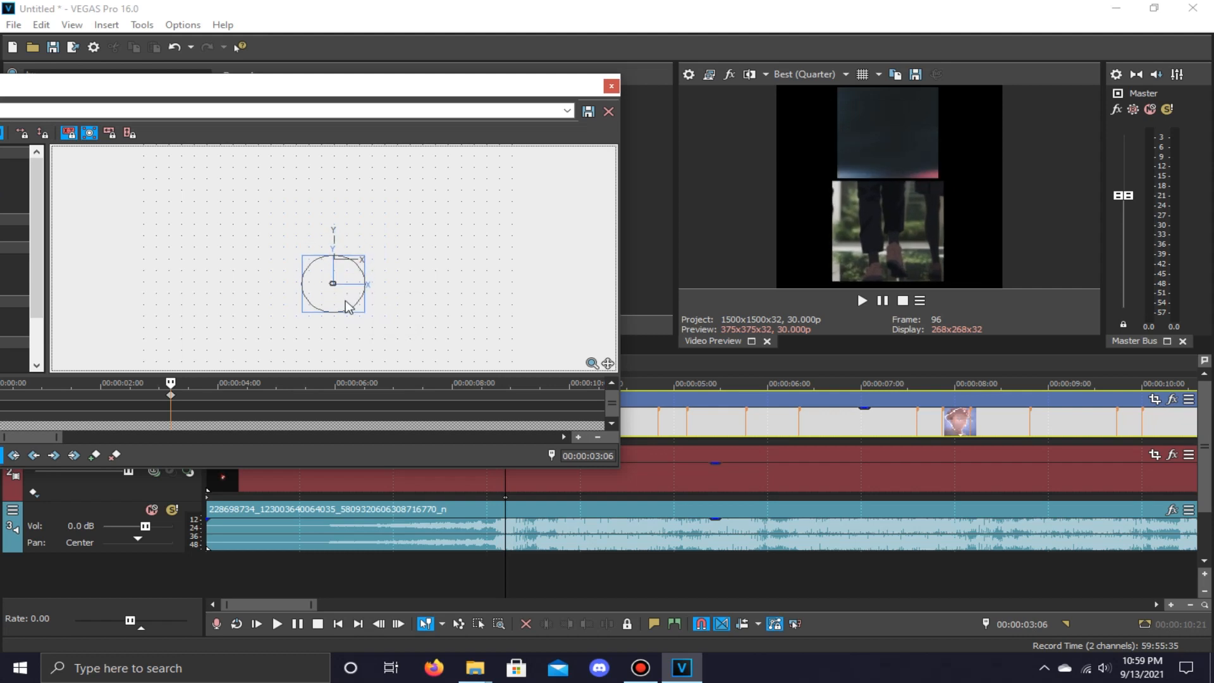
# Close the Pan/Crop window and play back the opening of the stayzn rm clip as a selected range up to 00:00:03:29.
pyautogui.click(611, 85)
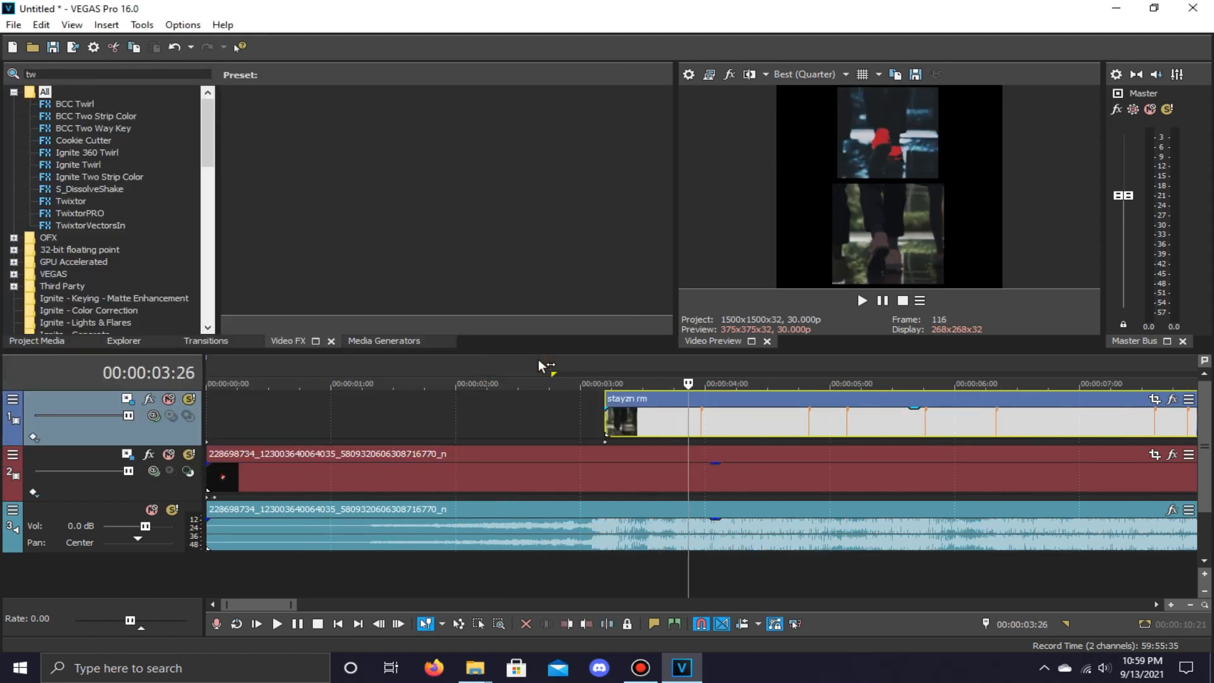
pyautogui.scroll(3, 537, 359)
pyautogui.moveTo(531, 364); pyautogui.dragTo(717, 367)
pyautogui.press('space')
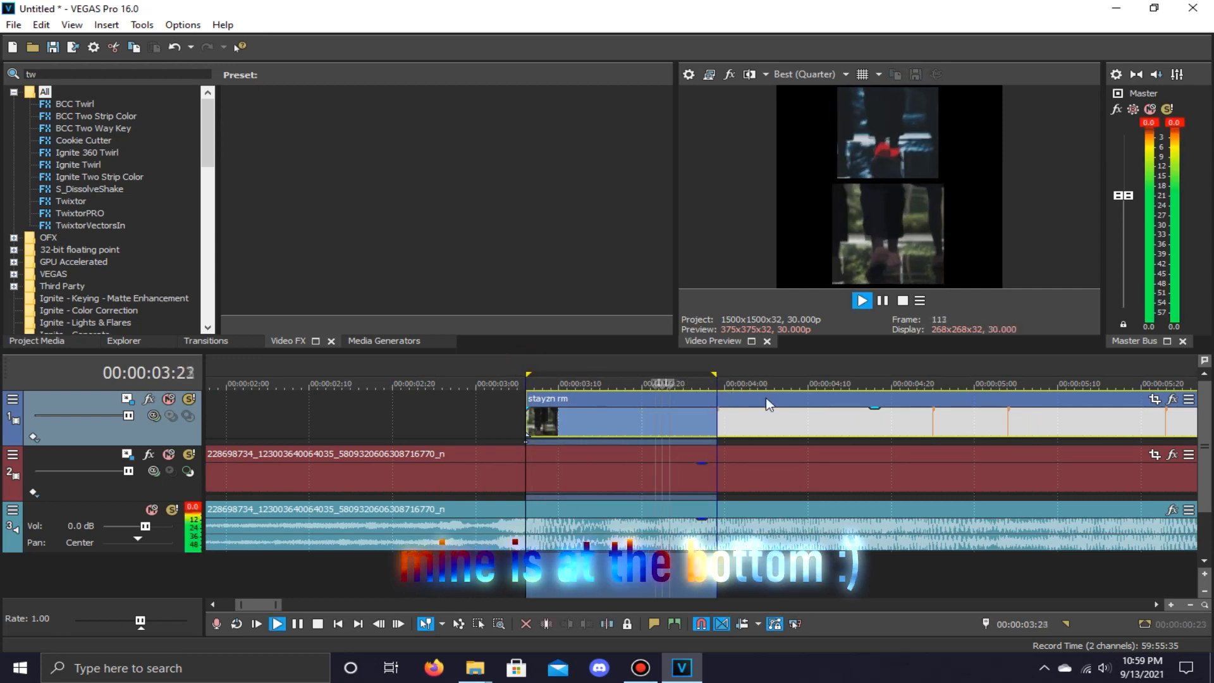
pyautogui.press('space')
pyautogui.press('Return')
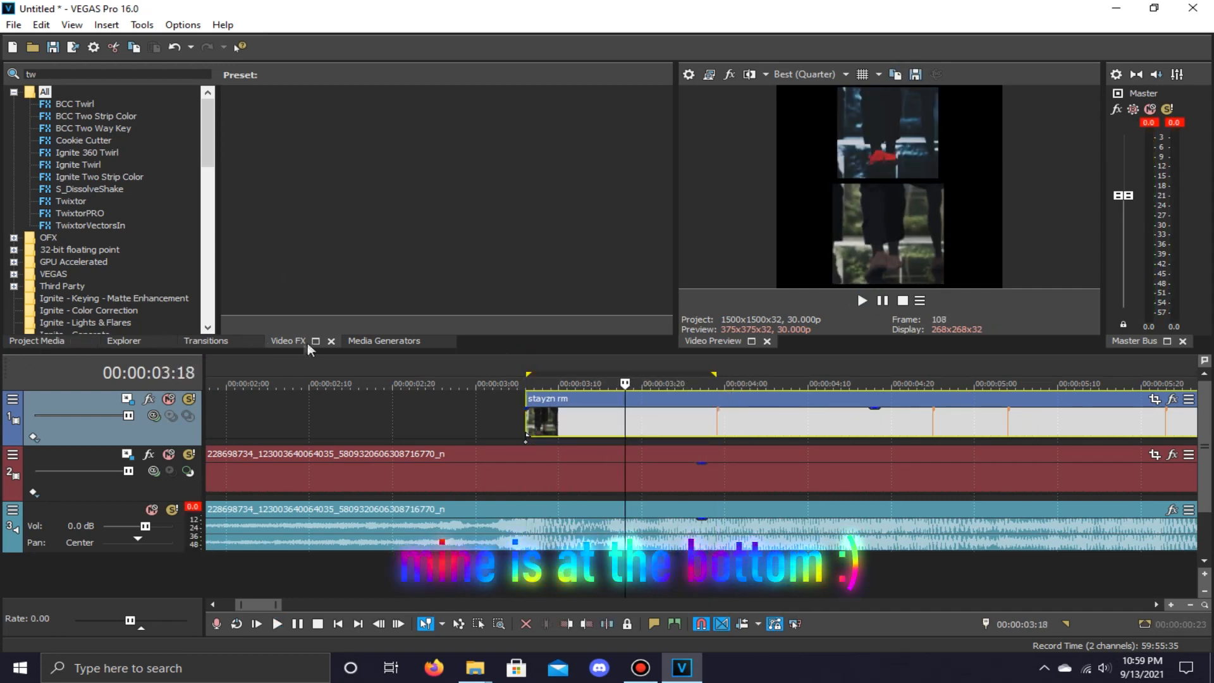
# Search the video effects for "shake" and select the reflect preset of S_BlurMoCurves.
pyautogui.scroll(-1, 122, 191)
pyautogui.doubleClick(103, 74)
pyautogui.write('shake')
pyautogui.click(83, 118)
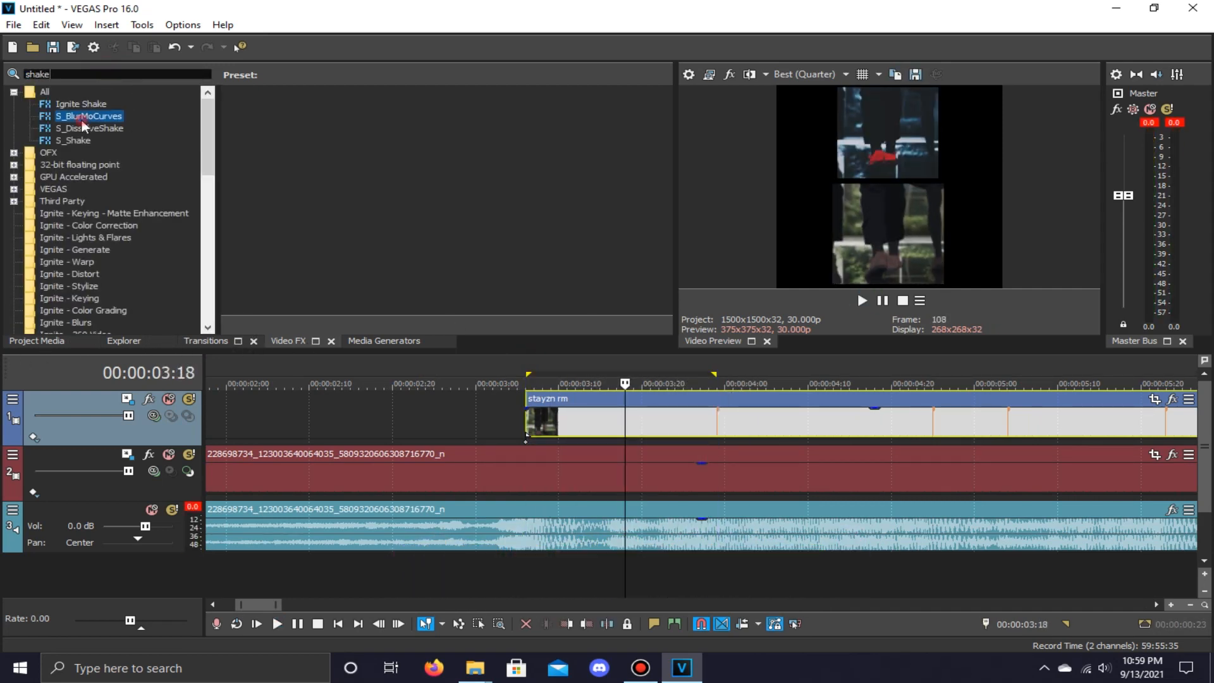
pyautogui.click(482, 124)
pyautogui.click(717, 423)
pyautogui.press('s')
pyautogui.click(934, 422)
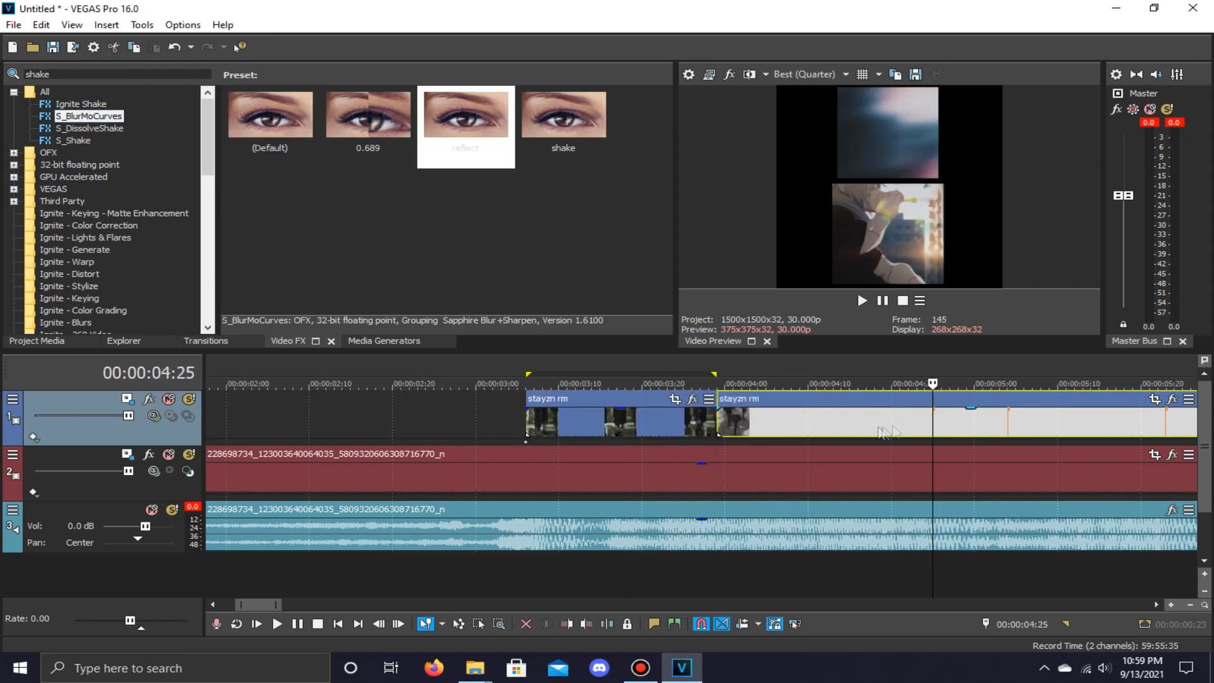
pyautogui.hotkey('ctrl', 'z')
# Split the stayzn rm clip at its beat marks at 00:00:03:29, 00:00:04:25 and 00:00:05:23.
pyautogui.rightClick(798, 426)
pyautogui.moveTo(858, 518)
pyautogui.click(1076, 650)
pyautogui.click(717, 424)
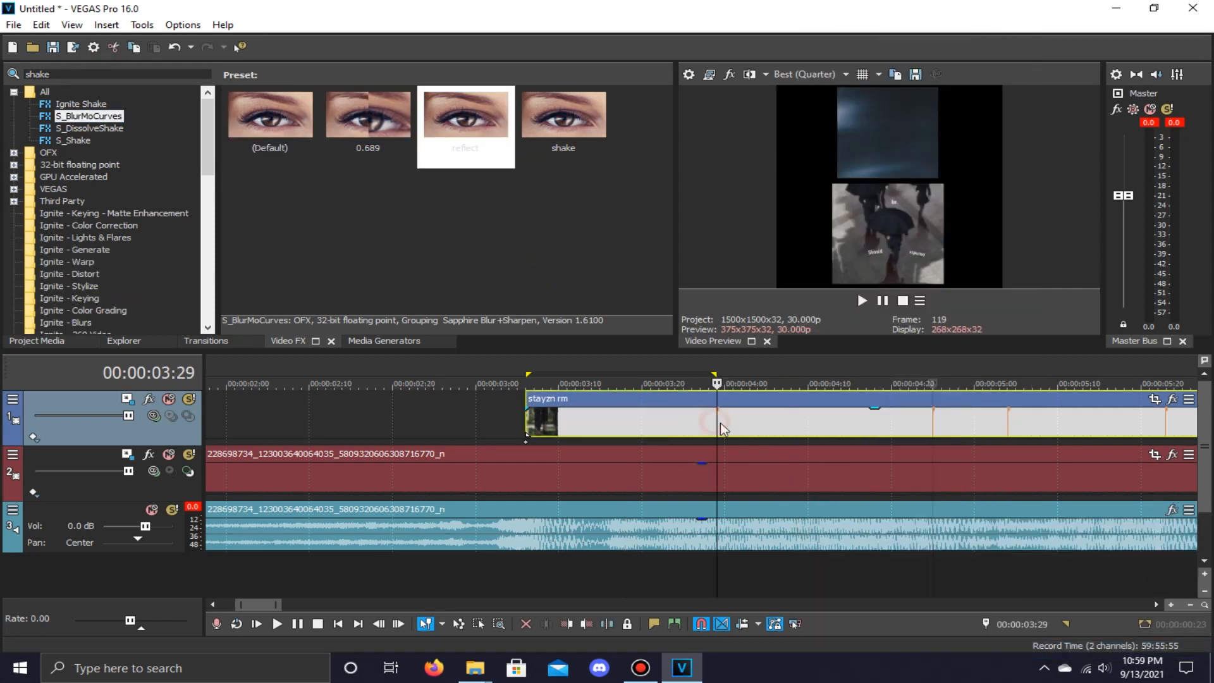
pyautogui.press('s')
pyautogui.click(931, 423)
pyautogui.press('s')
pyautogui.click(1009, 422)
pyautogui.click(1166, 422)
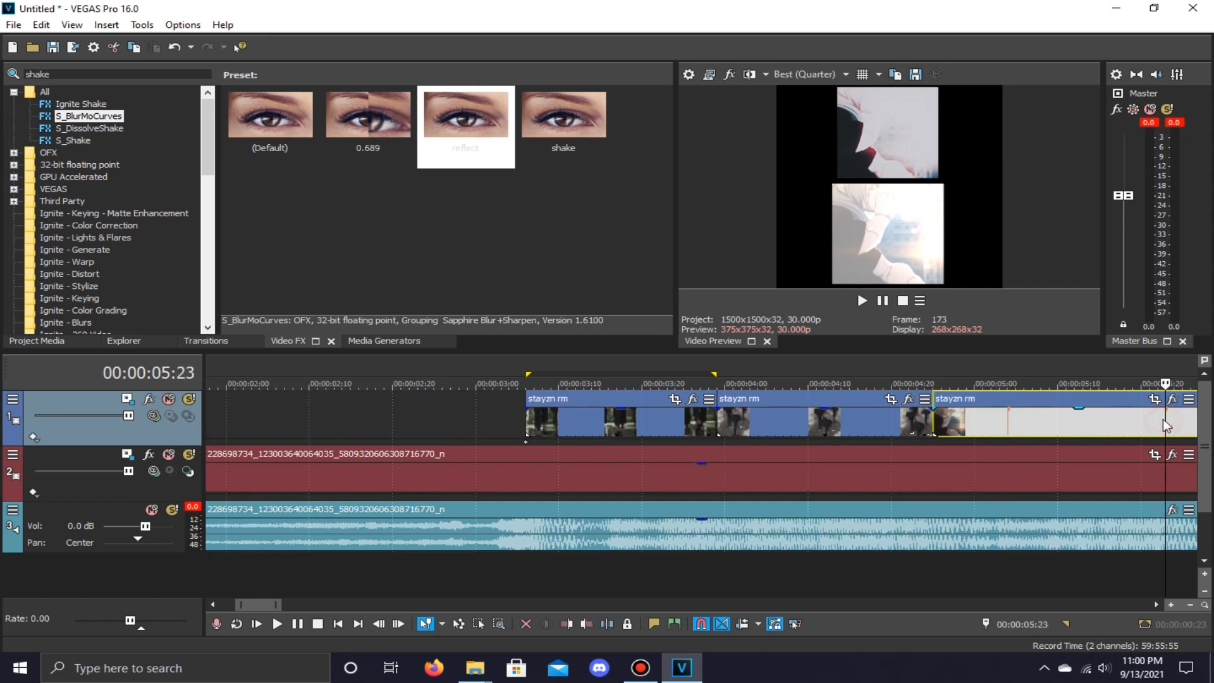
pyautogui.press('s')
# Apply the S_BlurMoCurves reflect preset to the first stayzn rm clip and animate Z Dist, starting at 0.233.
pyautogui.click(550, 423)
pyautogui.click(527, 422)
pyautogui.moveTo(466, 136); pyautogui.dragTo(614, 411)
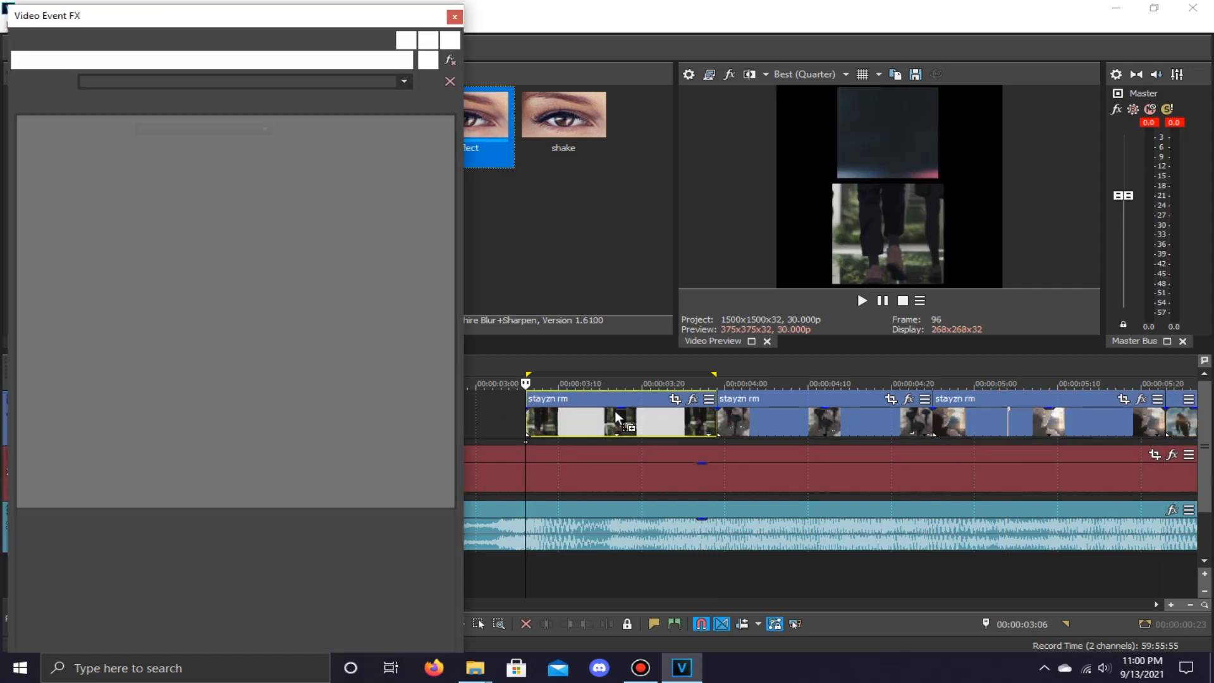
pyautogui.moveTo(131, 215)
pyautogui.mouseDown()
pyautogui.moveTo(100, 215)
pyautogui.moveTo(113, 229)
pyautogui.mouseUp()
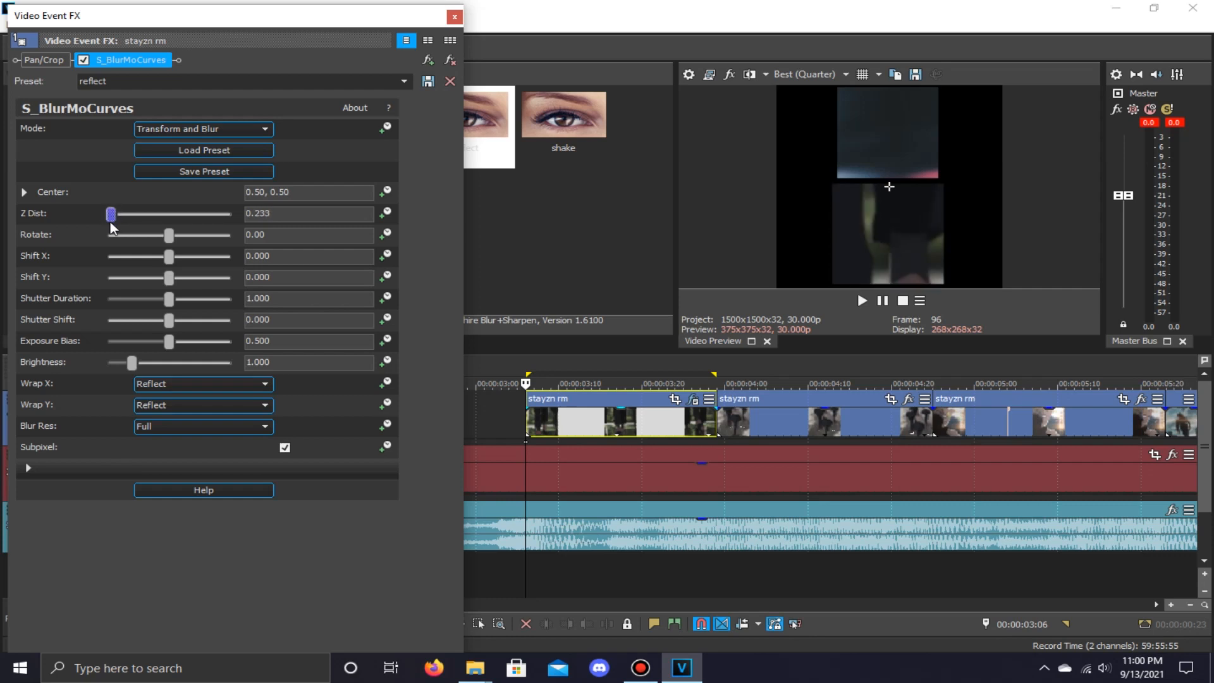
pyautogui.click(384, 218)
# Add a Z Dist keyframe of 0.8 at 00:00:00:12 and shift it to 00:00:00:13.
pyautogui.moveTo(126, 563); pyautogui.dragTo(279, 569)
pyautogui.moveTo(304, 219); pyautogui.dragTo(251, 235)
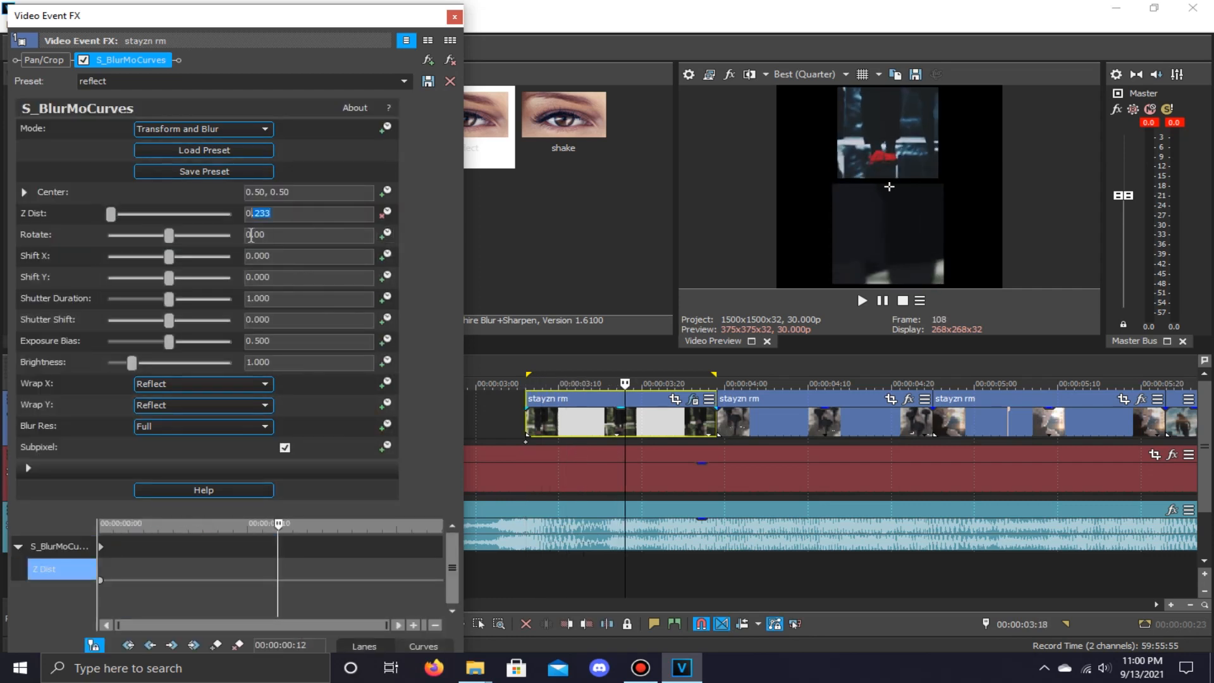
pyautogui.write('.8')
pyautogui.press('Return')
pyautogui.moveTo(278, 548); pyautogui.dragTo(293, 548)
pyautogui.click(662, 364)
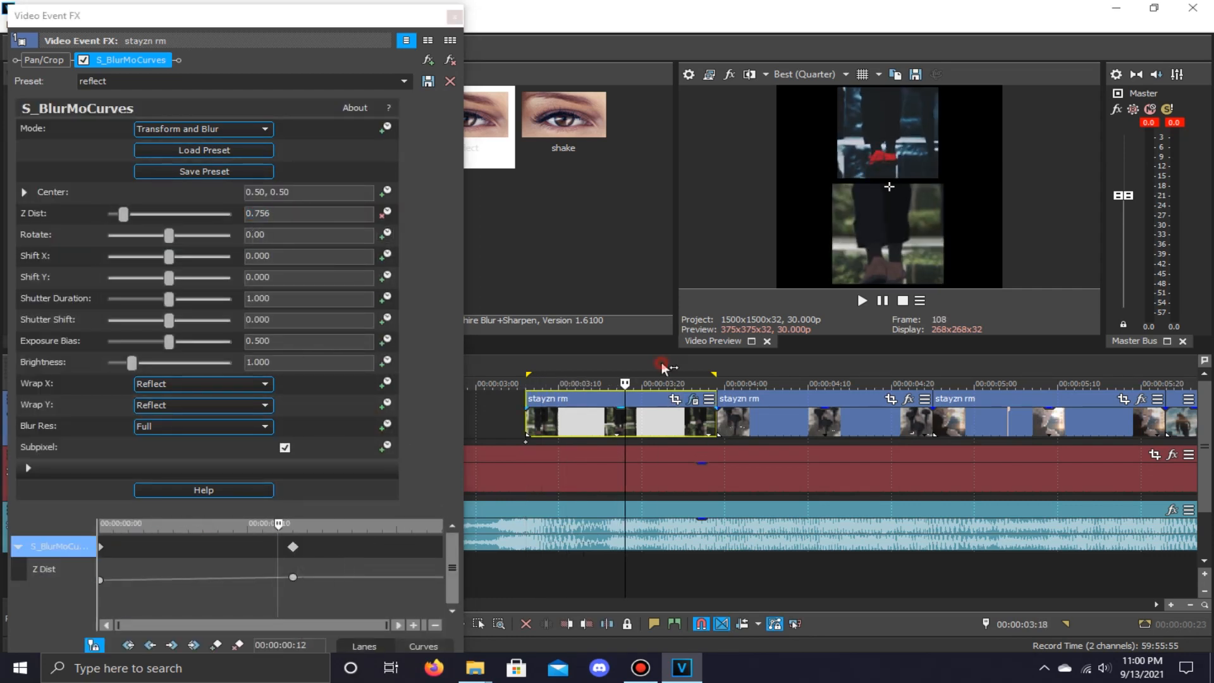
# Set the middle Z Dist keyframe at 00:00:00:13 to 0.9.
pyautogui.press('Right')
pyautogui.press('Right')
pyautogui.press('Right')
pyautogui.press('Right')
pyautogui.press('Right')
pyautogui.press('Right')
pyautogui.press('Right')
pyautogui.press('Right')
pyautogui.press('Right')
pyautogui.click(293, 547)
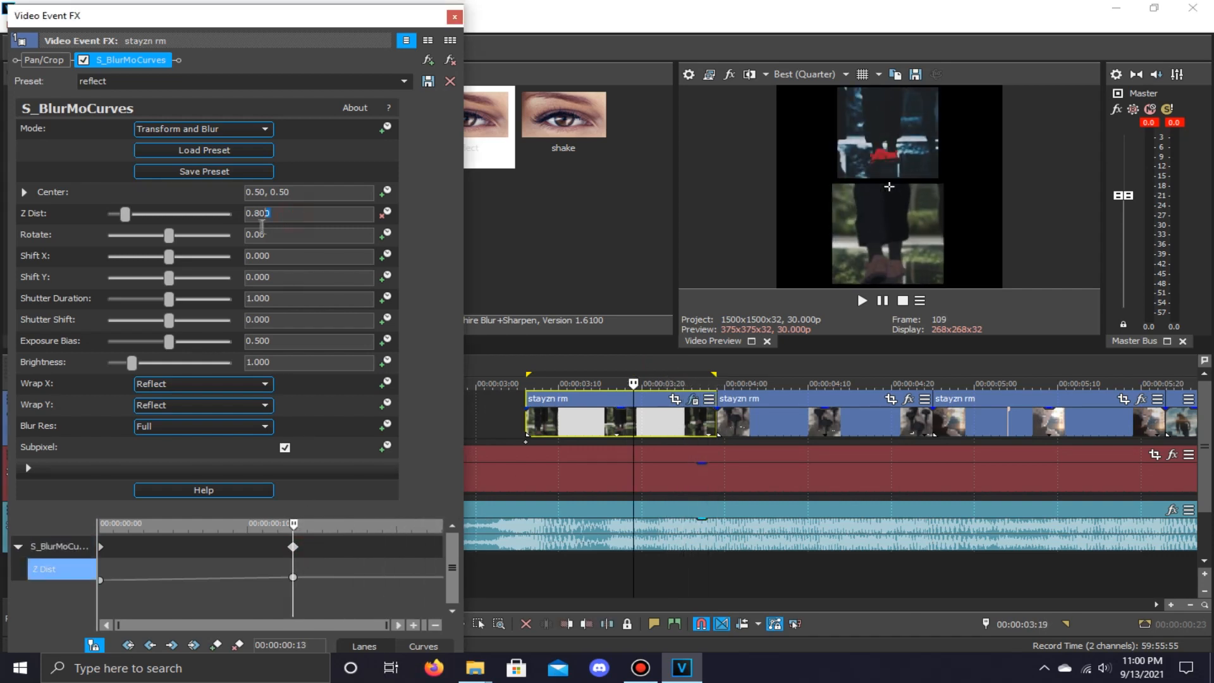
pyautogui.press('Return')
# Add a lower Z Dist keyframe at 00:00:00:23, the end of the clip, and return to the clip's start.
pyautogui.moveTo(315, 556); pyautogui.dragTo(437, 561)
pyautogui.moveTo(304, 215); pyautogui.dragTo(90, 271)
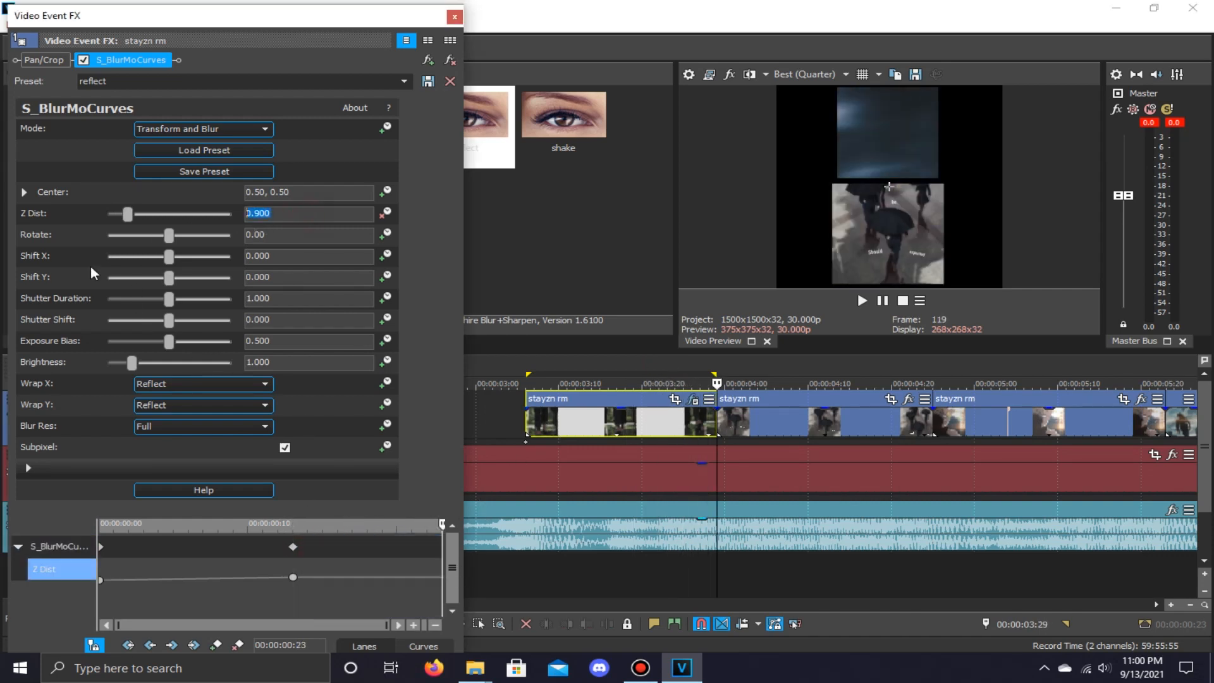
pyautogui.click(404, 553)
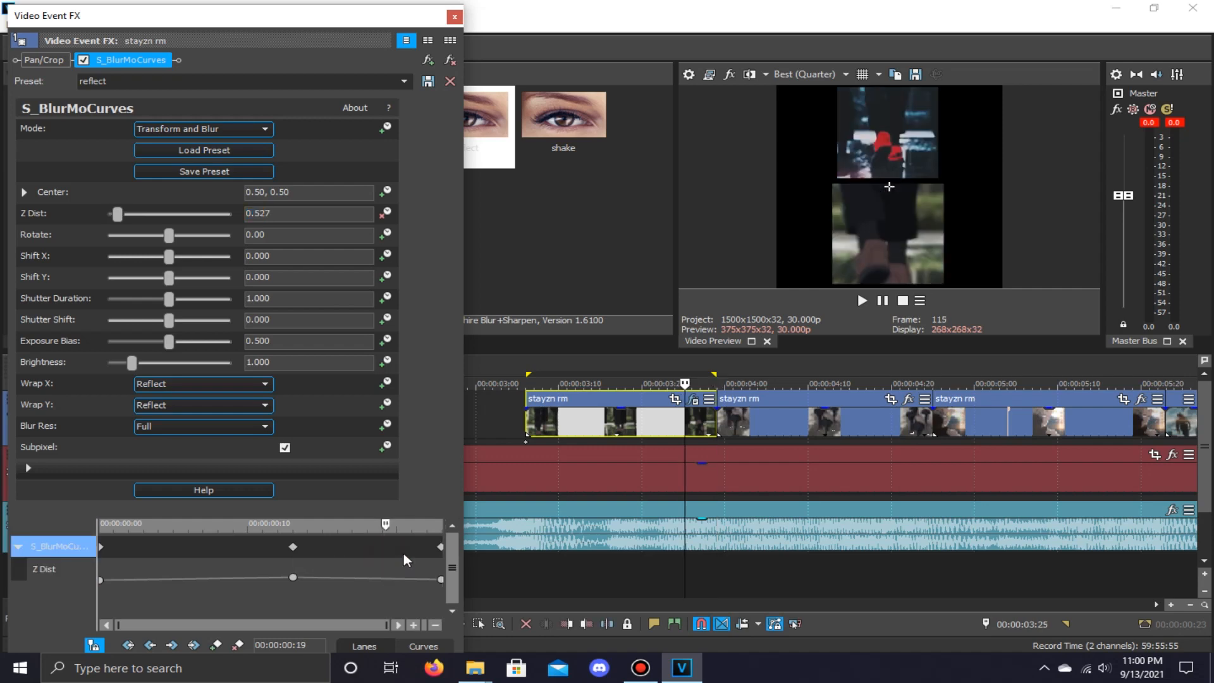
pyautogui.press('Right')
pyautogui.press('Right')
pyautogui.press('Left')
pyautogui.press('Left')
pyautogui.press('Home')
# Show the Z Dist curve enlarged and set its first and last keyframes to Split Manual and the middle one to Manual.
pyautogui.click(435, 645)
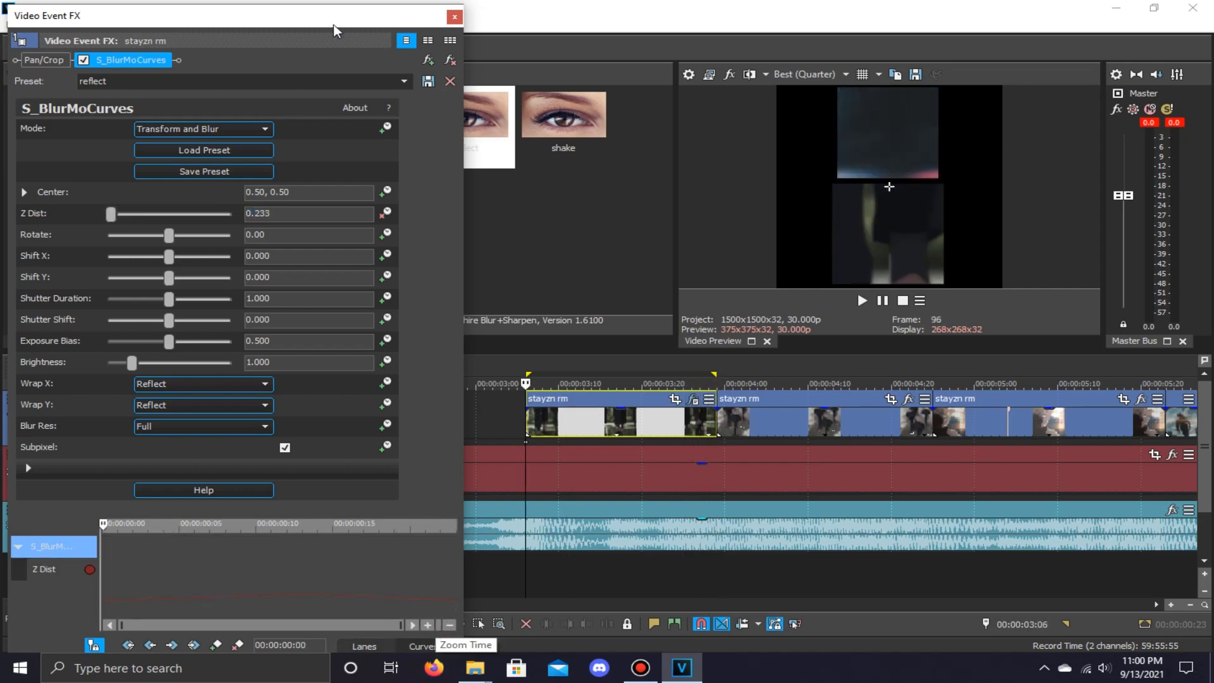
pyautogui.moveTo(333, 19); pyautogui.dragTo(333, 16)
pyautogui.moveTo(318, 512); pyautogui.dragTo(316, 162)
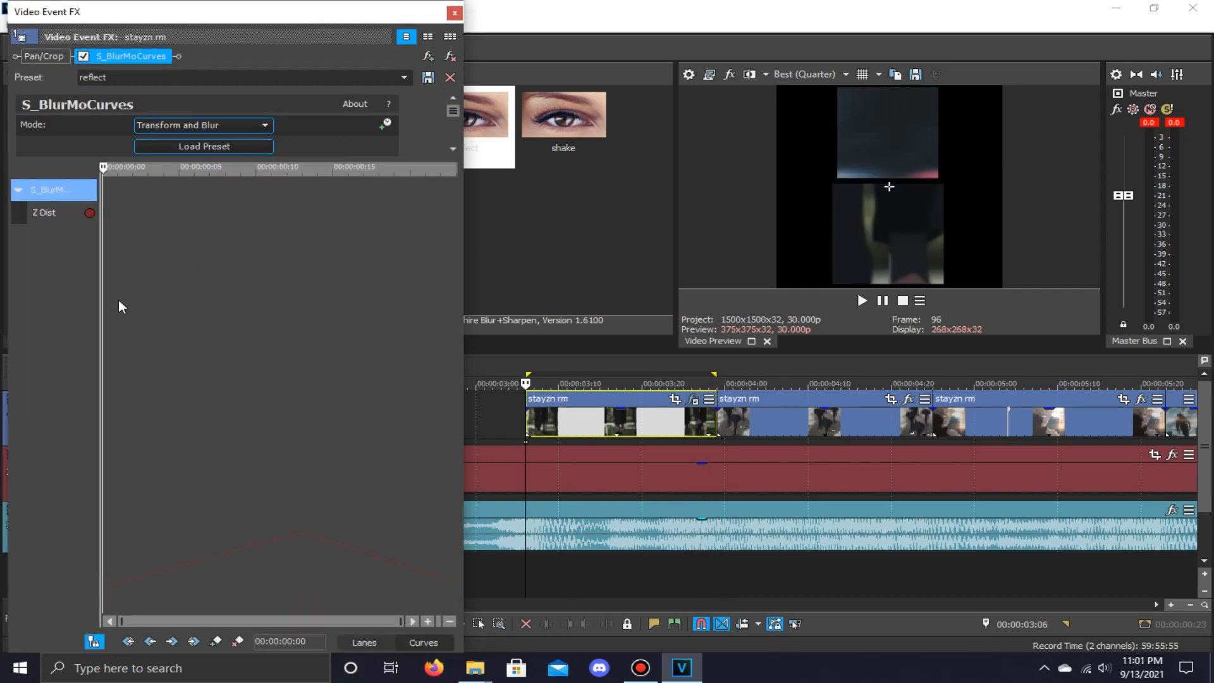
pyautogui.rightClick(106, 588)
pyautogui.click(146, 576)
pyautogui.rightClick(301, 533)
pyautogui.click(347, 505)
pyautogui.rightClick(455, 579)
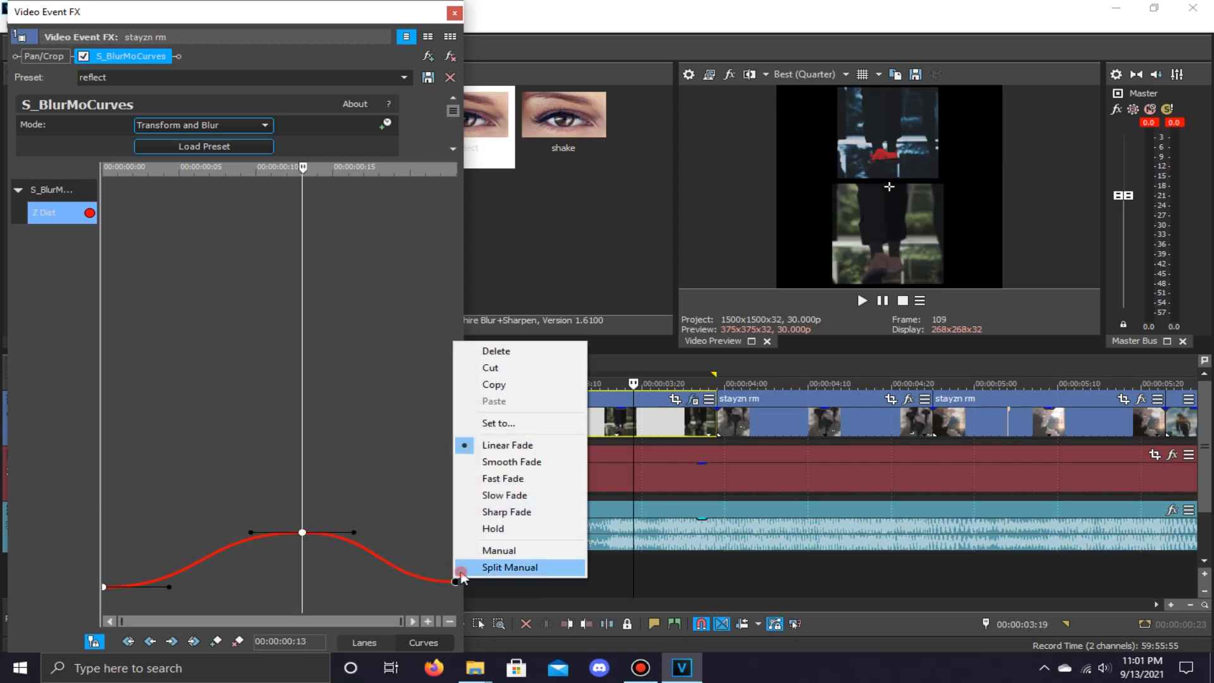
pyautogui.click(462, 573)
# Reshape the Z Dist curve with the outer keyframes' handles so it rises early and falls late, and close the effect window.
pyautogui.click(628, 370)
pyautogui.moveTo(169, 587); pyautogui.dragTo(184, 542)
pyautogui.click(185, 543)
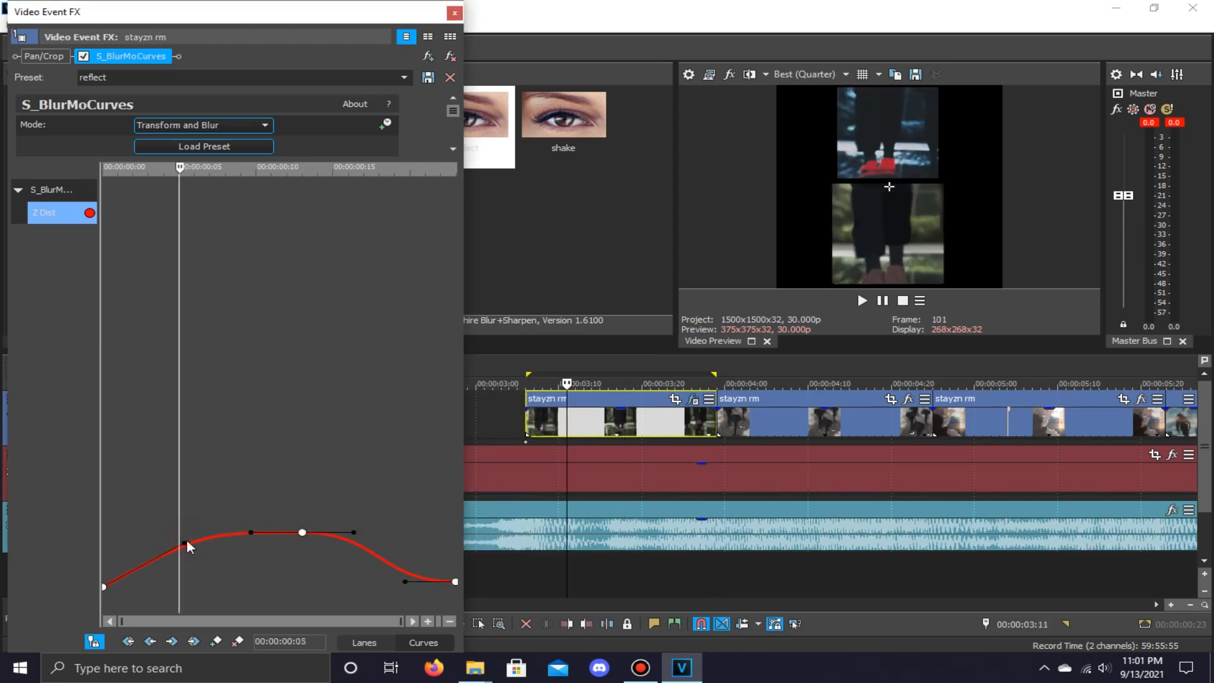
pyautogui.click(188, 544)
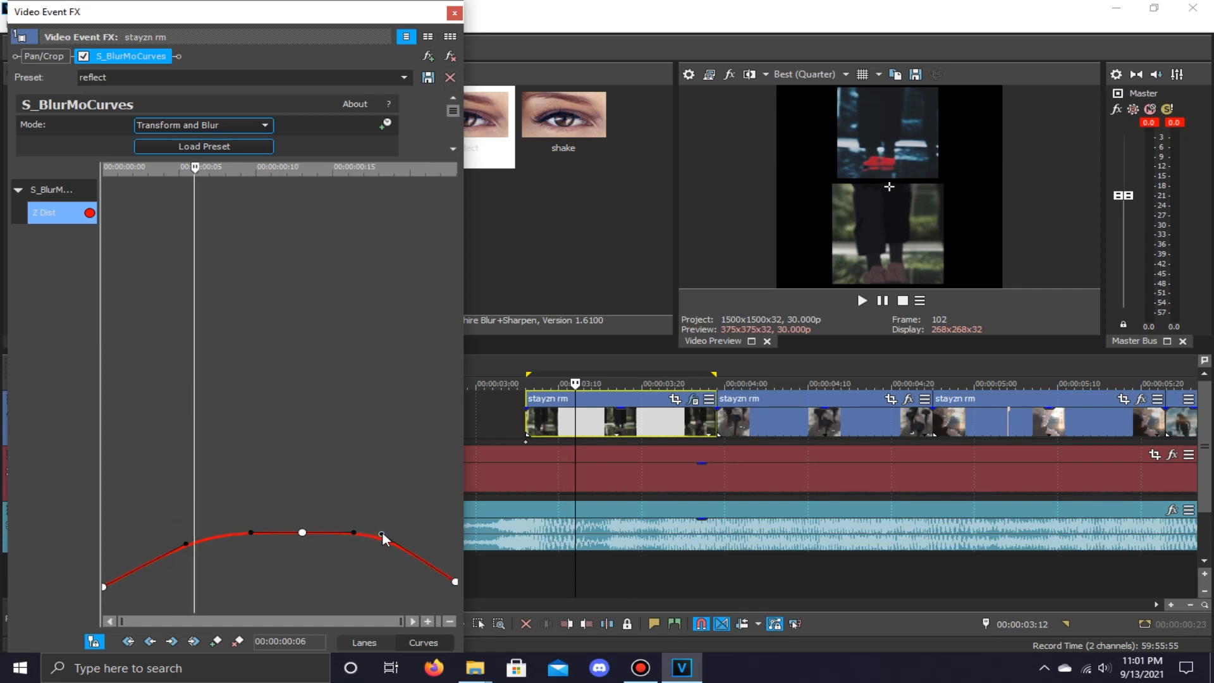
pyautogui.moveTo(186, 544); pyautogui.dragTo(215, 539)
pyautogui.click(454, 12)
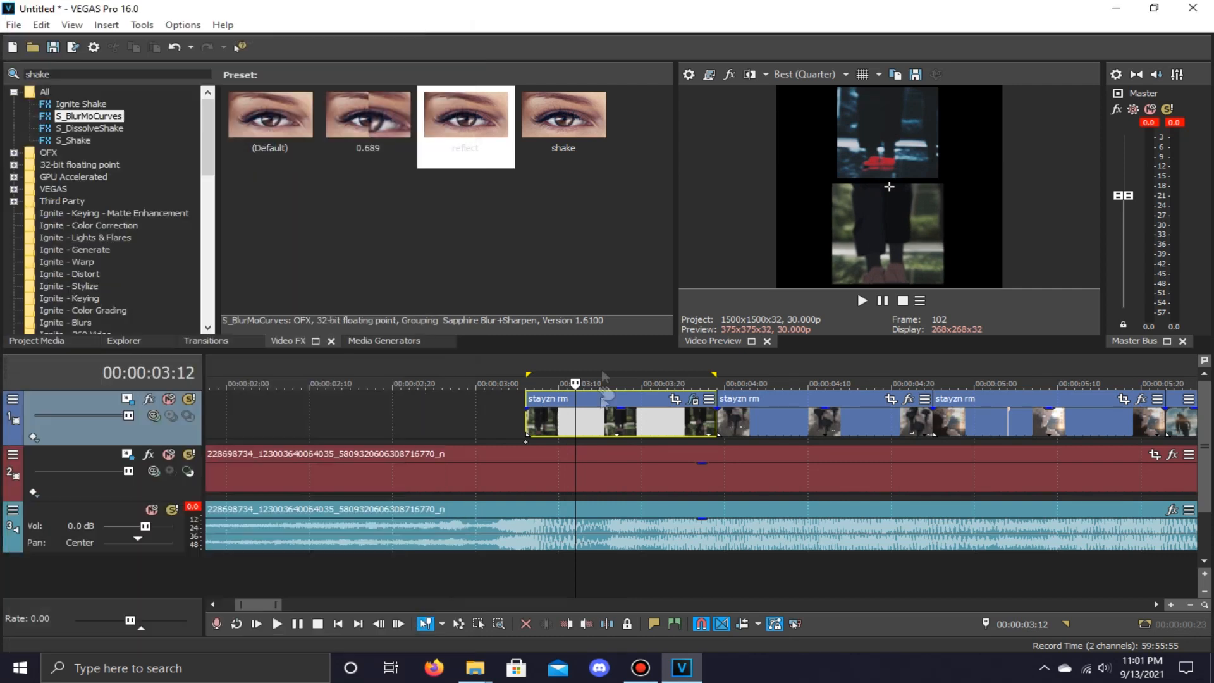
# Play back the first clip to check the animated S_BlurMoCurves zoom.
pyautogui.doubleClick(597, 398)
pyautogui.press('space')
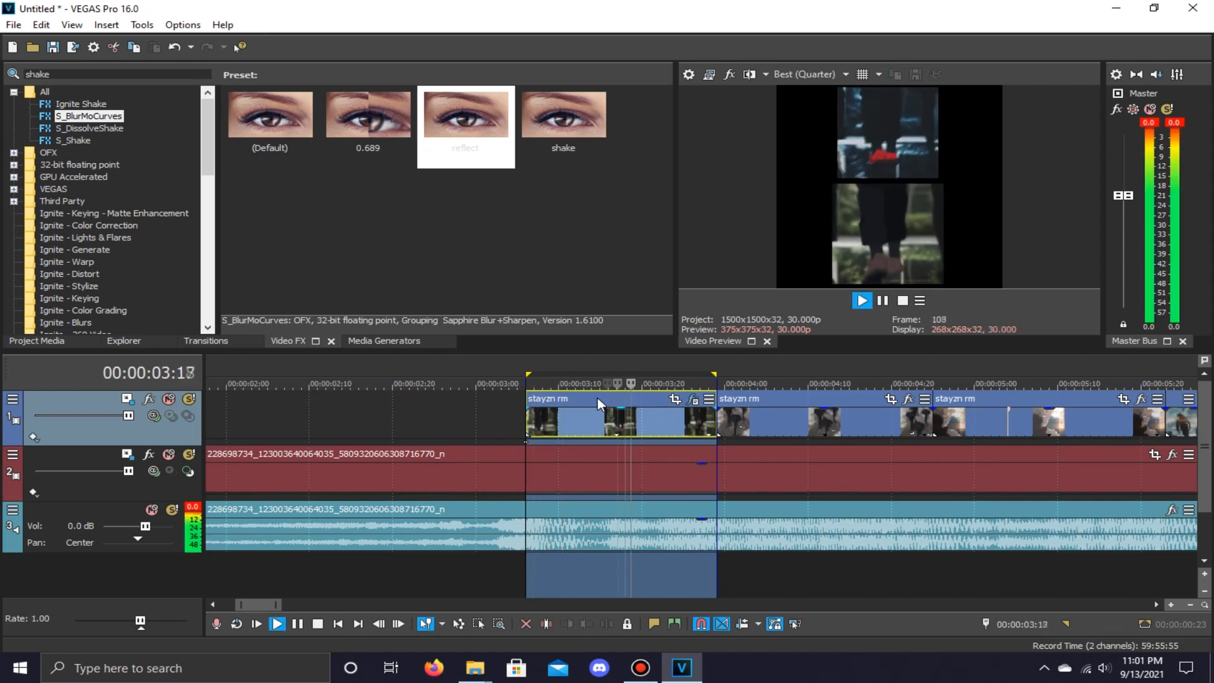
pyautogui.press('Return')
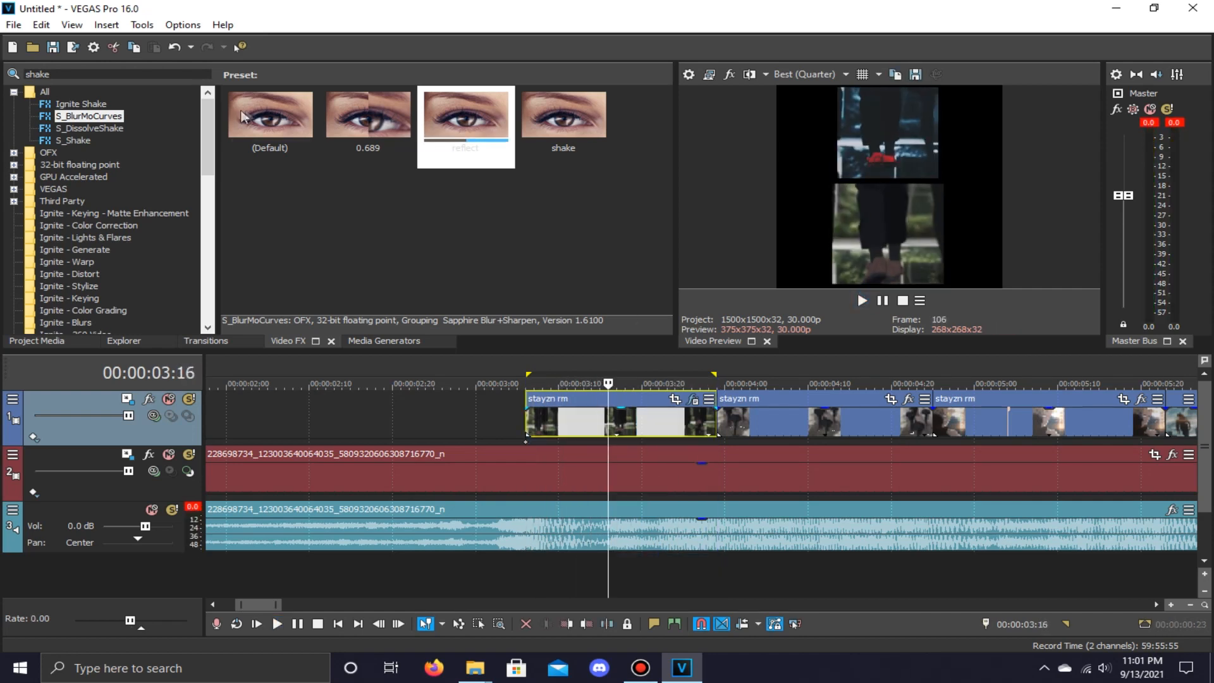
# Apply the S_DissolveShake smooth bass preset to the first clip and enable animation for Amplitude and Frequency.
pyautogui.click(95, 129)
pyautogui.moveTo(472, 205); pyautogui.dragTo(610, 421)
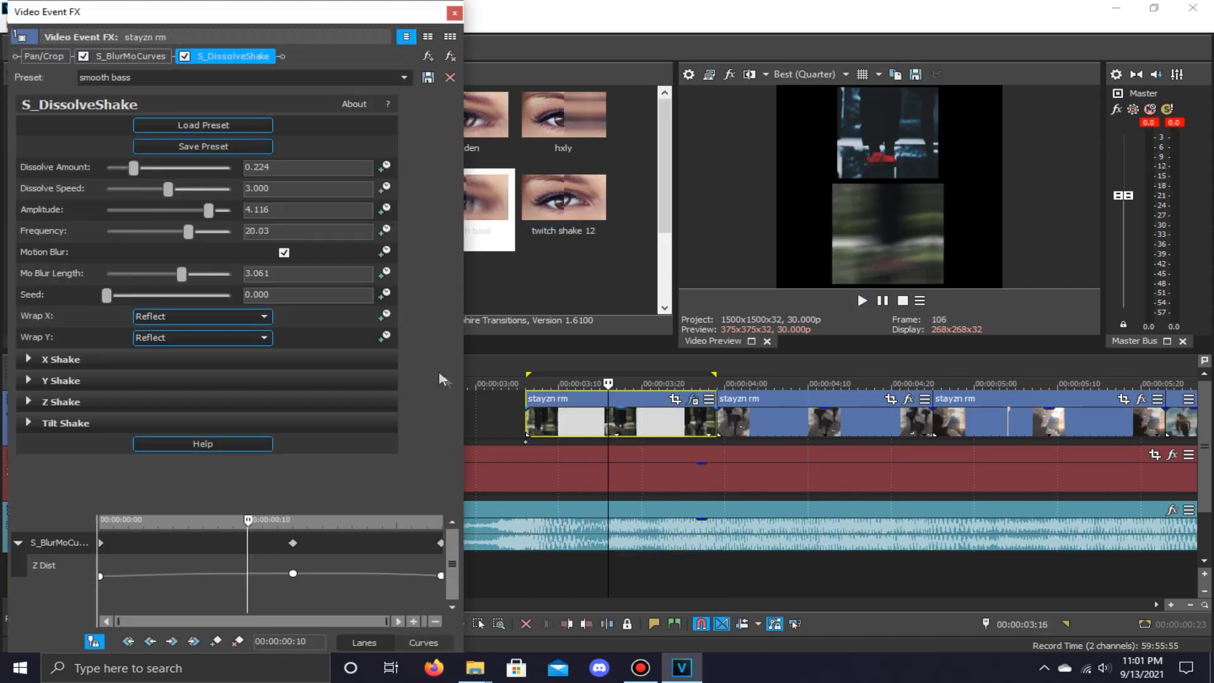
pyautogui.click(384, 230)
pyautogui.click(385, 210)
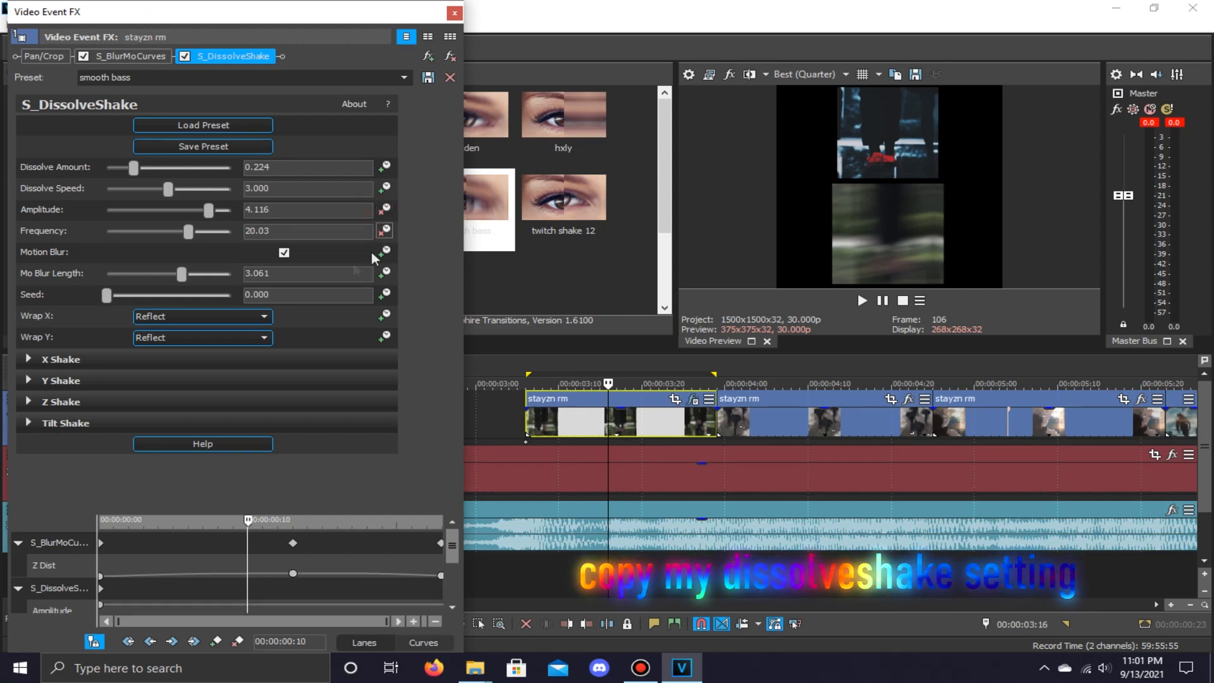
# Set the S_DissolveShake Mo Blur Length to 5 and save the settings as the preset "smooth bass 2".
pyautogui.moveTo(295, 275); pyautogui.dragTo(169, 293)
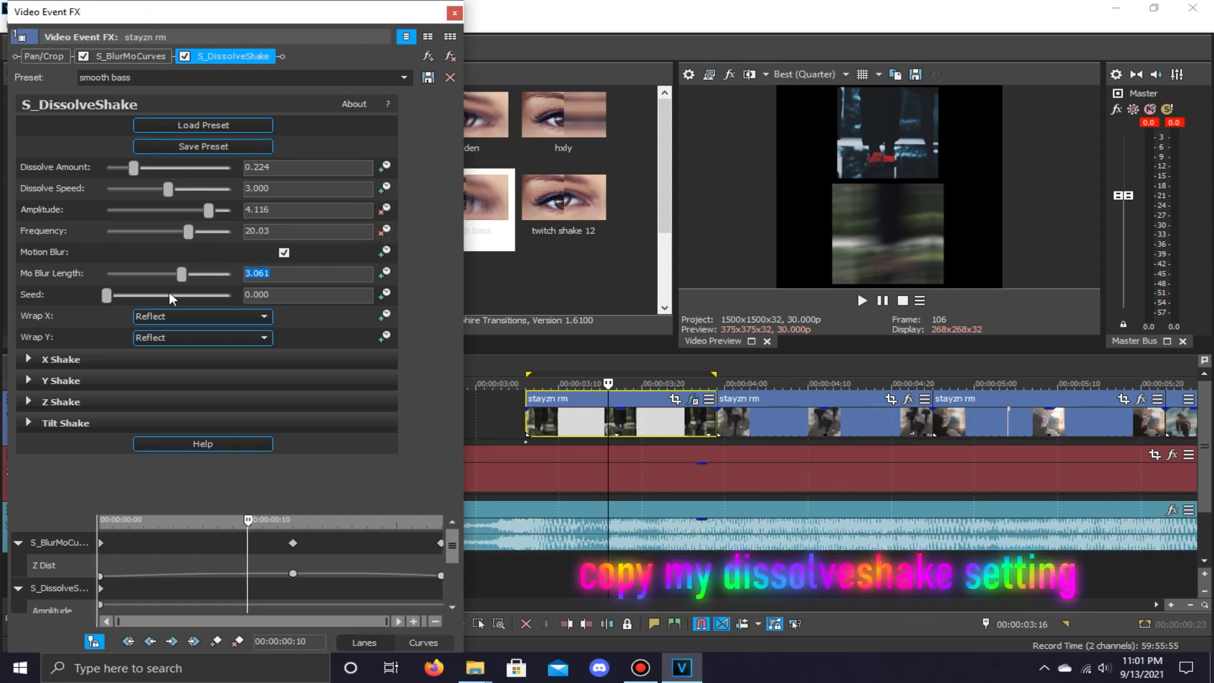
pyautogui.write('4')
pyautogui.press('Return')
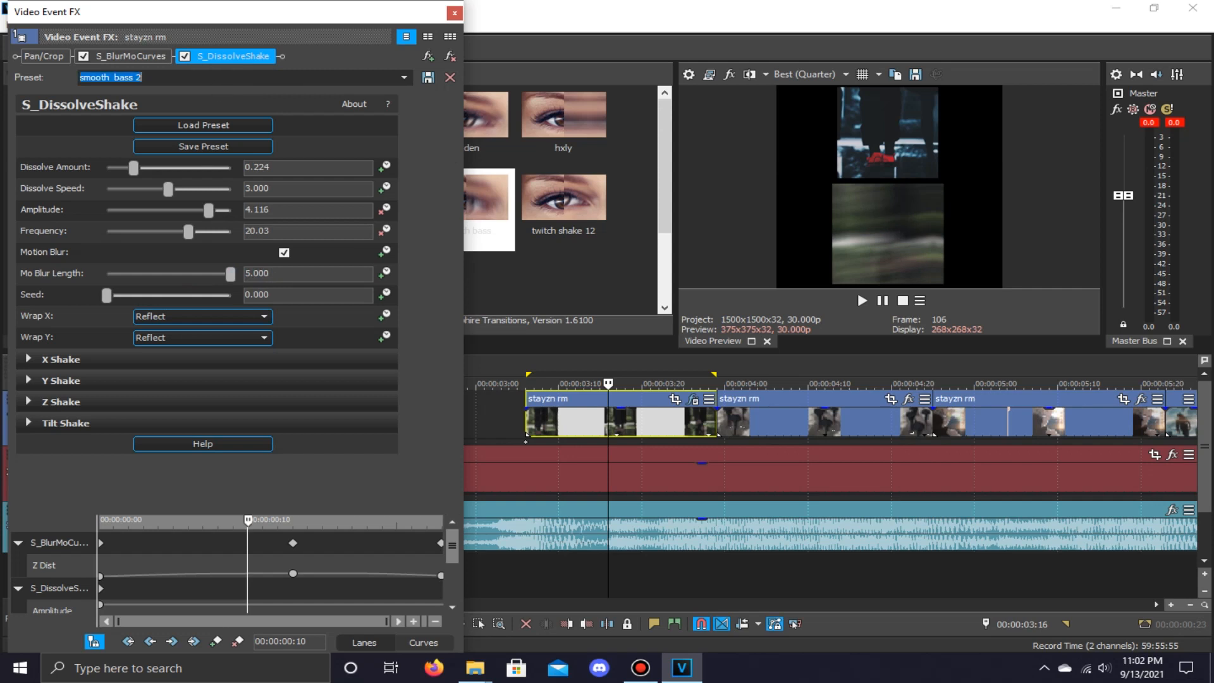
pyautogui.click(432, 77)
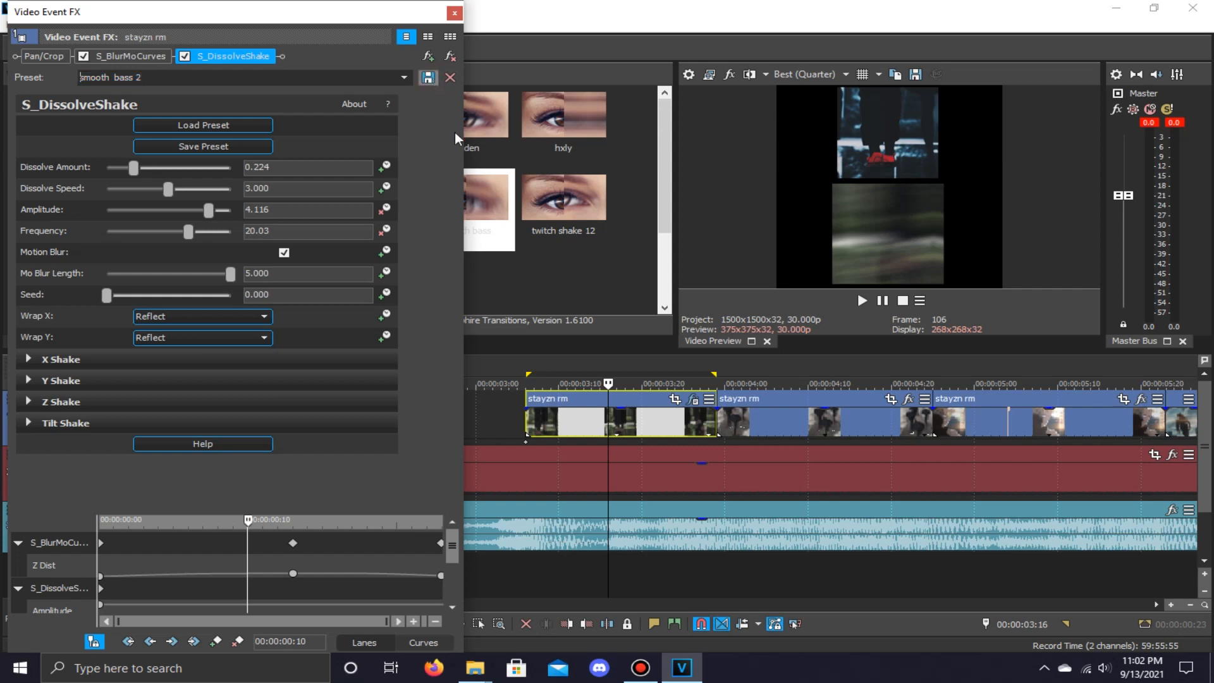
# Review the X Shake and Y Shake parameters of S_DissolveShake.
pyautogui.click(28, 359)
pyautogui.scroll(-2, 214, 377)
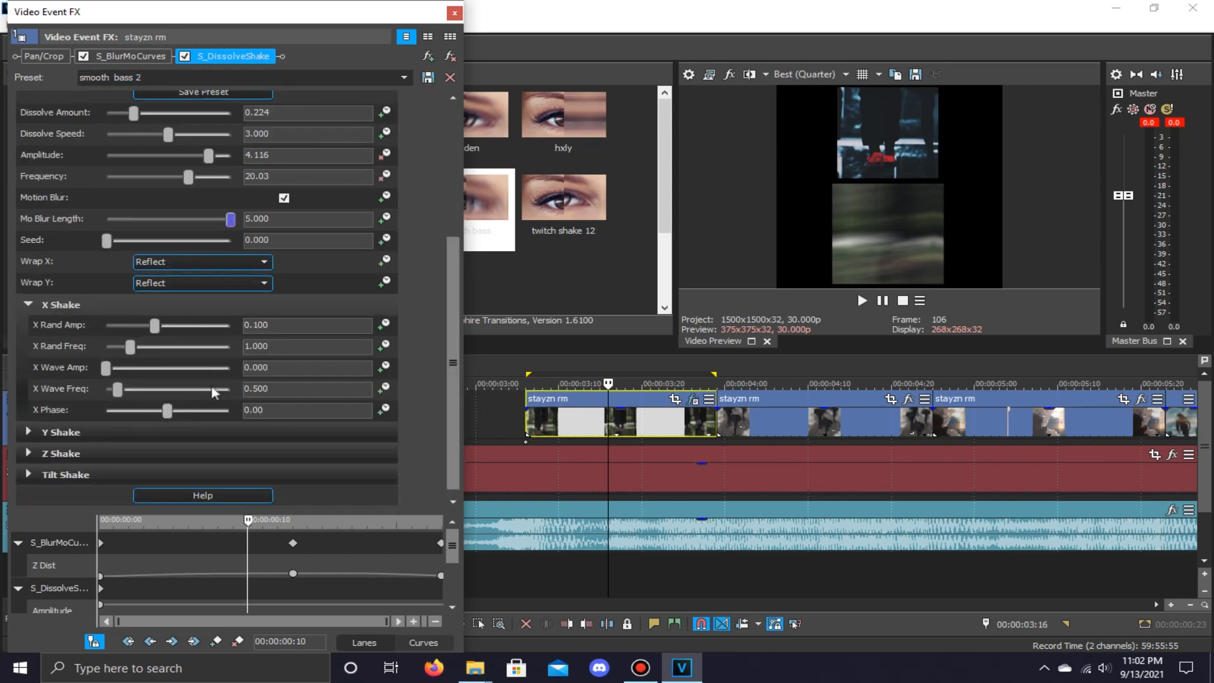
pyautogui.click(29, 306)
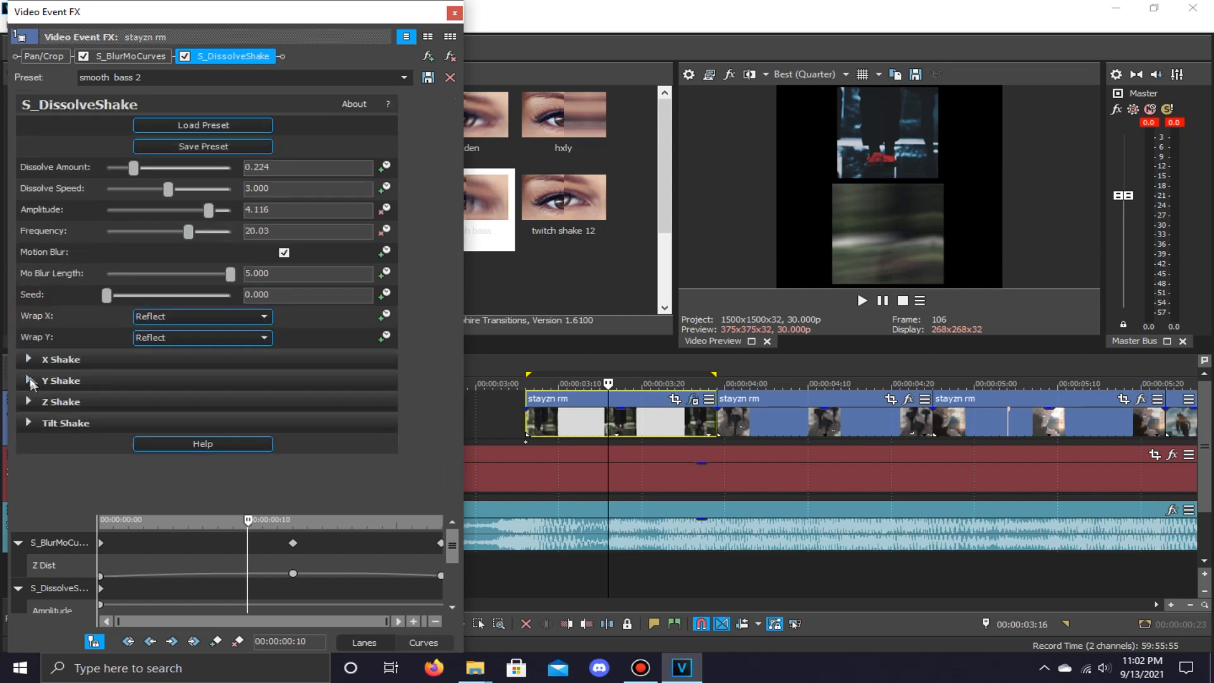
pyautogui.click(28, 380)
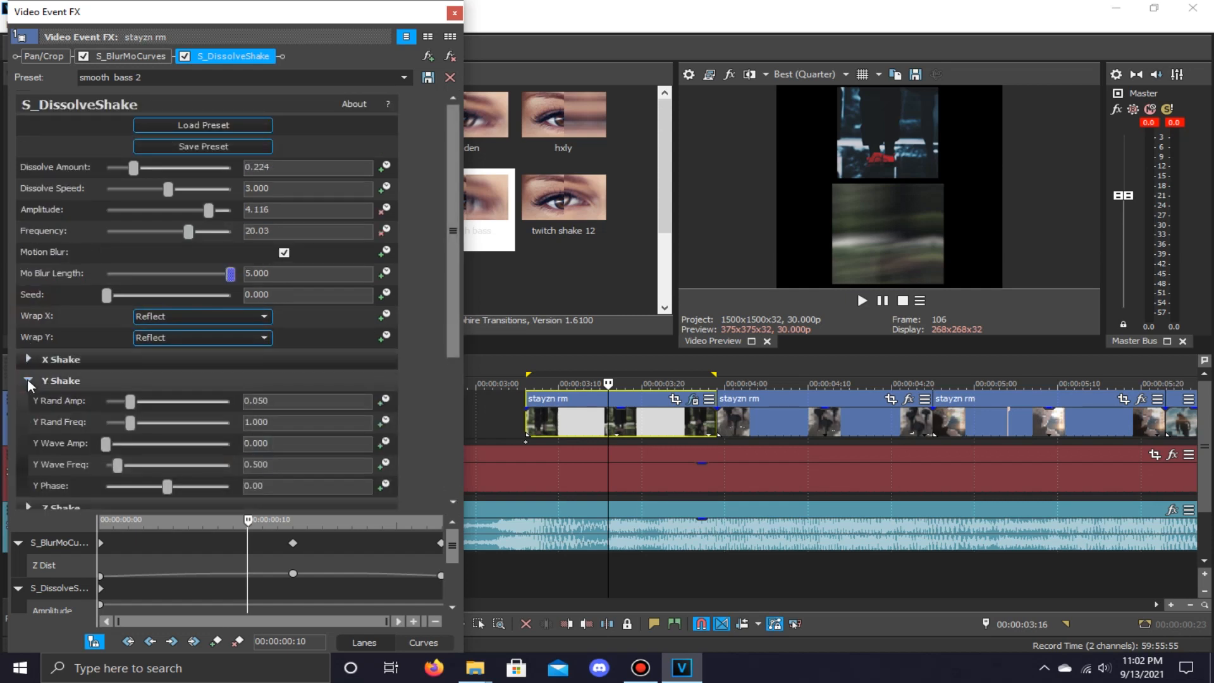
pyautogui.scroll(-2, 26, 378)
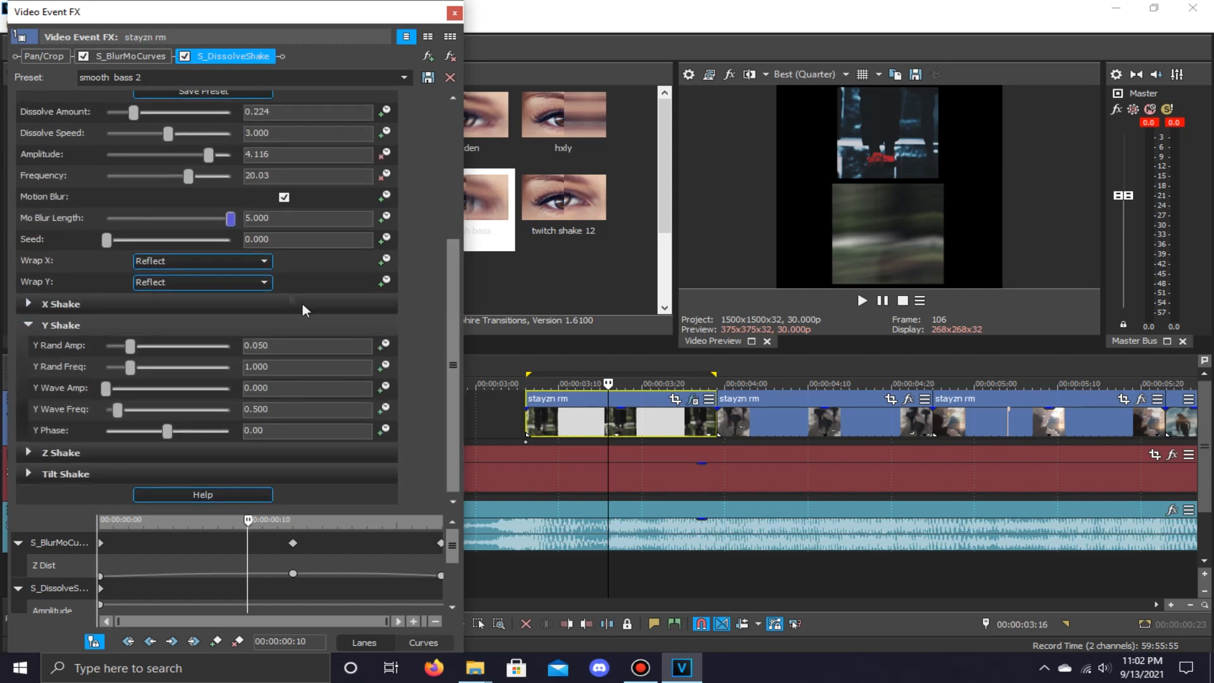
pyautogui.click(28, 326)
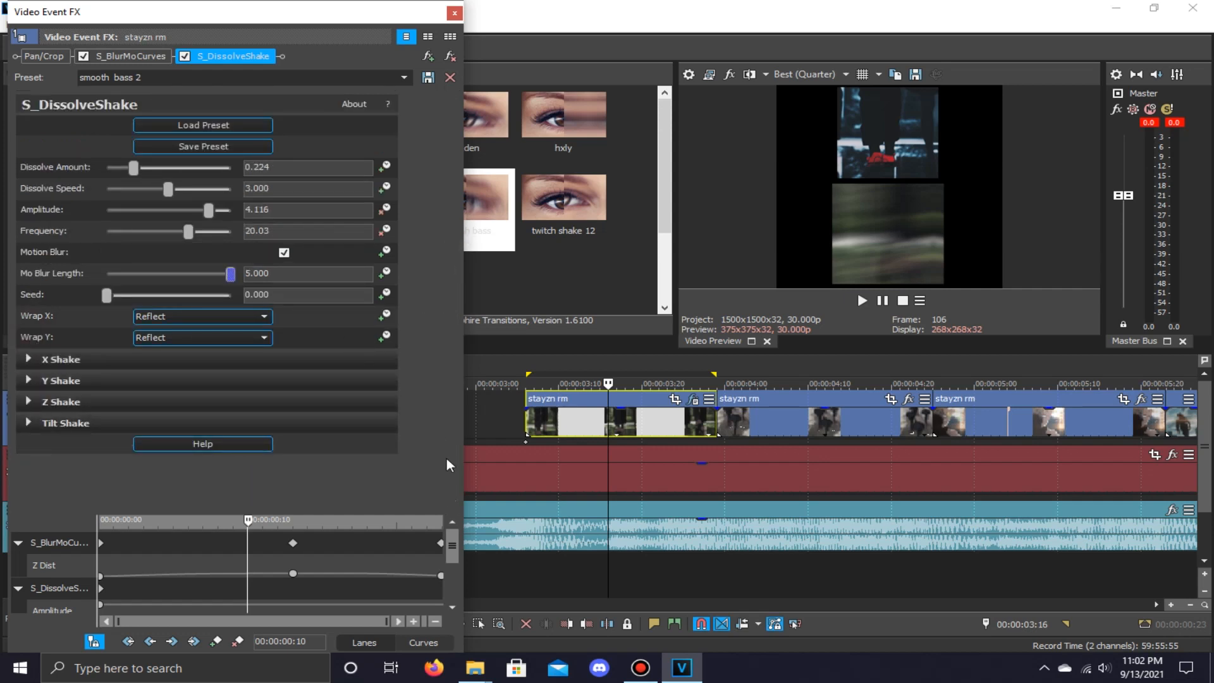
# Add S_DissolveShake keyframes at 00:00:00:07 with Amplitude 0 and Frequency 18.20.
pyautogui.moveTo(455, 545); pyautogui.dragTo(462, 614)
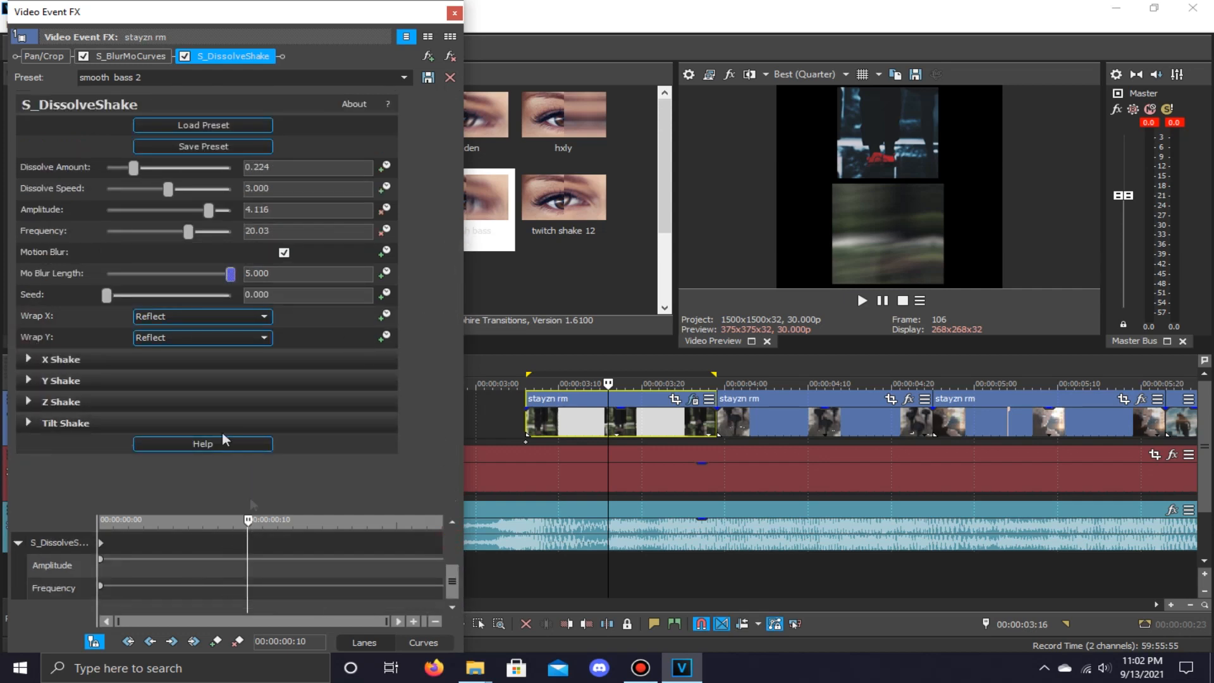
pyautogui.moveTo(249, 522)
pyautogui.mouseDown()
pyautogui.moveTo(81, 596)
pyautogui.moveTo(168, 609)
pyautogui.moveTo(200, 531)
pyautogui.mouseUp()
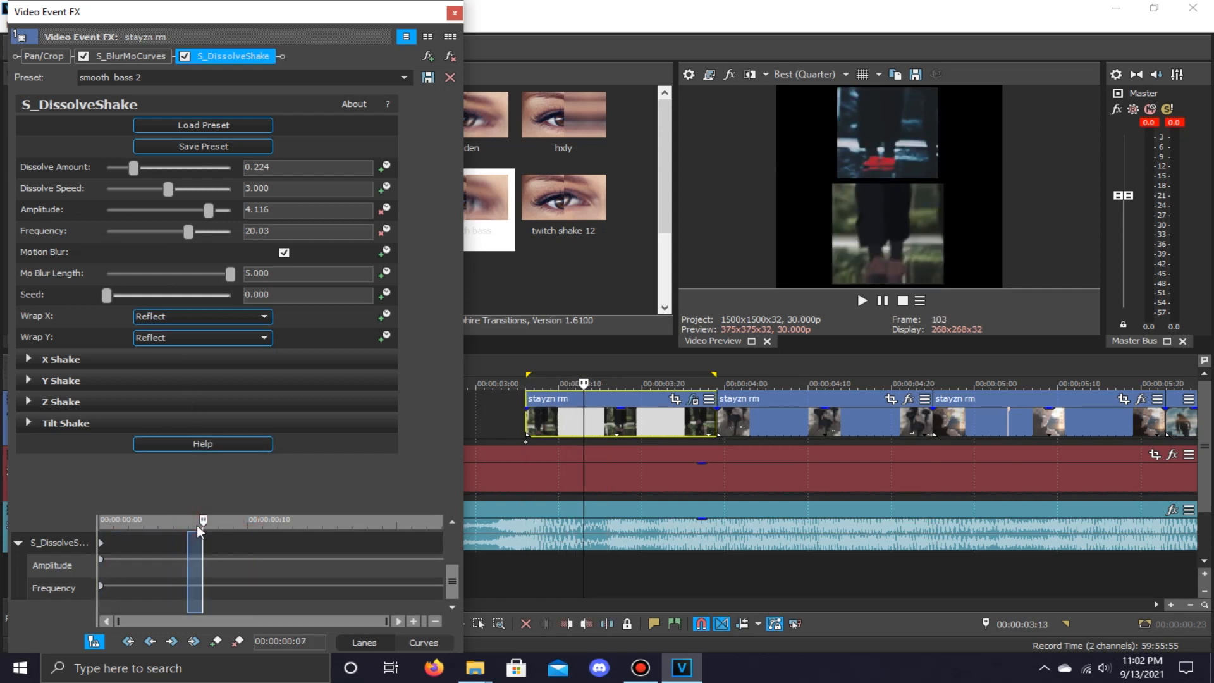
pyautogui.moveTo(209, 210); pyautogui.dragTo(186, 273)
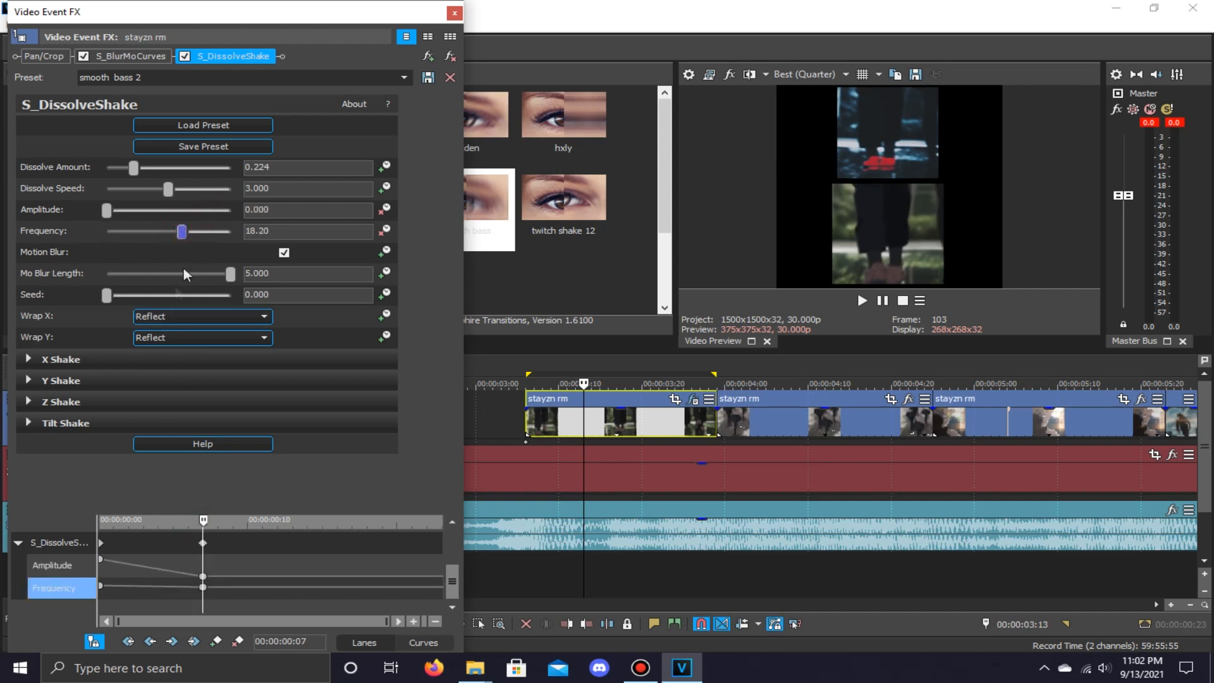
# Set the starting Amplitude and Frequency keyframes of S_DissolveShake to Fast Fade and play the clip to check the shake.
pyautogui.click(101, 586)
pyautogui.rightClick(102, 587)
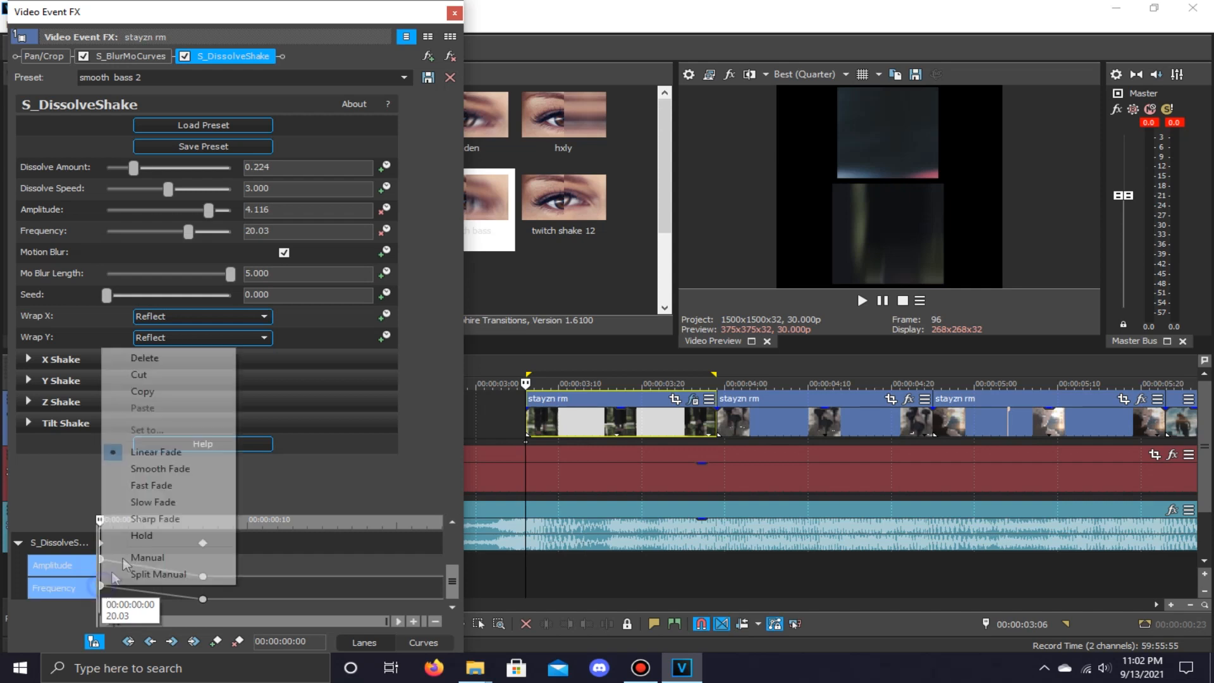
pyautogui.click(152, 485)
pyautogui.press('space')
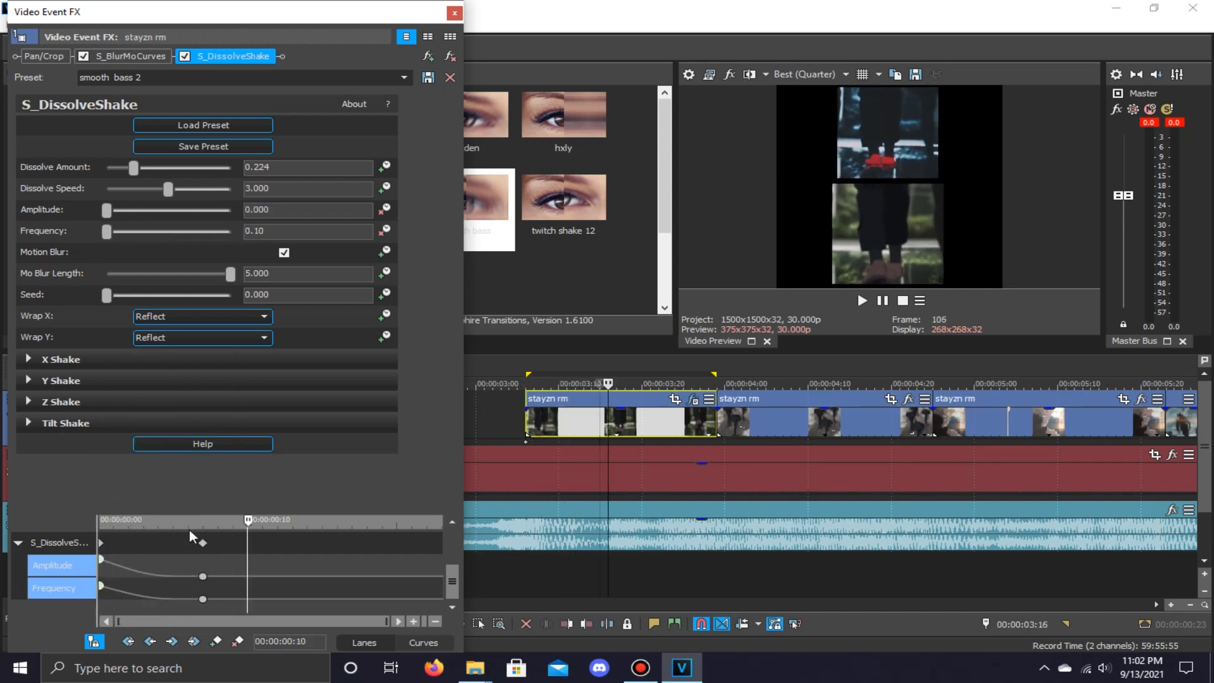
pyautogui.press('space')
pyautogui.press('space')
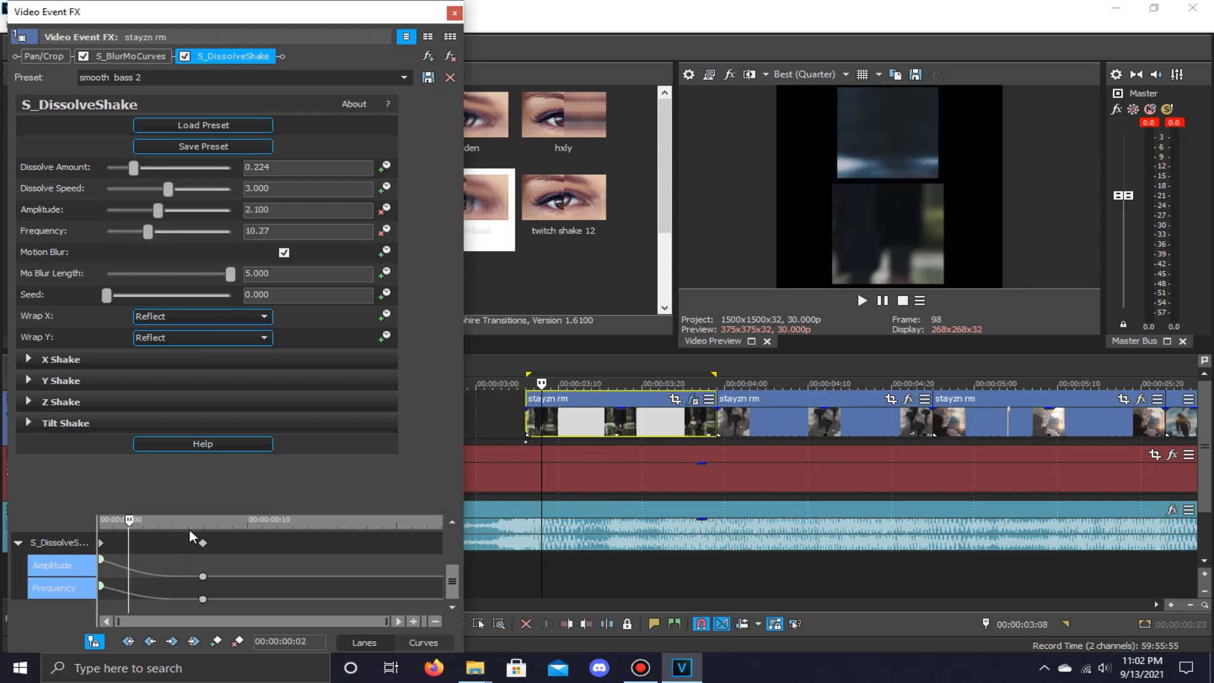
# Move the second pair of S_DissolveShake keyframes to about 00:00:00:09, close the effect settings and play back the first clip.
pyautogui.moveTo(202, 543); pyautogui.dragTo(263, 551)
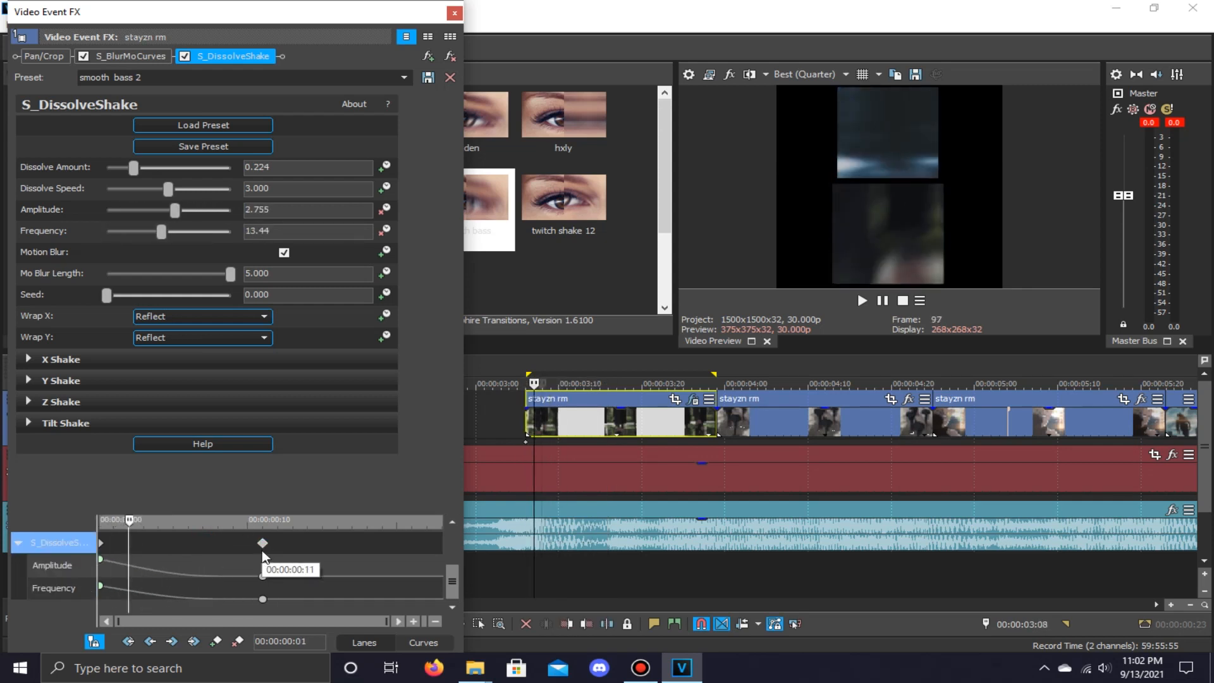
pyautogui.moveTo(263, 545); pyautogui.dragTo(236, 545)
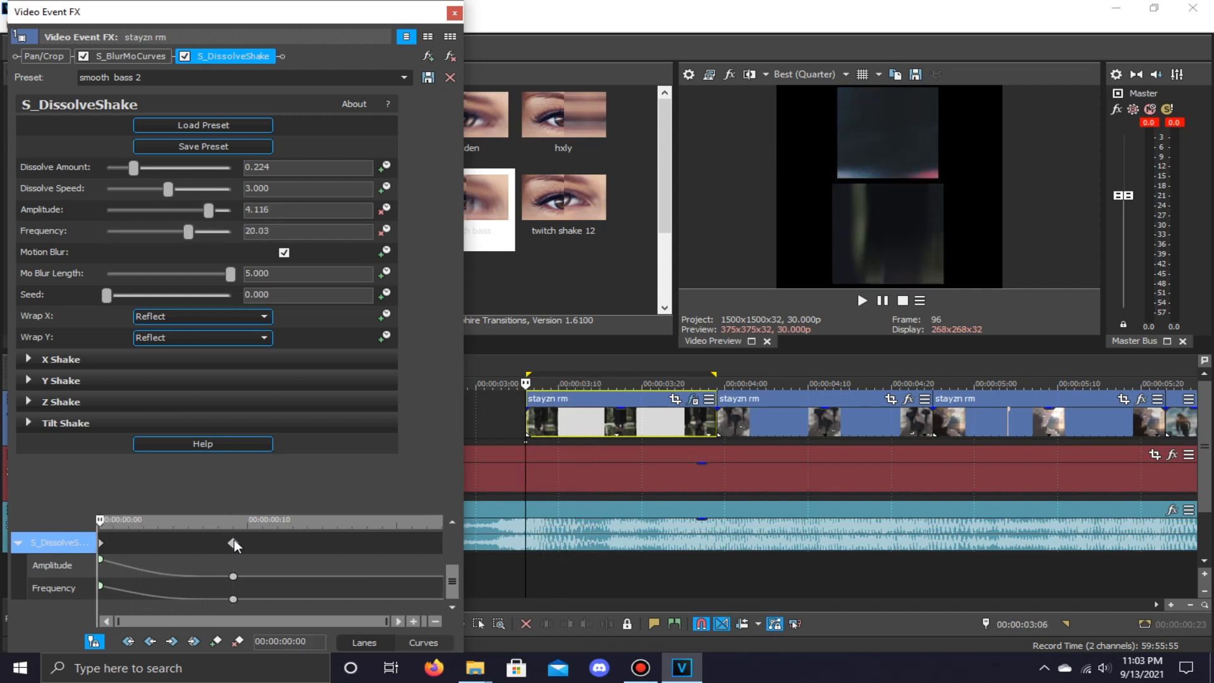
pyautogui.click(456, 13)
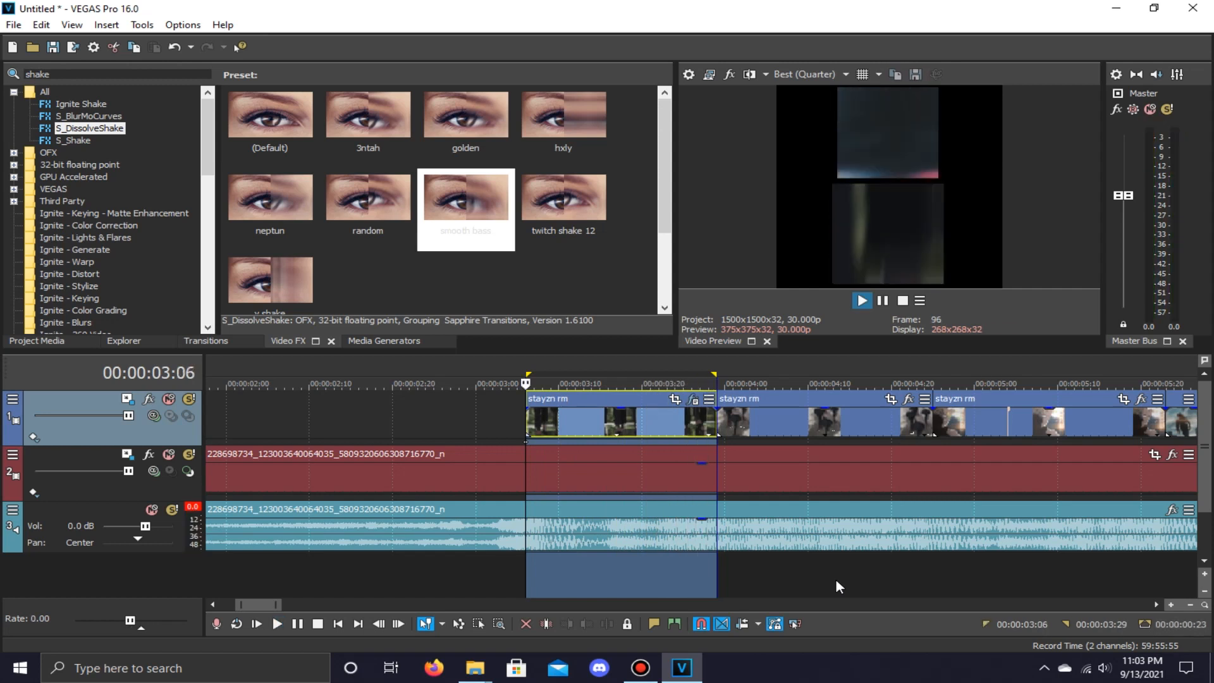
pyautogui.press('space')
pyautogui.press('space')
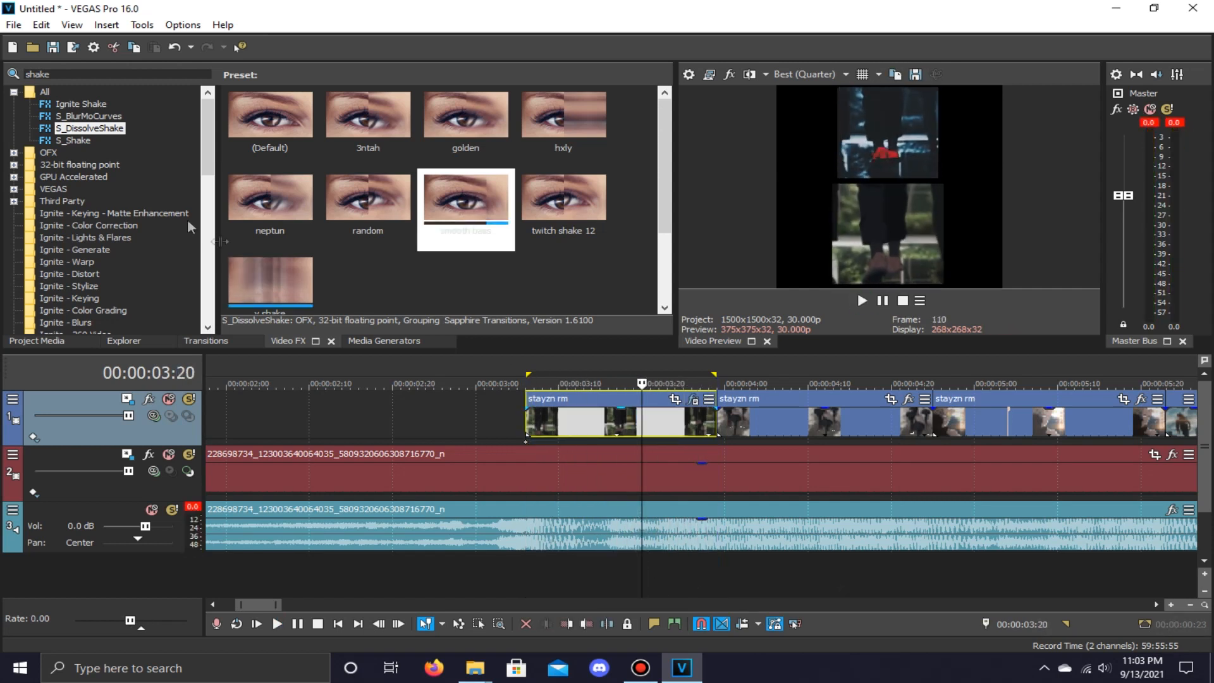
# Add a second S_BlurMoCurves effect with default settings to the first clip and enable animation for Rotate, Shift X and Shift Y.
pyautogui.click(97, 117)
pyautogui.moveTo(270, 117); pyautogui.dragTo(624, 419)
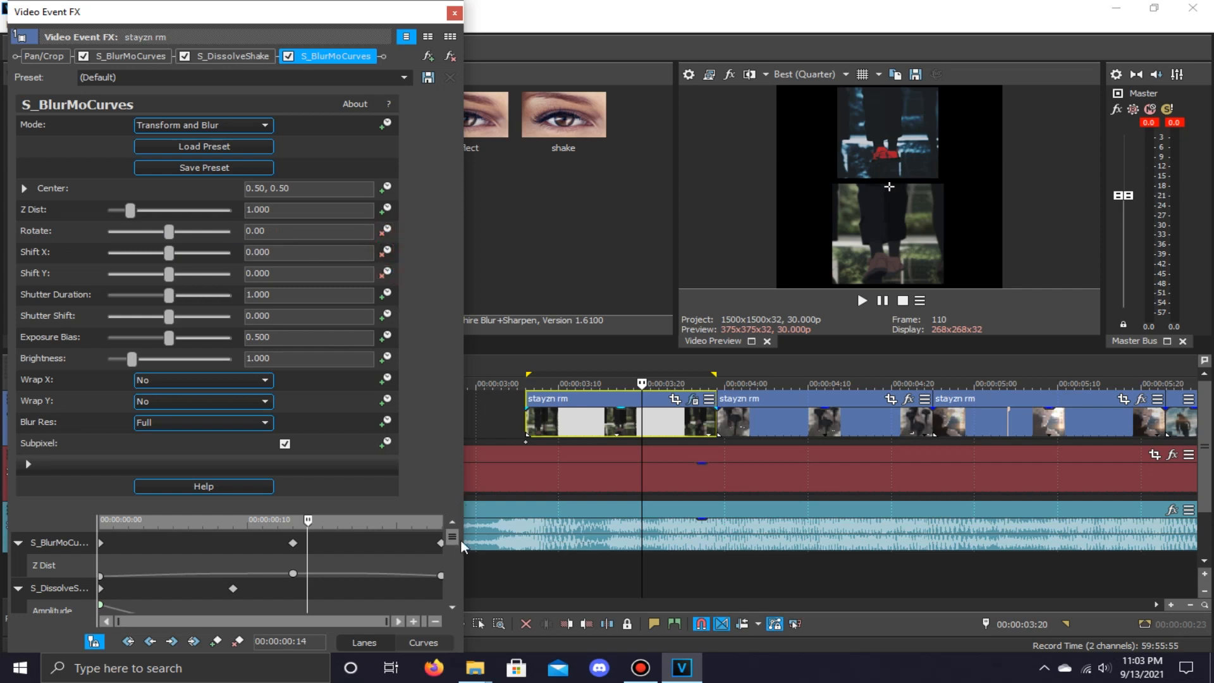
pyautogui.moveTo(456, 543); pyautogui.dragTo(453, 625)
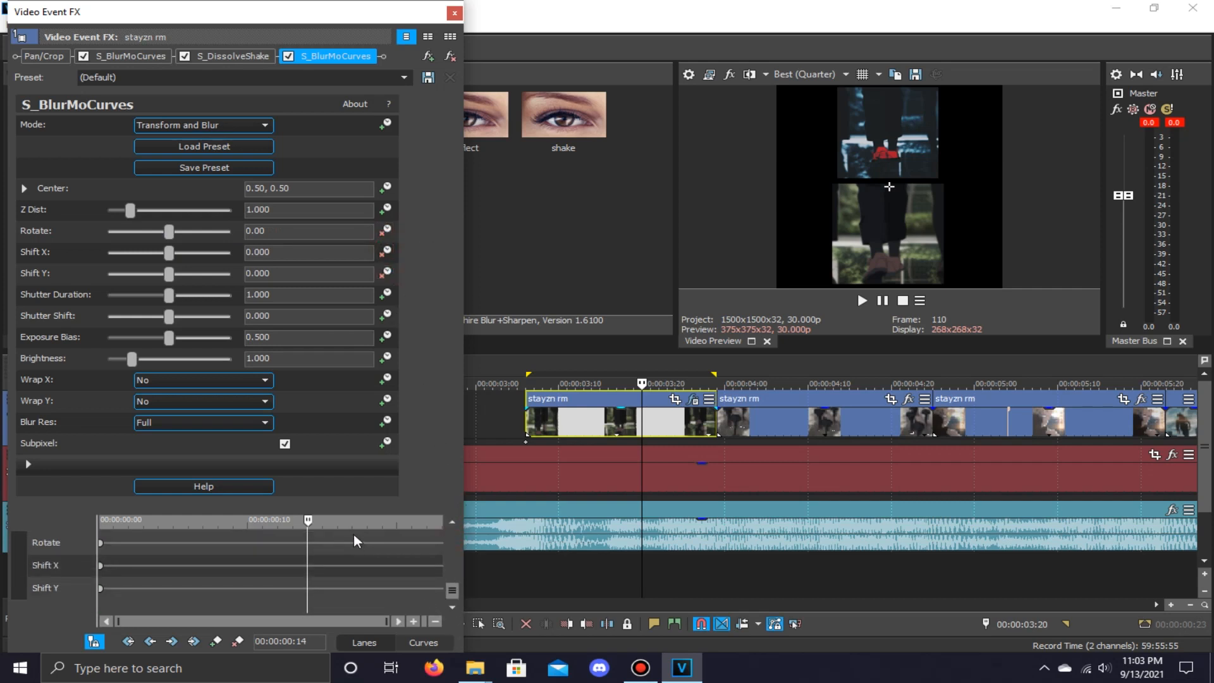
# Show the effect keyframes as curves, enlarge the curve area and select the new S_BlurMoCurves Rotate curve.
pyautogui.moveTo(353, 536); pyautogui.dragTo(442, 544)
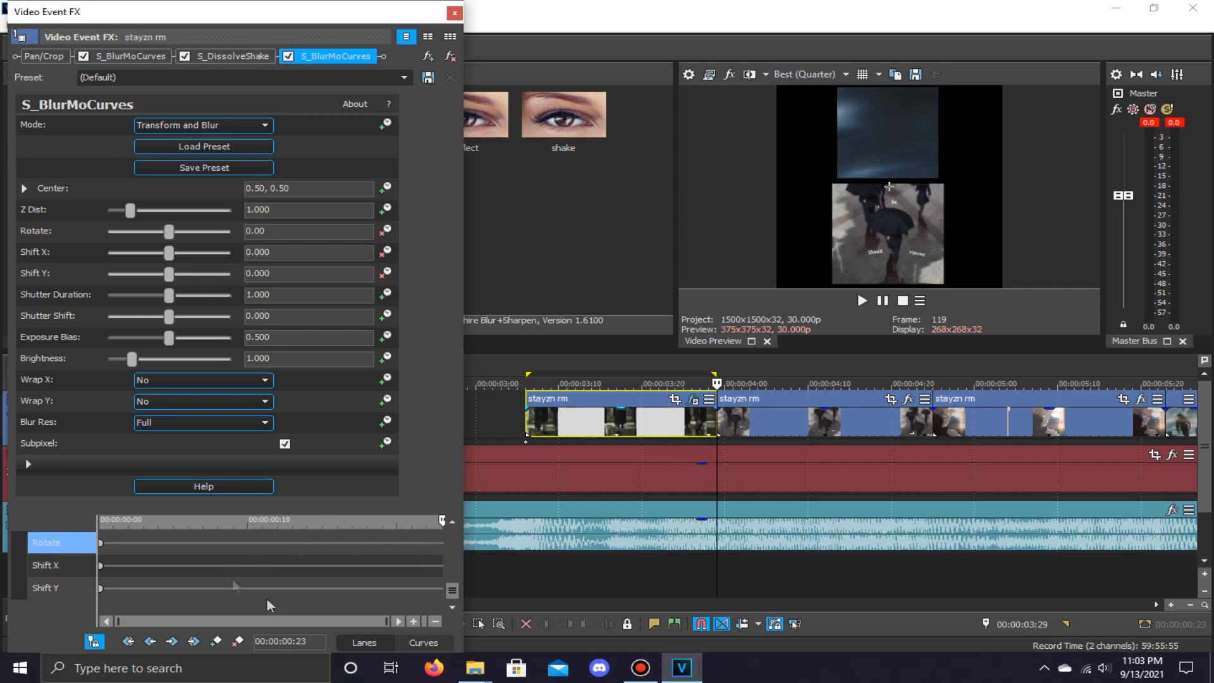
pyautogui.click(423, 642)
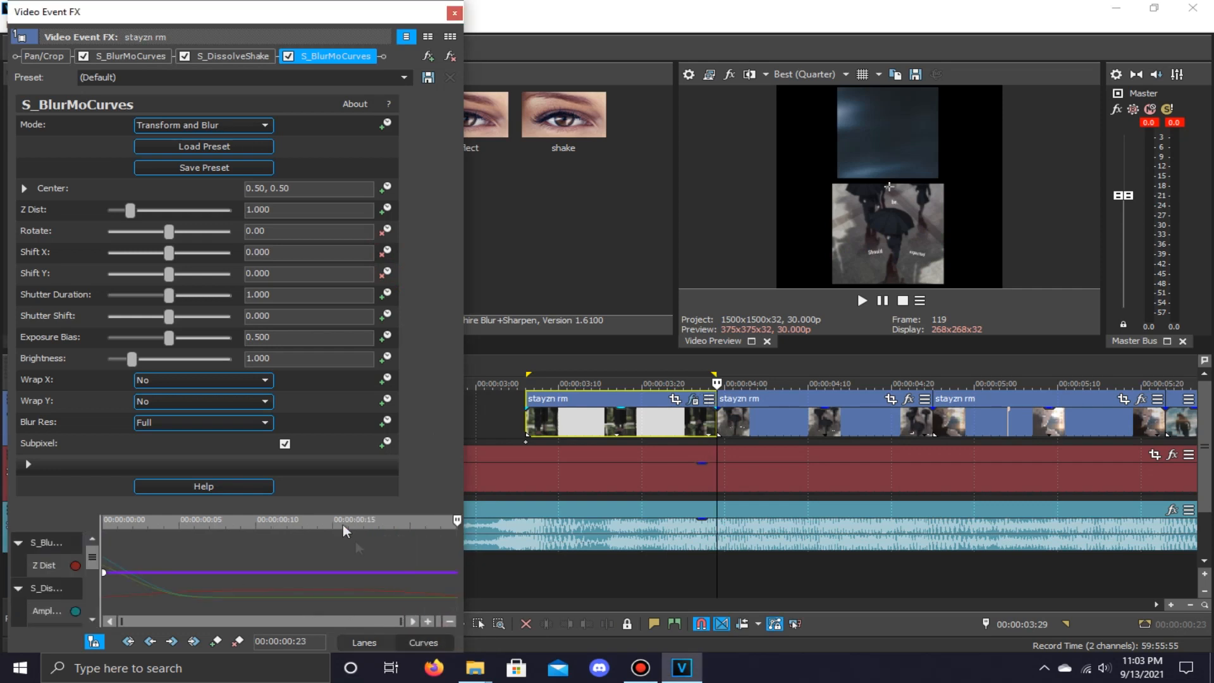
pyautogui.moveTo(333, 512); pyautogui.dragTo(316, 183)
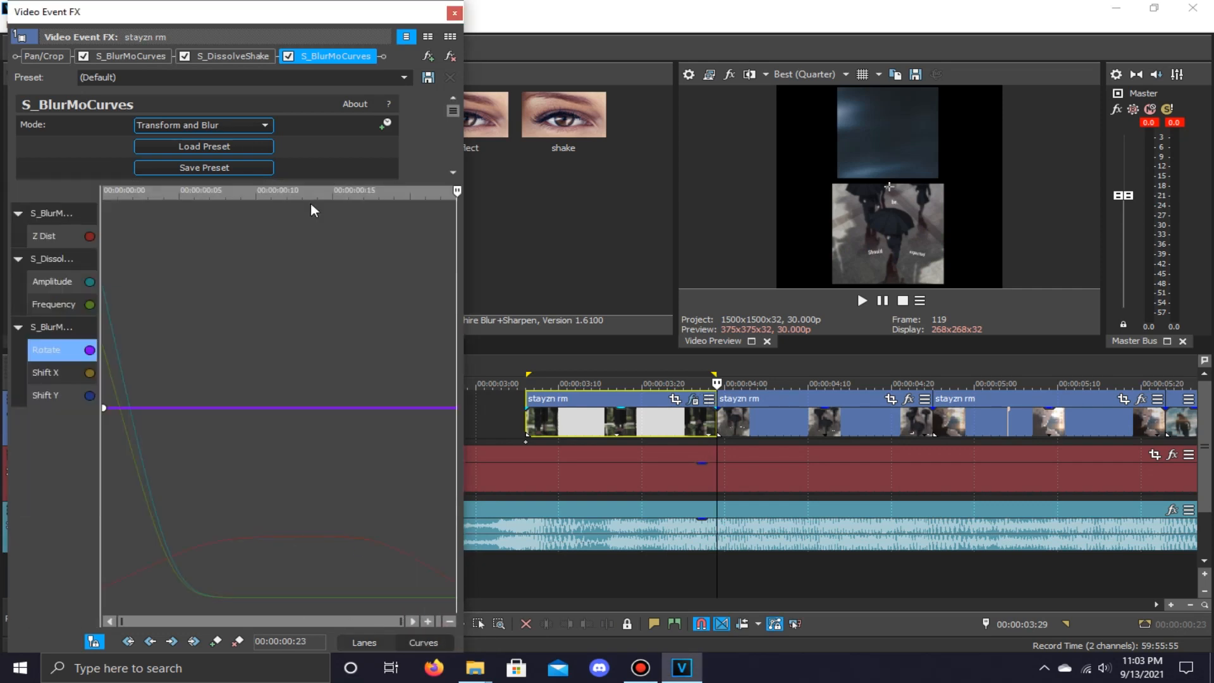
pyautogui.click(69, 372)
pyautogui.click(62, 352)
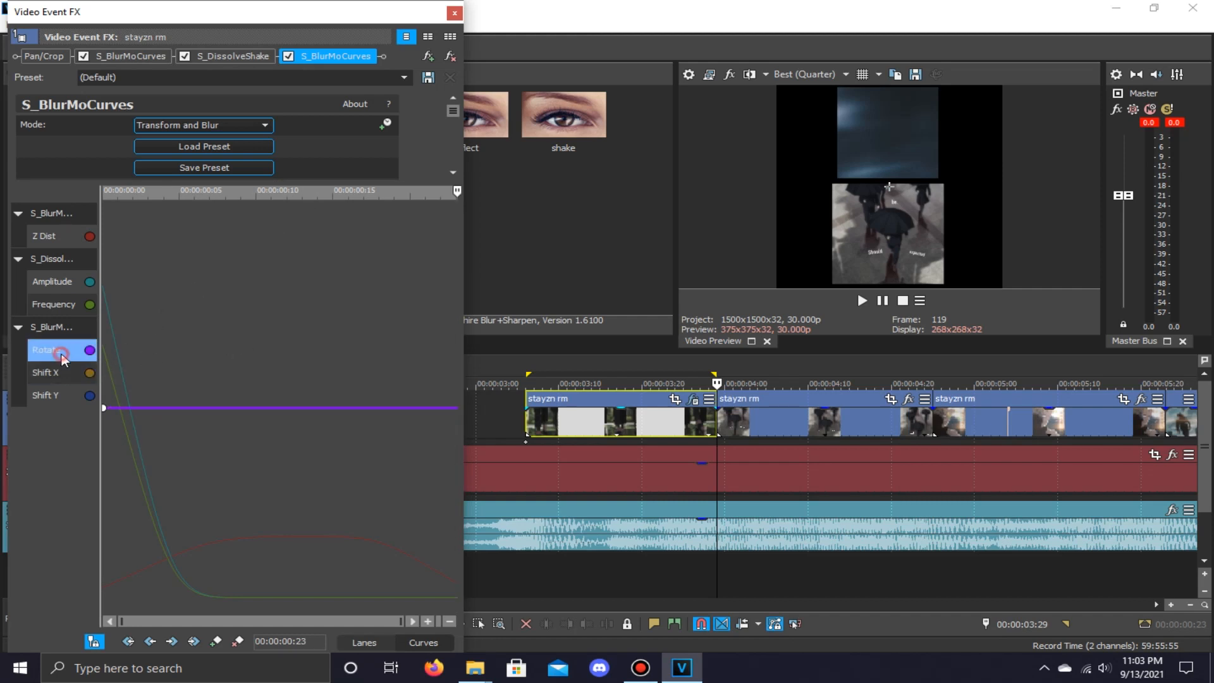
# Add a Rotate keyframe at 00:00:00:23 and set both the start and end Rotate keyframes to Split Manual.
pyautogui.click(105, 411)
pyautogui.rightClick(105, 411)
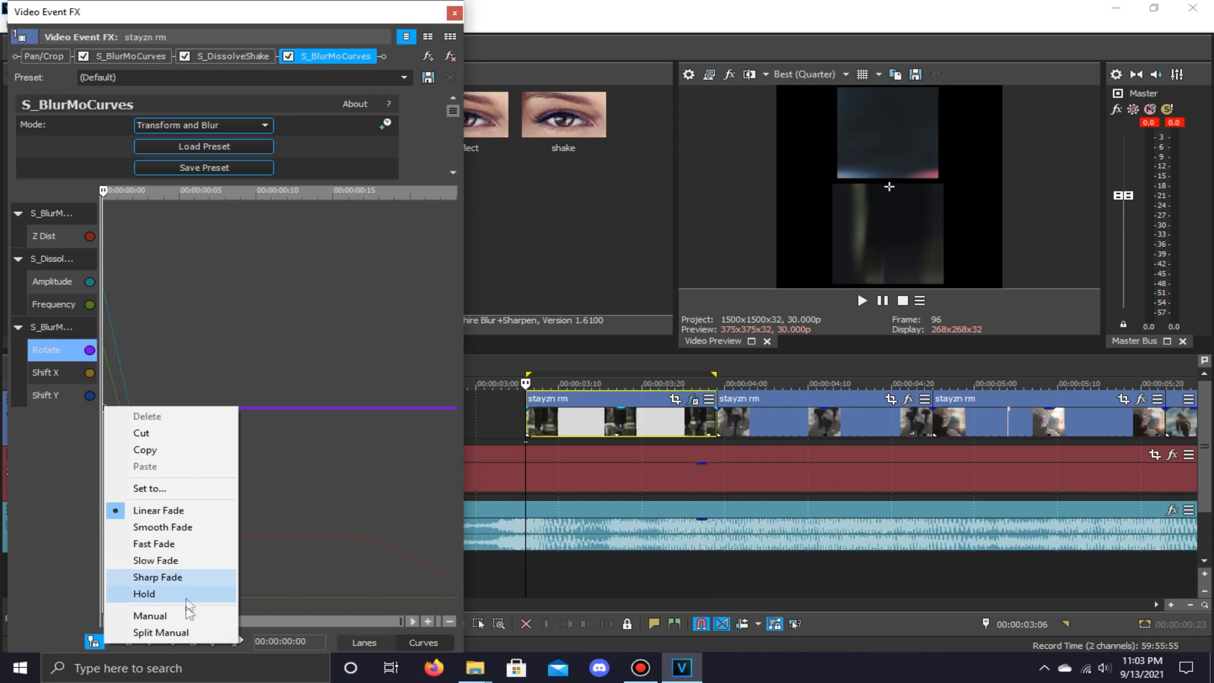
pyautogui.click(189, 633)
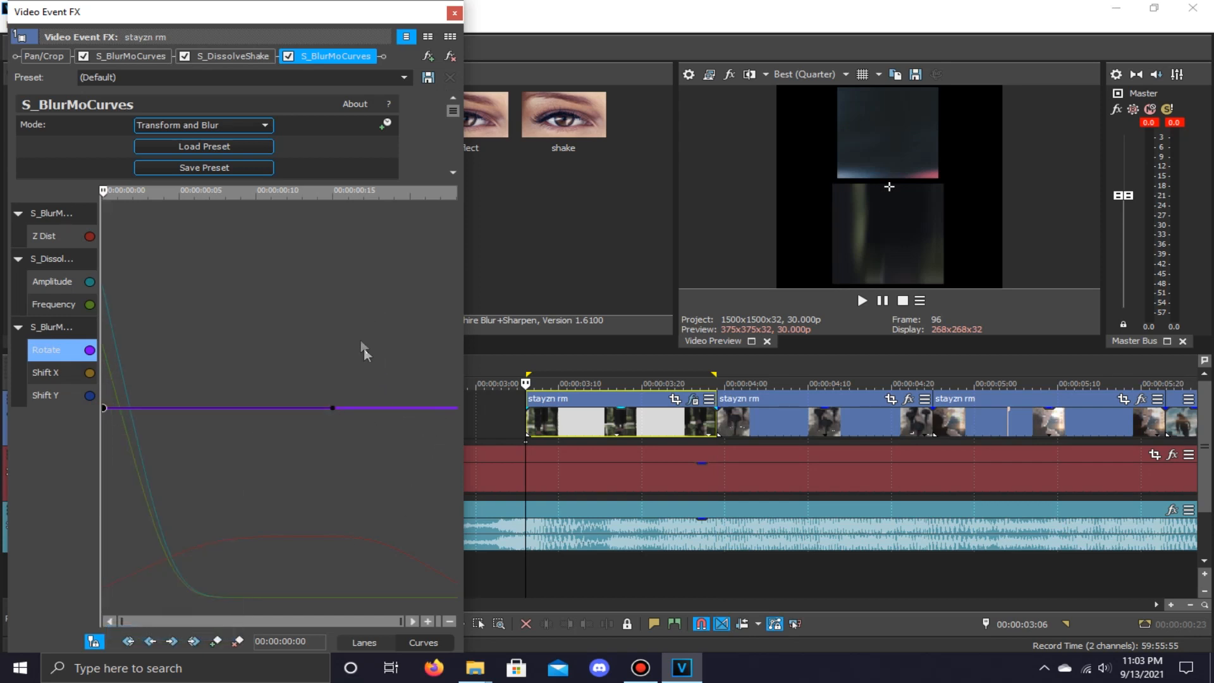
pyautogui.moveTo(367, 349); pyautogui.dragTo(478, 354)
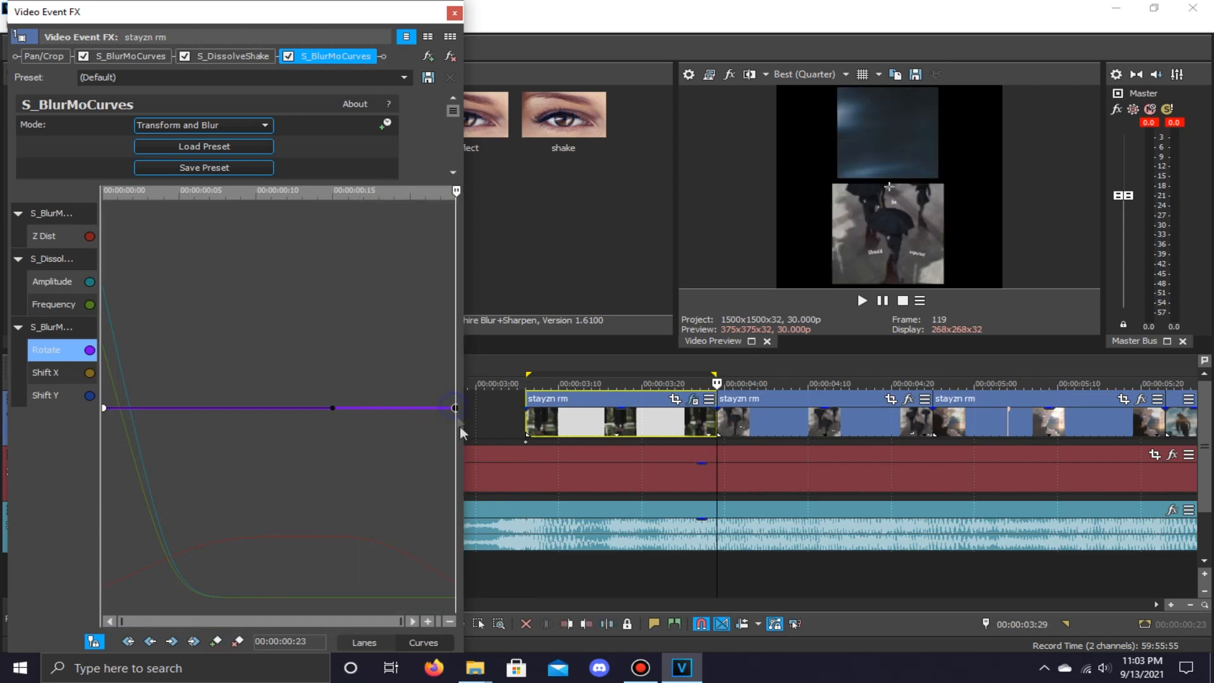
pyautogui.rightClick(456, 408)
pyautogui.click(500, 633)
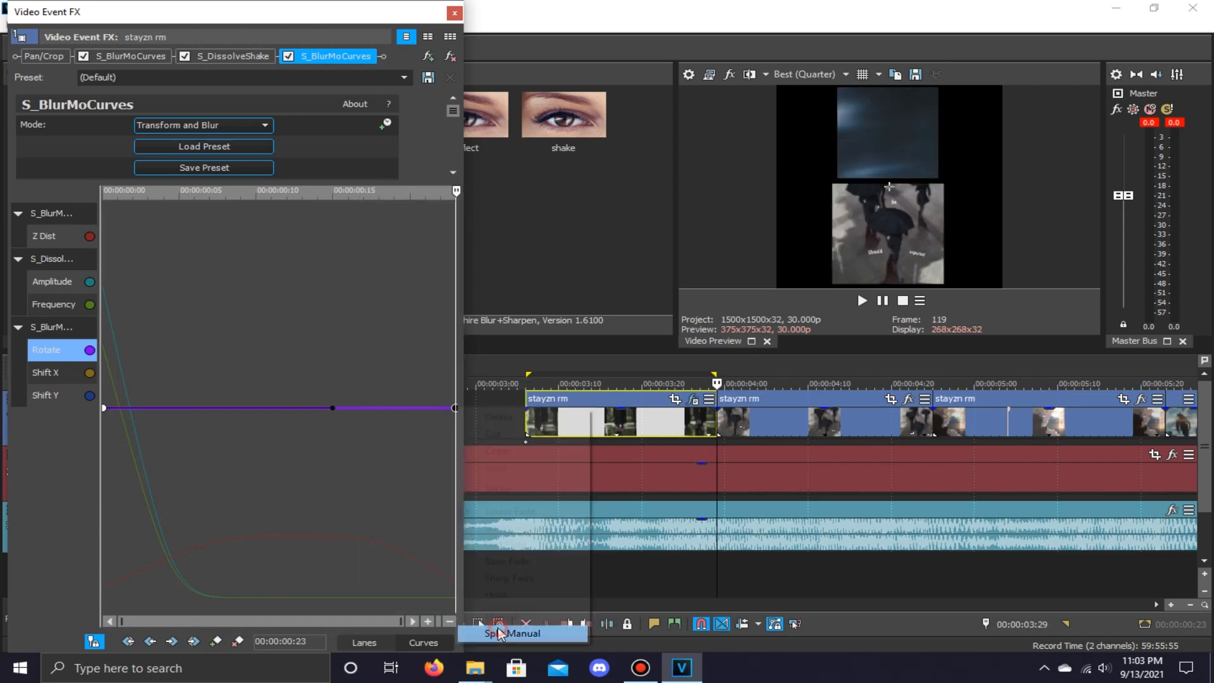
pyautogui.rightClick(455, 408)
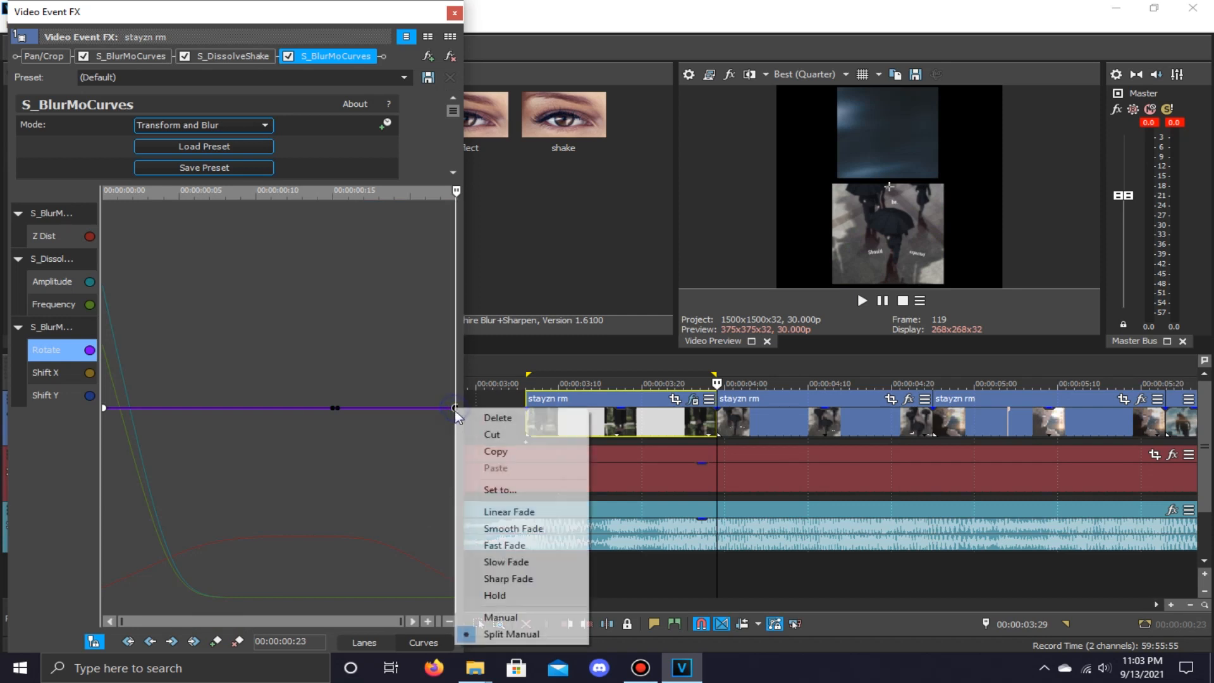
pyautogui.click(385, 462)
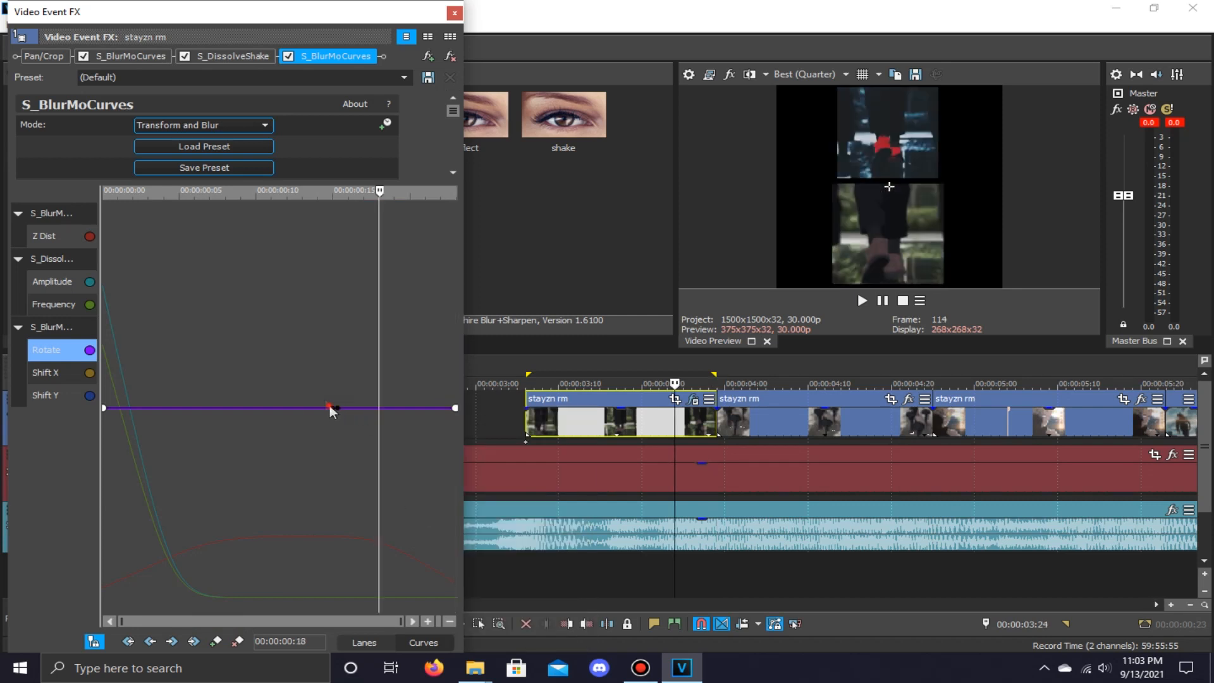
# Bend the Rotate curve slightly upward in its first half and downward in its second half, and play the clip.
pyautogui.moveTo(331, 408); pyautogui.dragTo(252, 390)
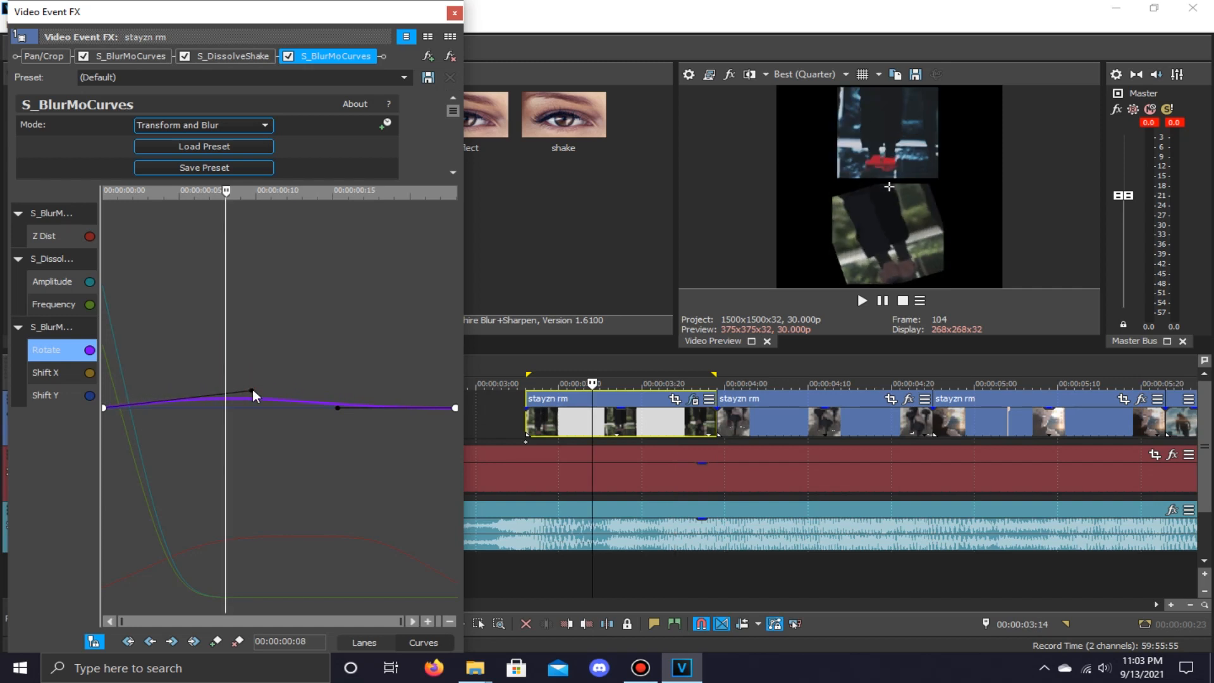
pyautogui.moveTo(335, 409); pyautogui.dragTo(262, 388)
pyautogui.press('space')
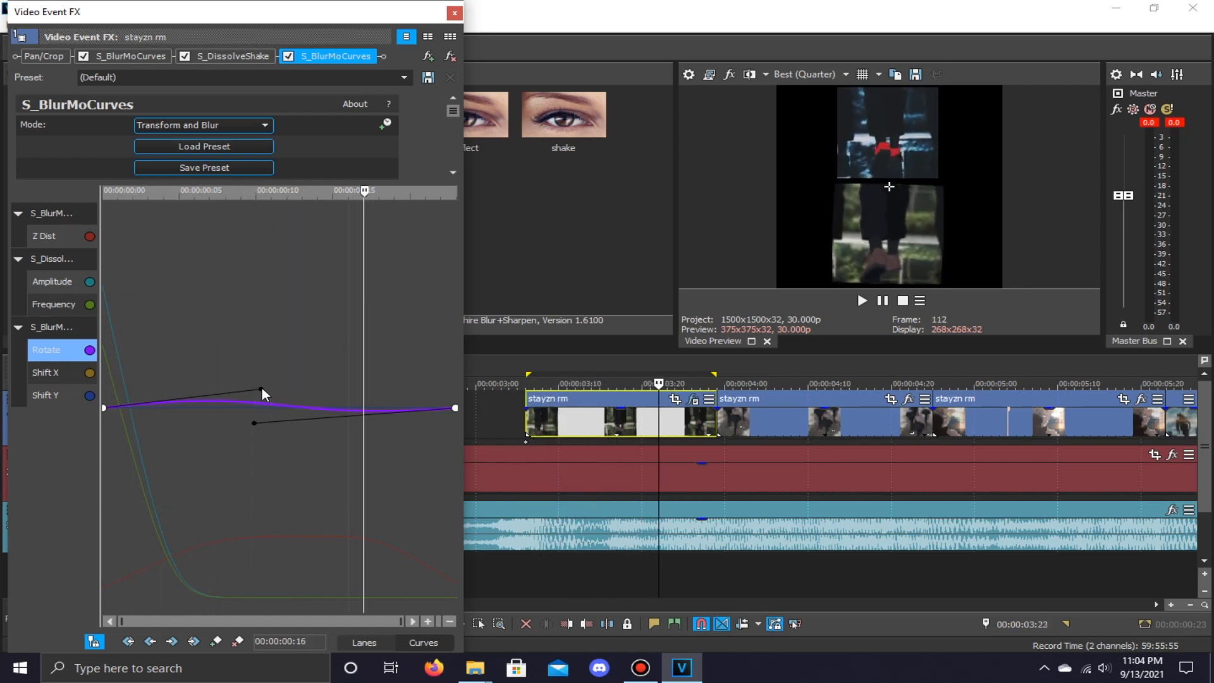
pyautogui.press('space')
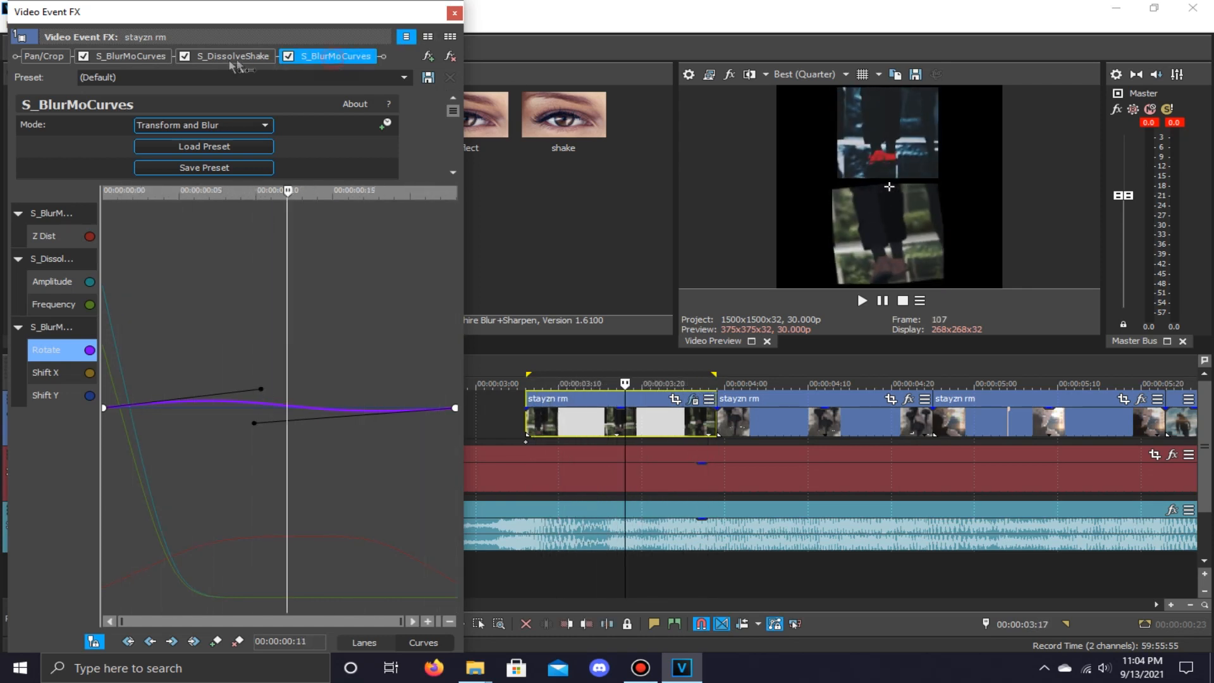
# Move the new S_BlurMoCurves ahead of the other effects in the chain and check its rotation frame by frame.
pyautogui.moveTo(101, 67); pyautogui.dragTo(101, 68)
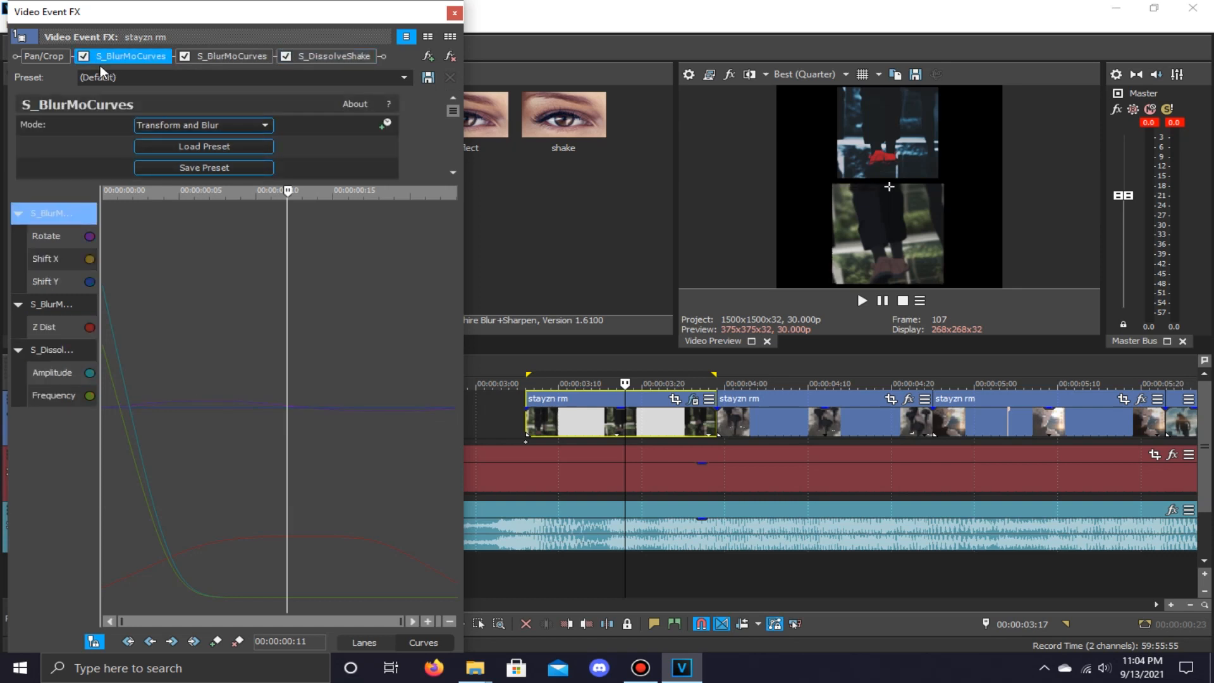
pyautogui.press('Left')
pyautogui.press('Left')
pyautogui.press('Left')
pyautogui.press('Left')
pyautogui.press('Left')
pyautogui.press('Left')
pyautogui.press('Left')
pyautogui.press('Left')
pyautogui.press('Left')
pyautogui.press('Left')
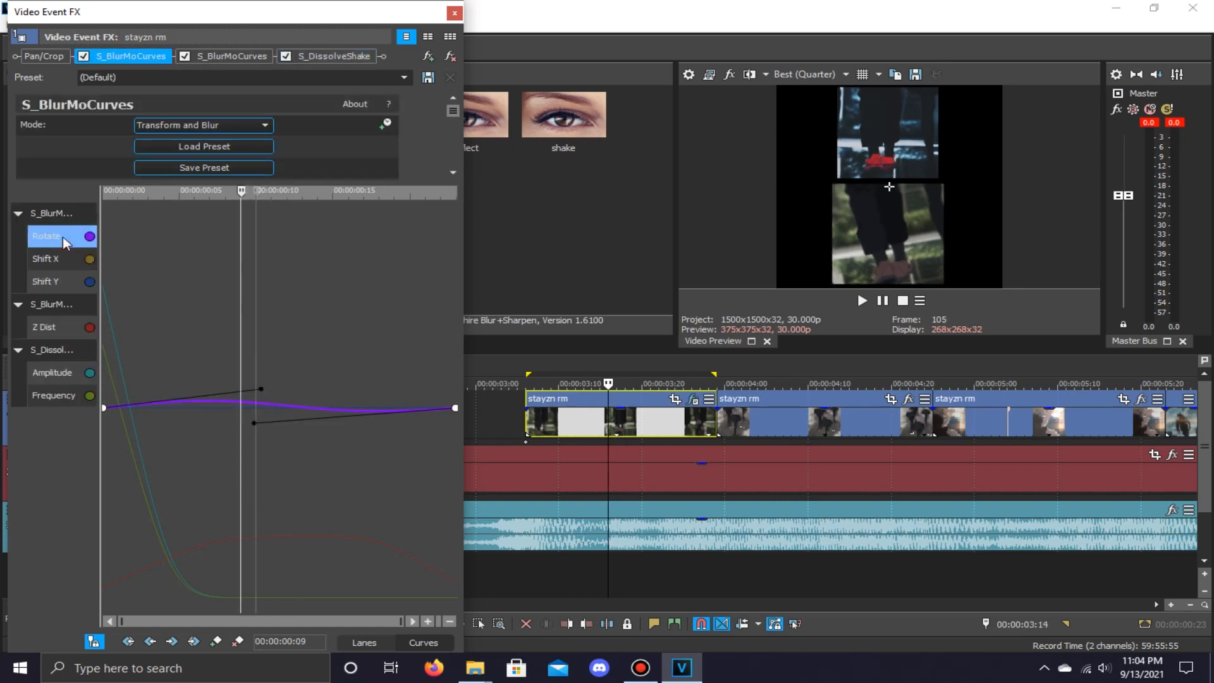
pyautogui.press('Right')
pyautogui.press('Right')
pyautogui.press('Right')
pyautogui.press('Right')
pyautogui.press('Right')
pyautogui.press('Right')
pyautogui.press('Right')
pyautogui.press('Right')
pyautogui.press('Right')
pyautogui.press('Right')
pyautogui.press('Right')
pyautogui.press('Right')
pyautogui.press('Right')
pyautogui.press('Right')
pyautogui.press('Right')
pyautogui.press('Right')
pyautogui.press('Right')
pyautogui.press('Right')
pyautogui.press('Right')
pyautogui.press('Right')
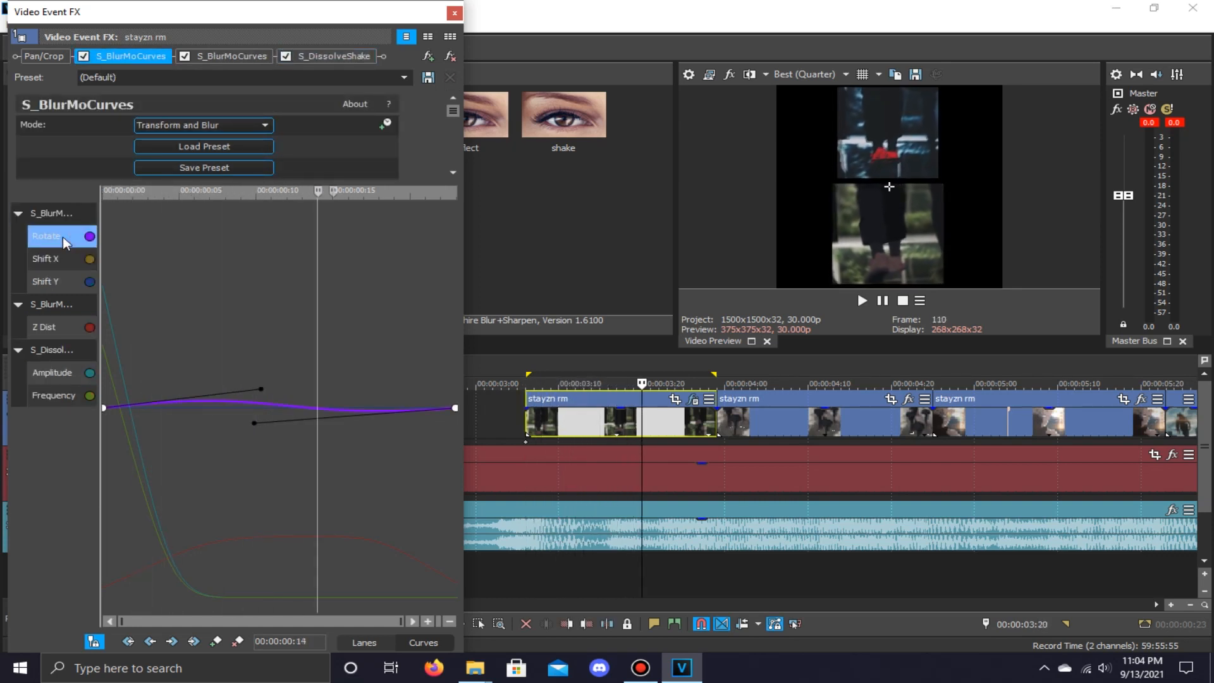
pyautogui.press('Left')
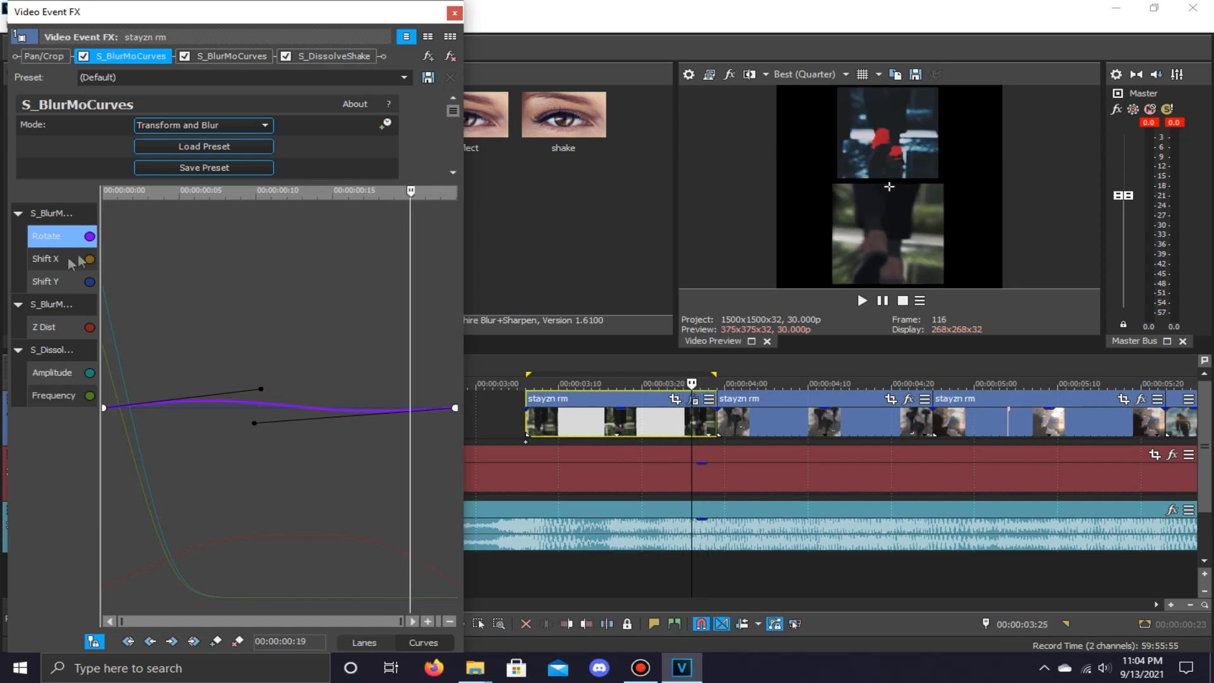
# Lower the end keyframe's handle on the Rotate curve slightly and step back through the frames to check the rotation.
pyautogui.moveTo(254, 422); pyautogui.dragTo(254, 432)
pyautogui.press('Left')
pyautogui.press('Left')
pyautogui.press('Left')
pyautogui.press('Left')
pyautogui.press('Left')
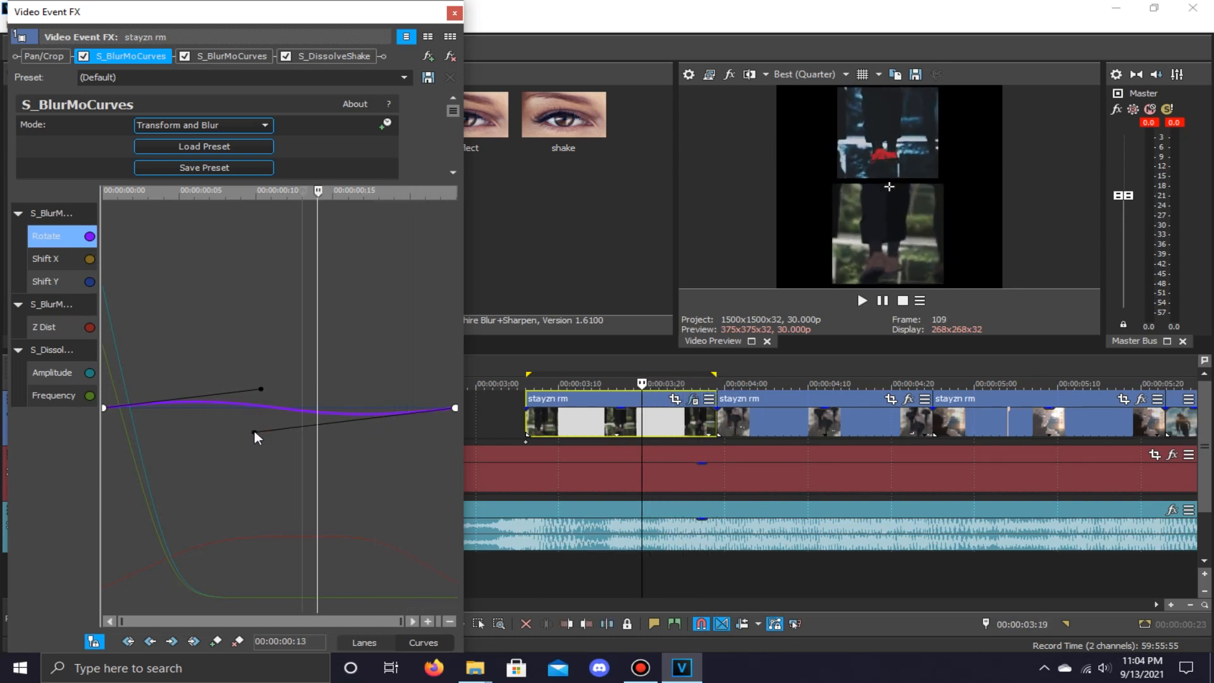
pyautogui.press('Left')
pyautogui.press('Left')
pyautogui.press('Left')
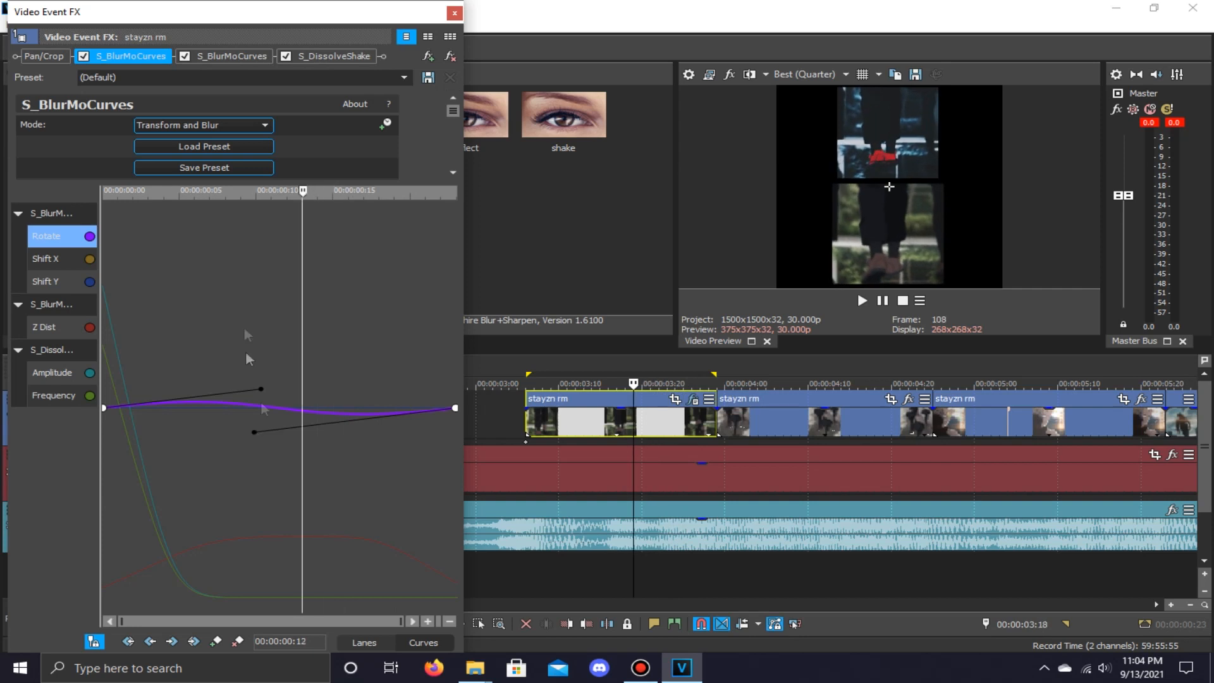
# Add a Shift X keyframe at 00:00:00:23 and set it to Split Manual.
pyautogui.click(73, 258)
pyautogui.press('End')
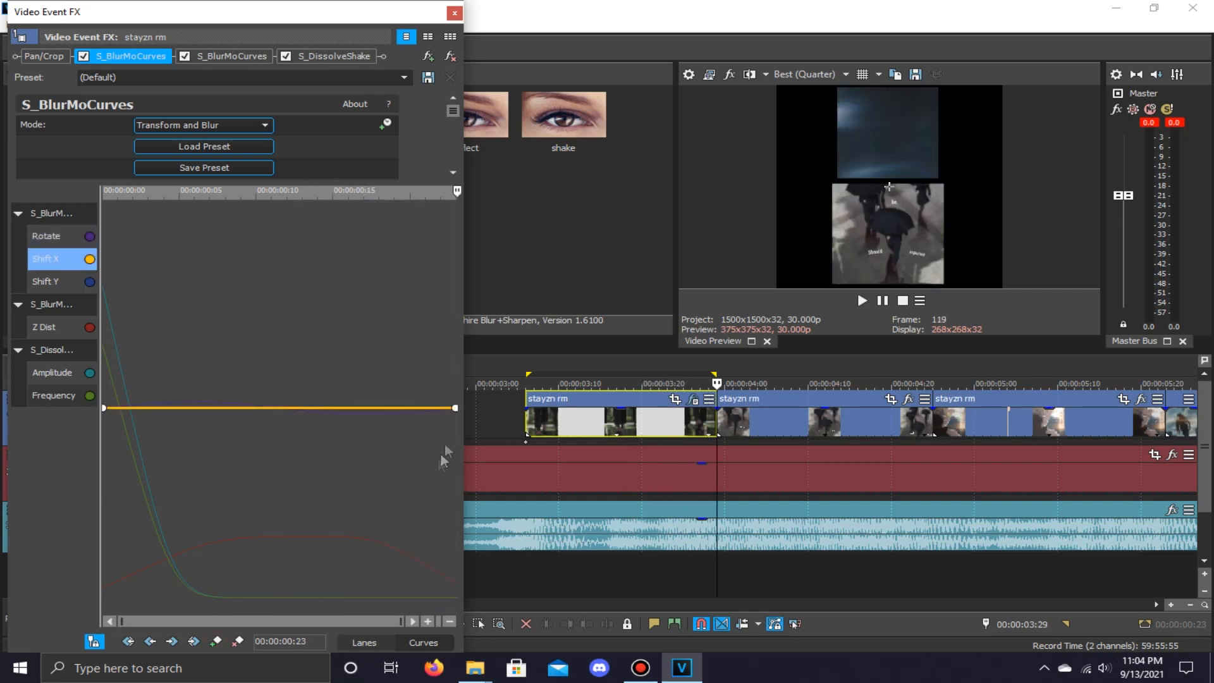
pyautogui.rightClick(453, 405)
pyautogui.click(257, 448)
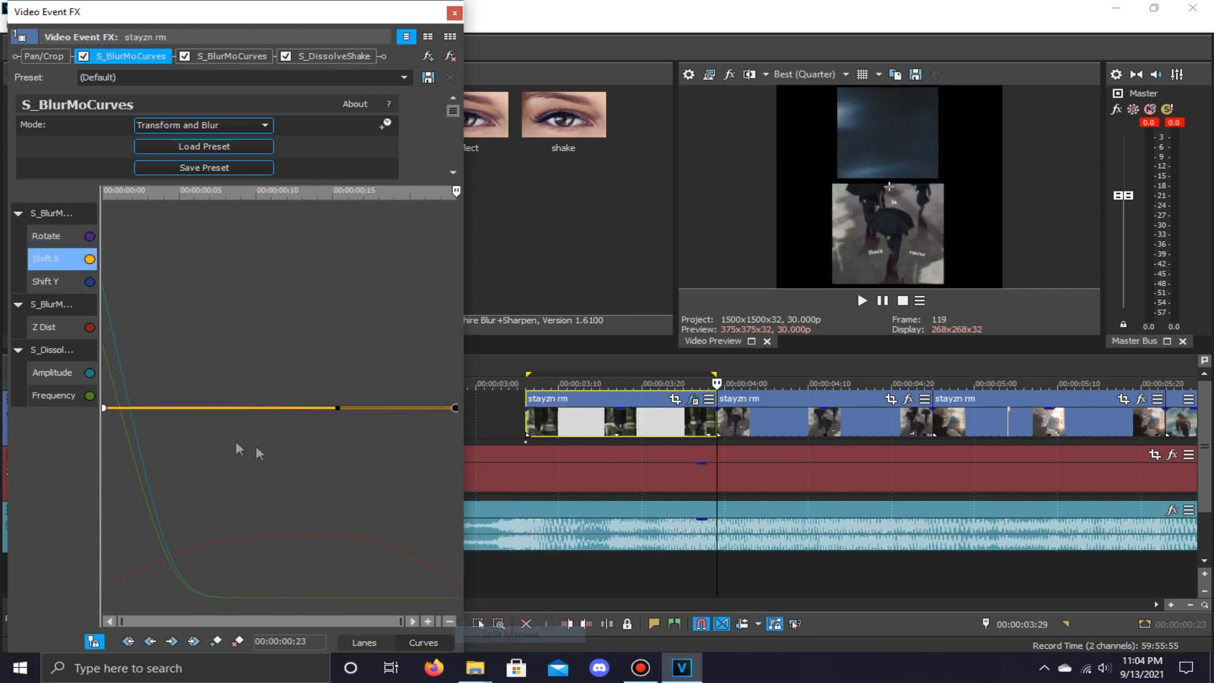
# Set the starting Shift X keyframe to Split Manual and bend the curve upward in its first half and downward in its second.
pyautogui.rightClick(104, 408)
pyautogui.click(190, 637)
pyautogui.moveTo(223, 408); pyautogui.dragTo(267, 317)
pyautogui.moveTo(339, 408); pyautogui.dragTo(266, 477)
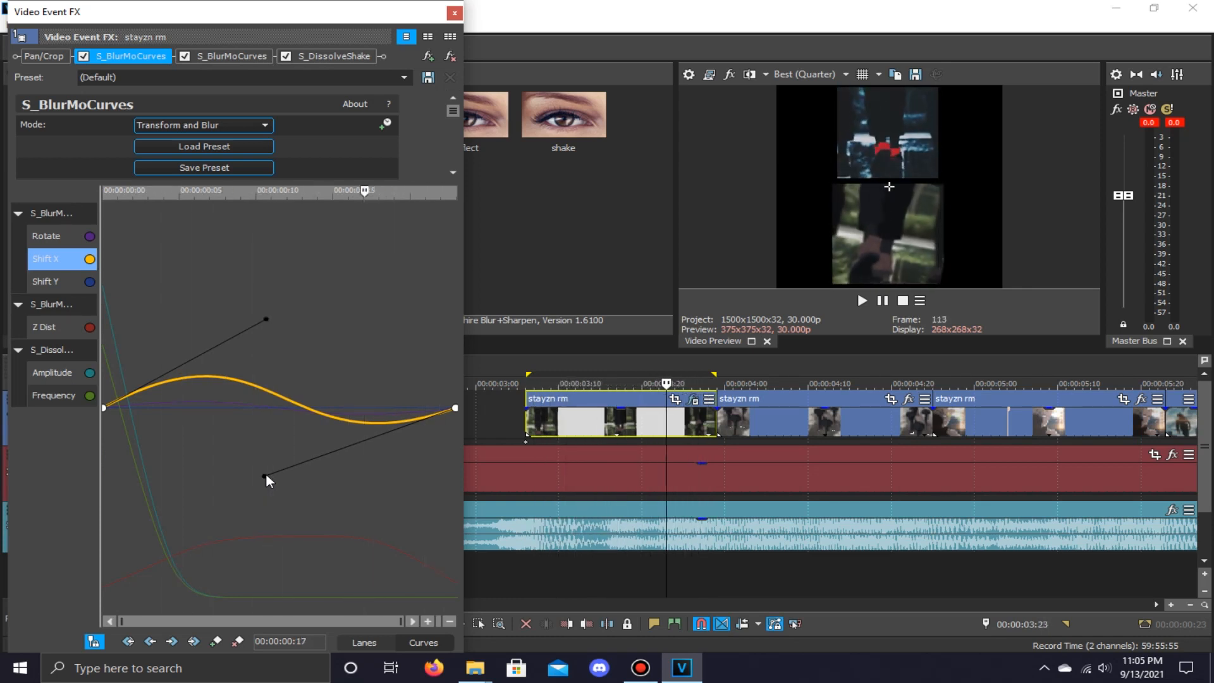
# Add a Shift Y keyframe at 00:00:00:23, give the start and end keyframes manual curve handles, and play the clip.
pyautogui.click(365, 410)
pyautogui.moveTo(365, 191); pyautogui.dragTo(457, 191)
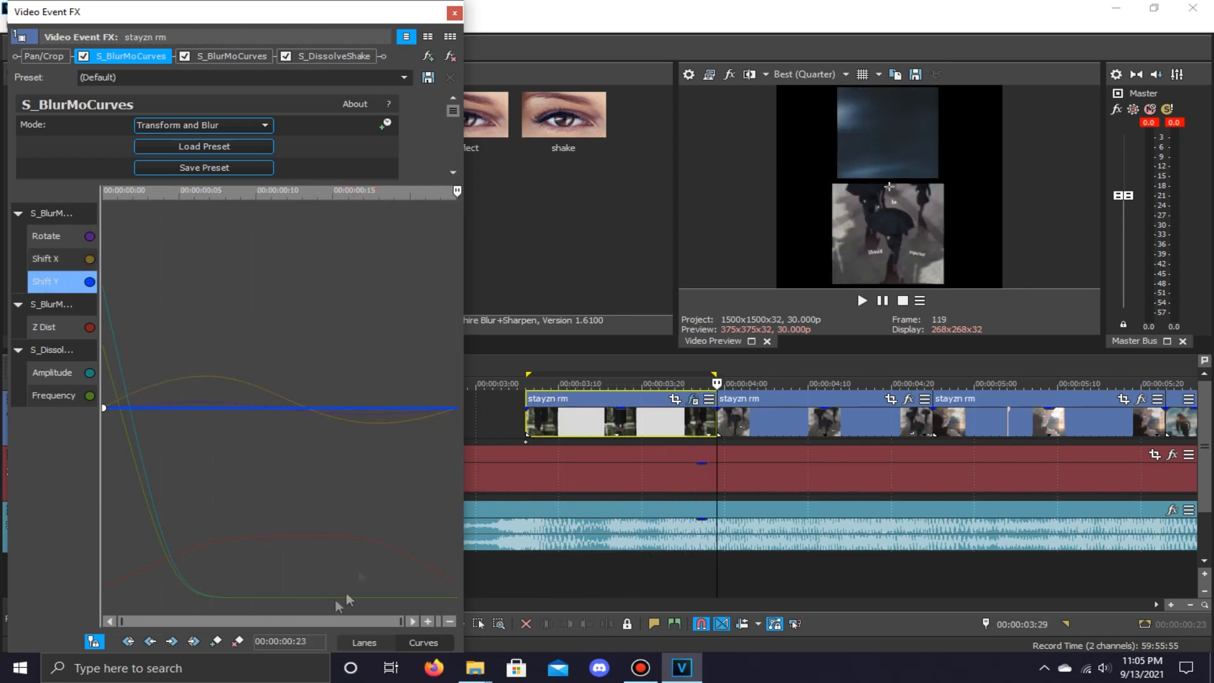
pyautogui.rightClick(456, 410)
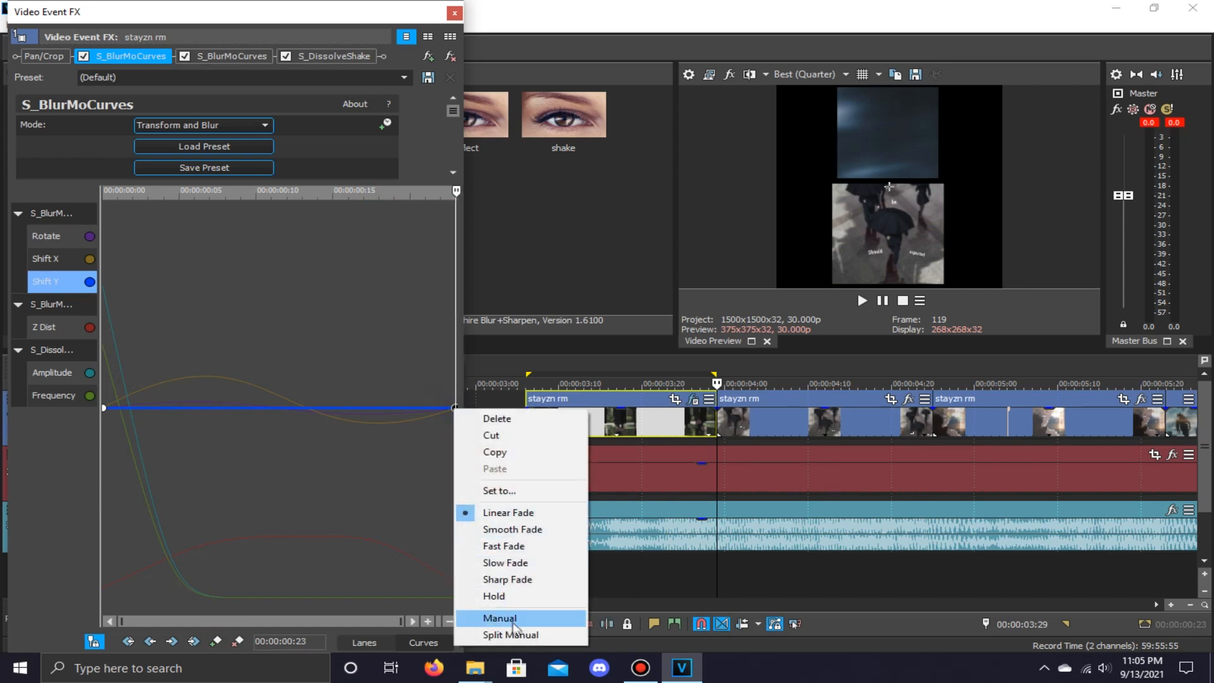
pyautogui.click(484, 618)
pyautogui.rightClick(105, 409)
pyautogui.click(158, 631)
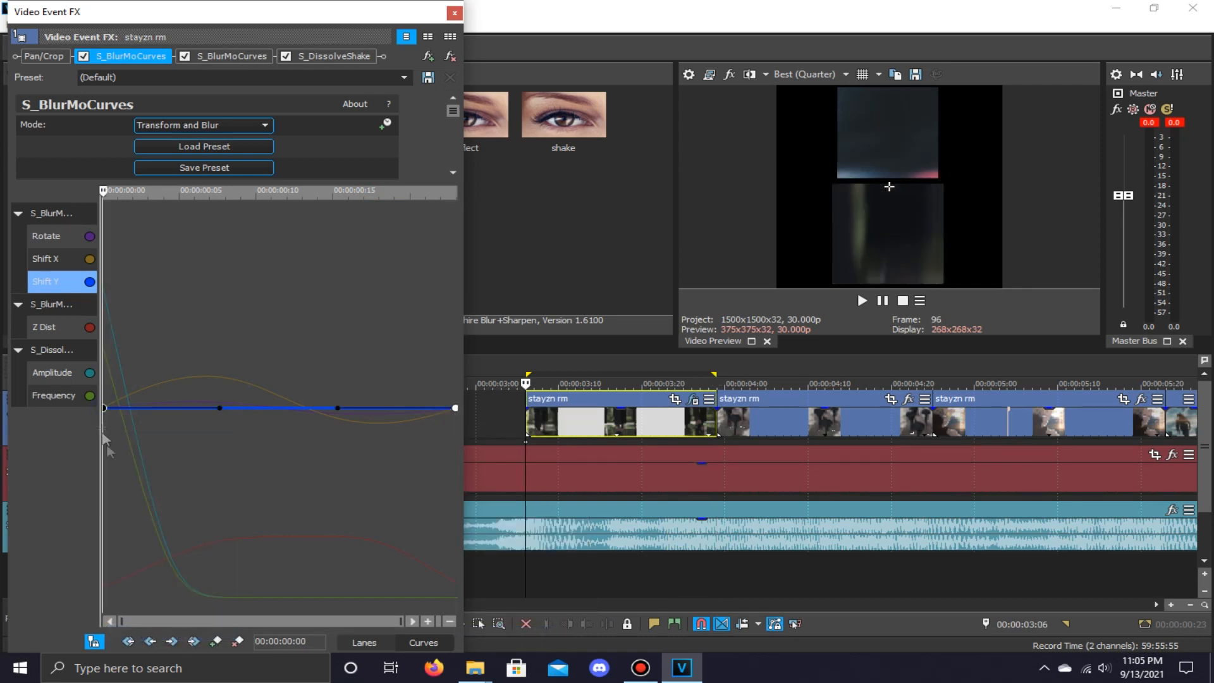
pyautogui.press('space')
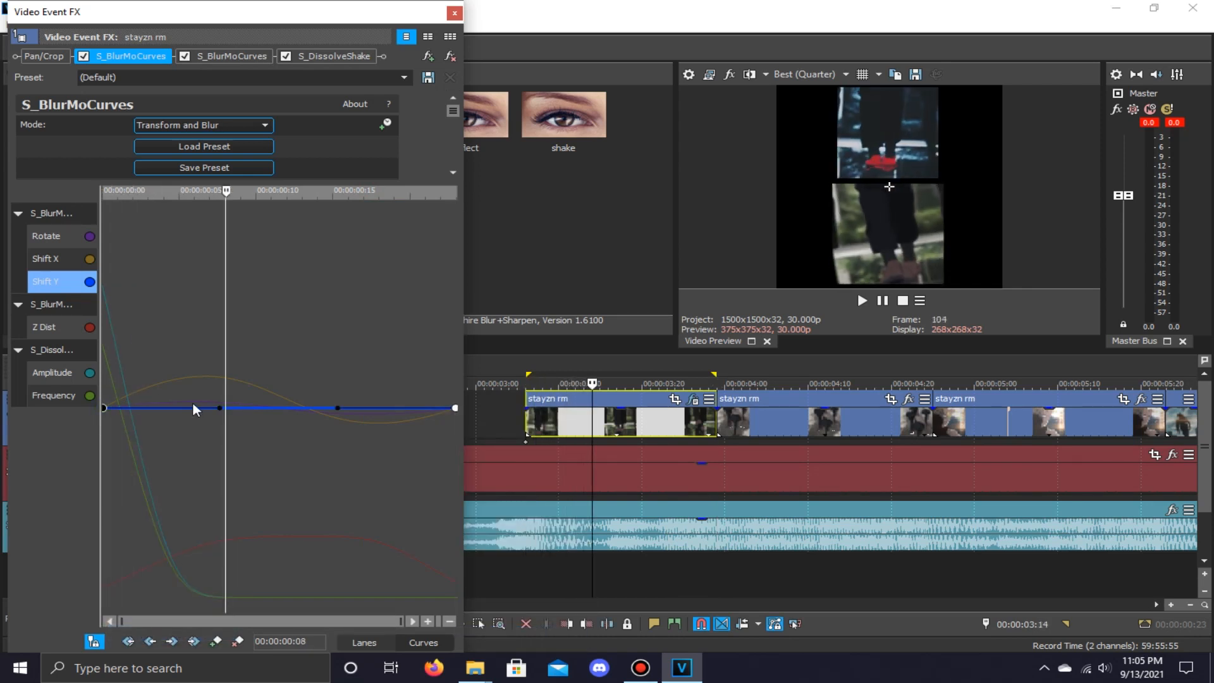
# Bend the Shift Y curve upward in its first half and downward in its second, stepping back through the frames to check the motion.
pyautogui.click(265, 332)
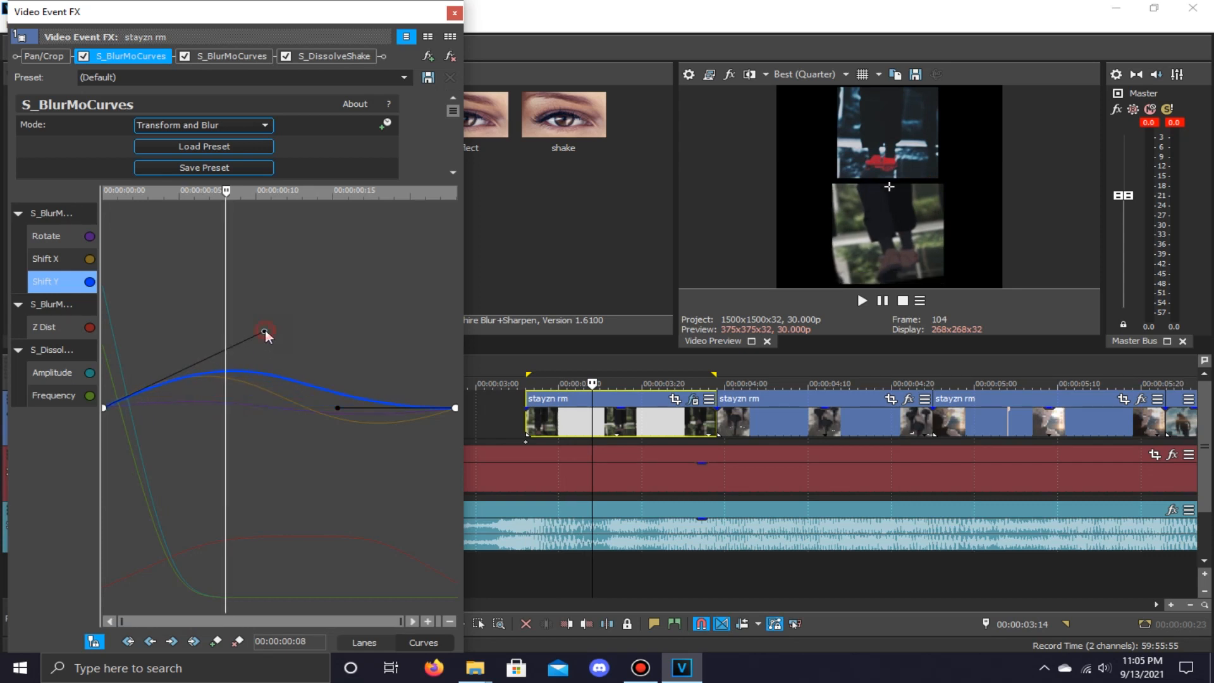
pyautogui.moveTo(270, 479); pyautogui.dragTo(302, 309)
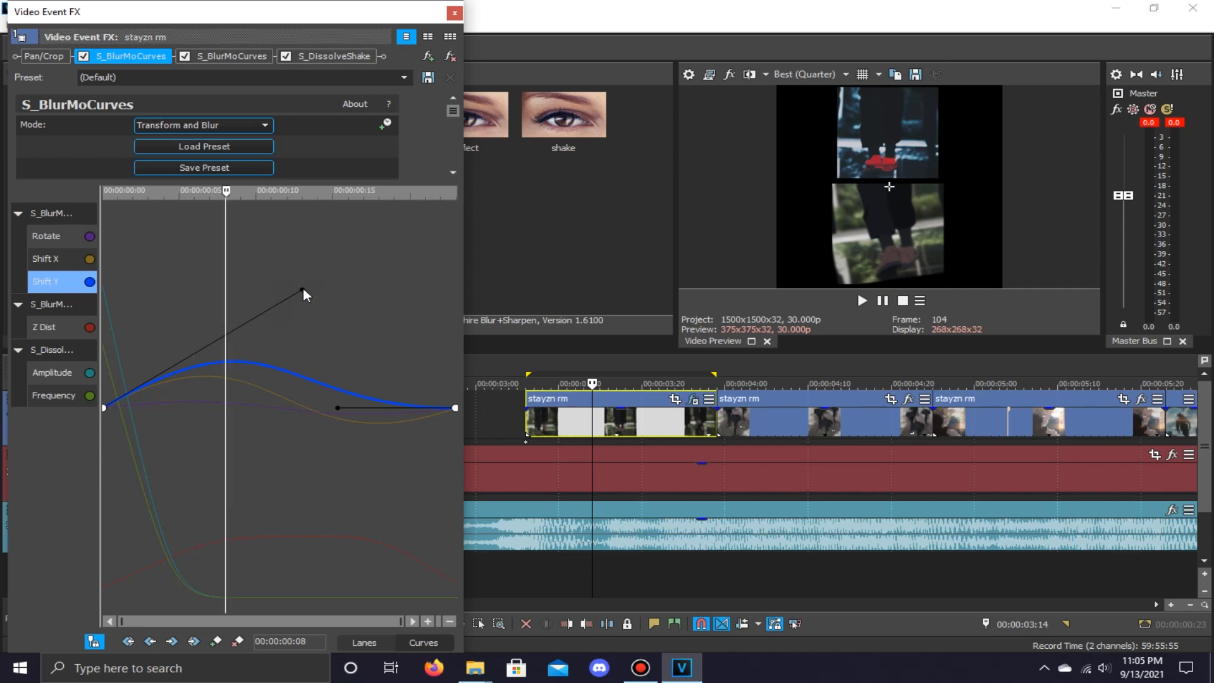
pyautogui.moveTo(338, 407); pyautogui.dragTo(316, 440)
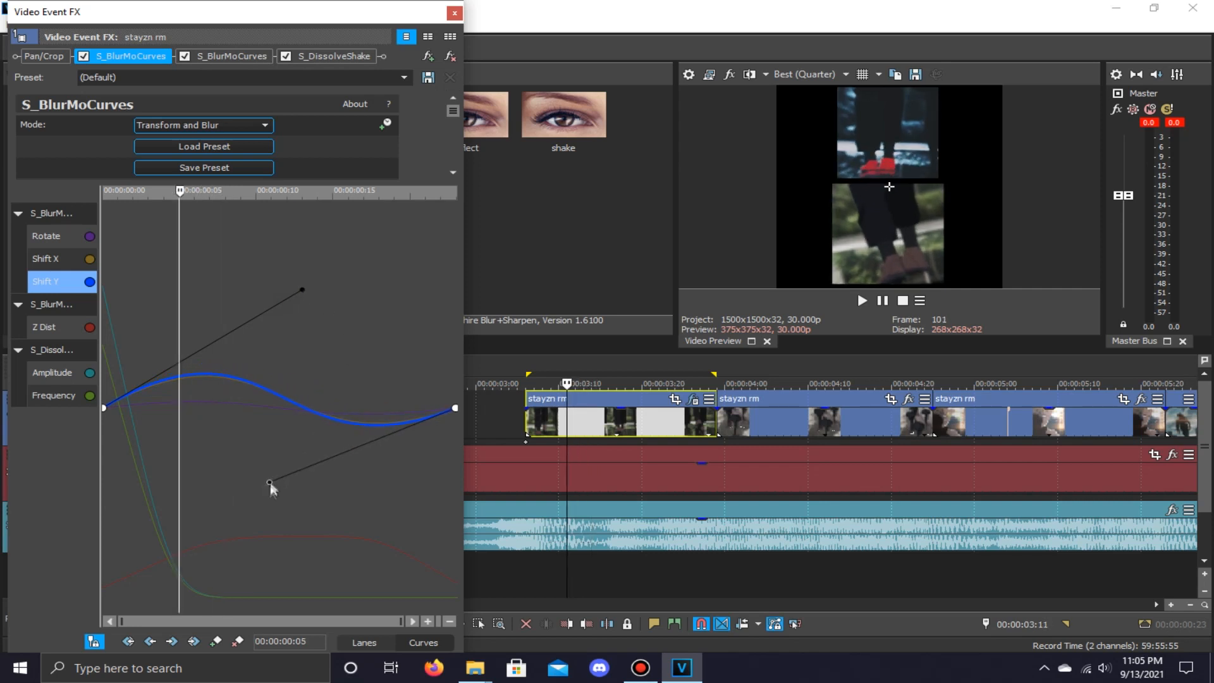
pyautogui.moveTo(270, 484); pyautogui.dragTo(264, 495)
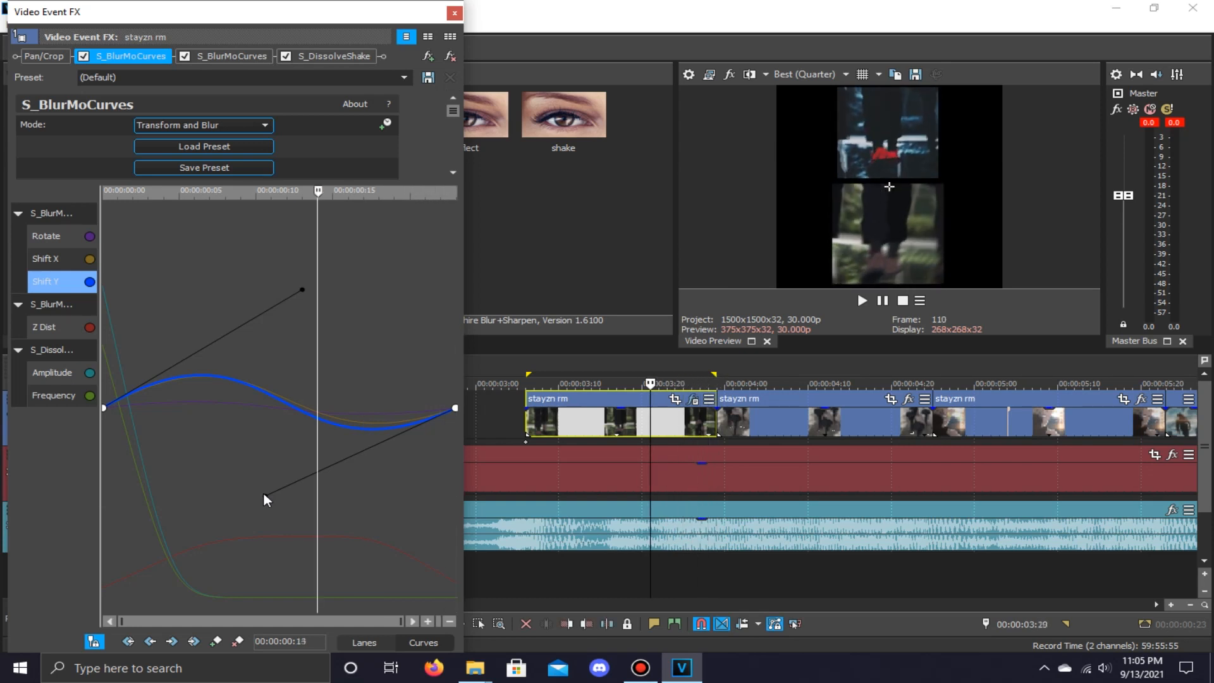
pyautogui.press('Left')
pyautogui.press('Left')
pyautogui.press('Left')
pyautogui.press('Left')
pyautogui.press('Left')
pyautogui.press('Left')
pyautogui.press('Left')
pyautogui.press('Left')
pyautogui.press('Left')
pyautogui.press('Left')
pyautogui.press('Left')
pyautogui.press('Left')
pyautogui.press('Left')
pyautogui.press('Left')
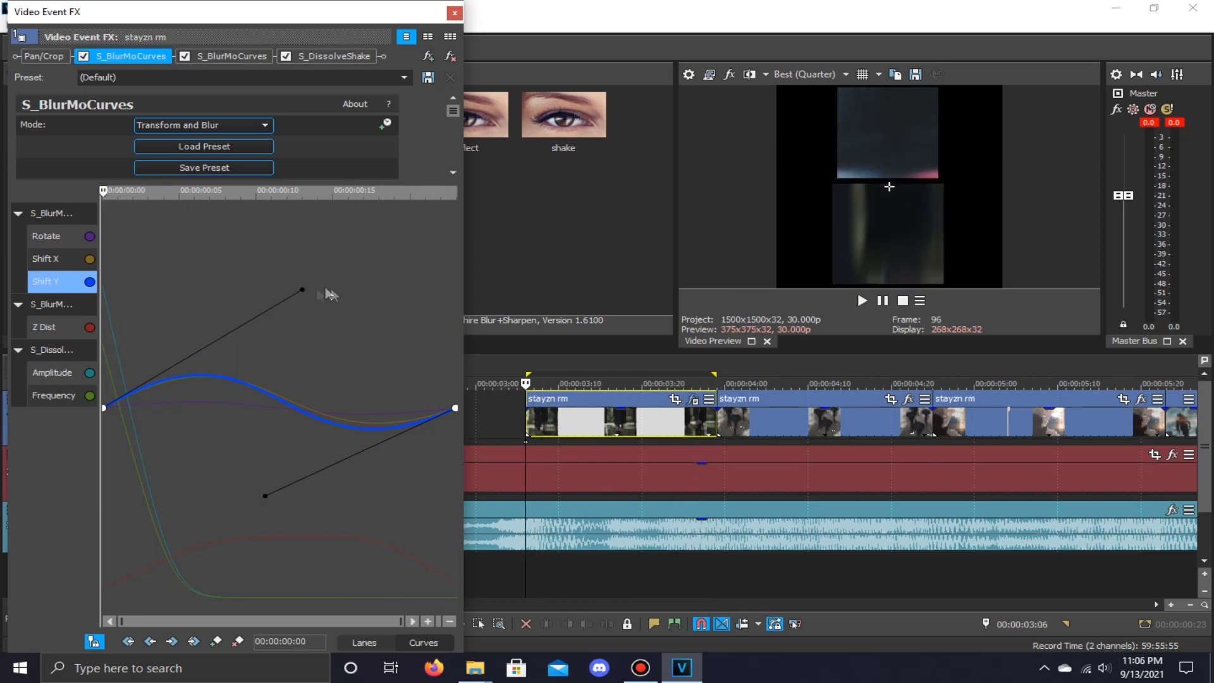
# Close the event effects and play the first stayzn rm clip to review the combined sway.
pyautogui.click(455, 13)
pyautogui.doubleClick(614, 399)
pyautogui.press('space')
pyautogui.press('space')
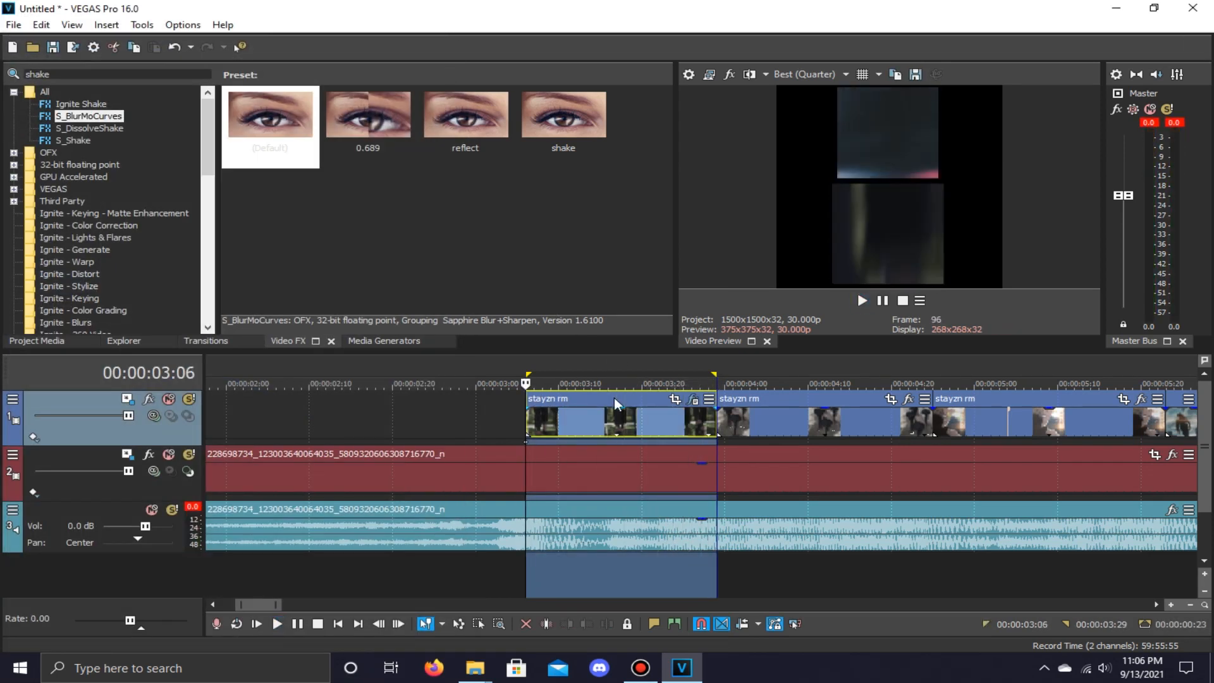
pyautogui.press('space')
pyautogui.press('space')
pyautogui.click(615, 400)
pyautogui.press('Left')
pyautogui.press('Left')
pyautogui.press('Left')
pyautogui.press('Left')
pyautogui.press('Left')
pyautogui.press('Left')
pyautogui.press('Left')
pyautogui.press('Left')
pyautogui.press('Left')
pyautogui.press('Left')
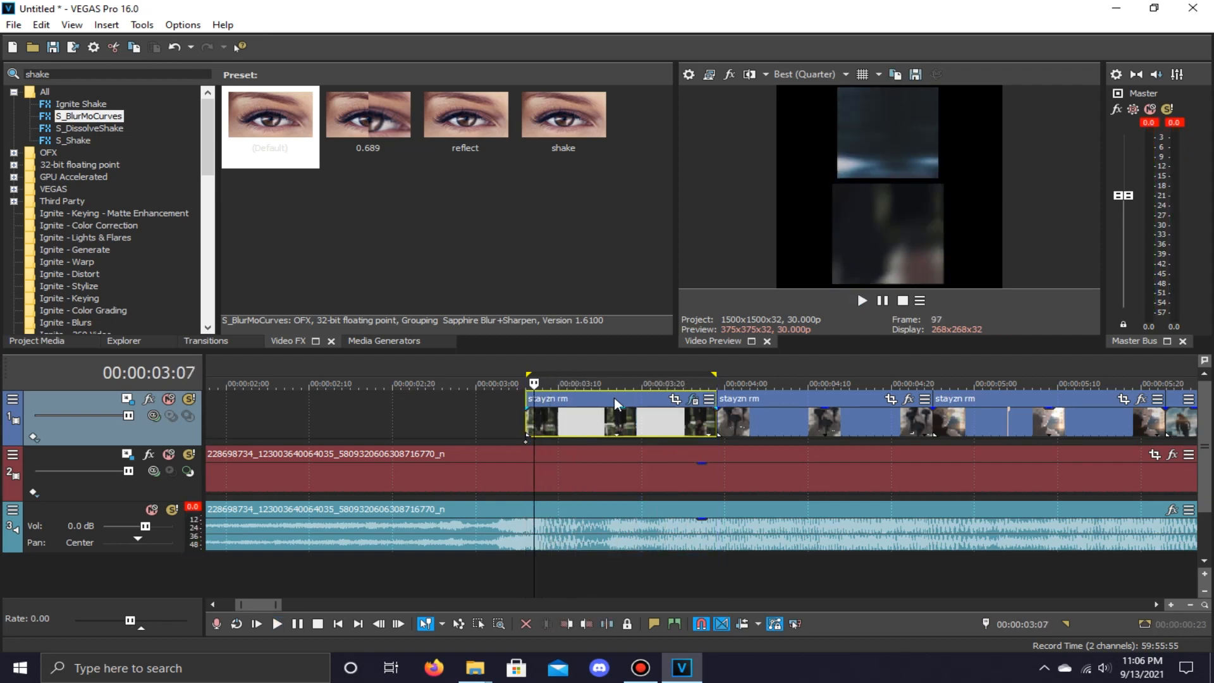
pyautogui.press('space')
pyautogui.press('space')
# Reopen the clip's effect curves, enlarge the graph, and flatten the Shift X curve by pulling both handles closer to the baseline.
pyautogui.click(694, 399)
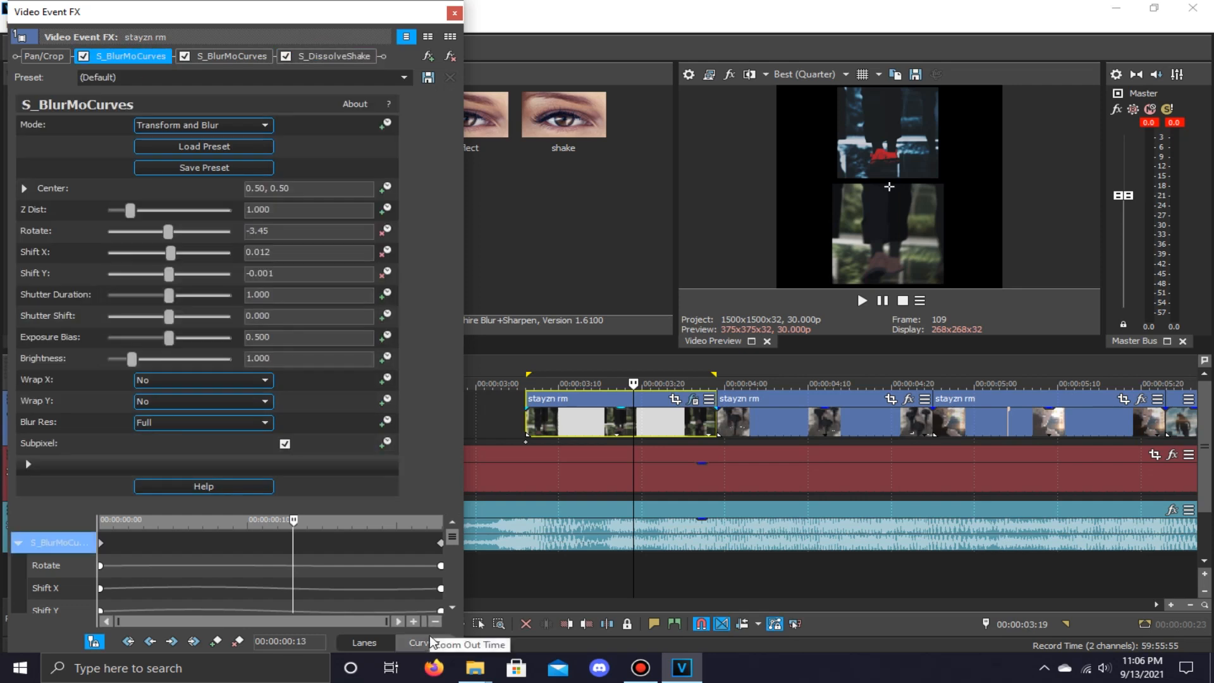
pyautogui.click(432, 641)
pyautogui.moveTo(203, 513); pyautogui.dragTo(203, 111)
pyautogui.click(63, 166)
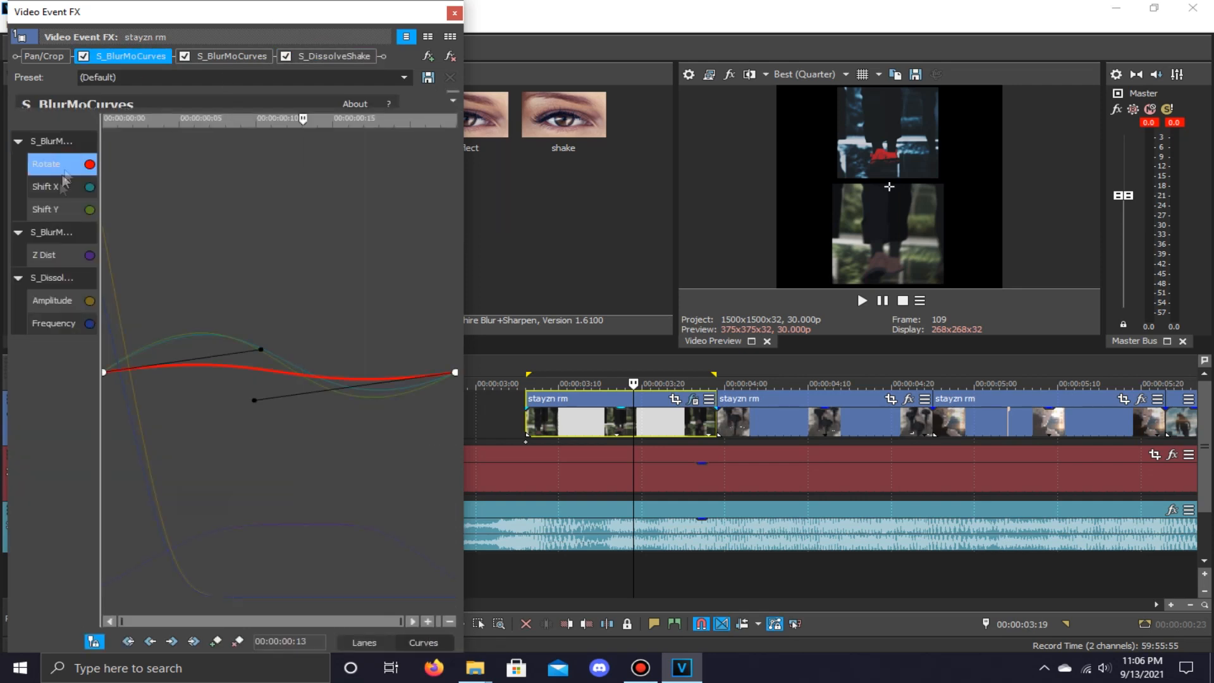
pyautogui.click(80, 190)
pyautogui.moveTo(265, 266); pyautogui.dragTo(271, 296)
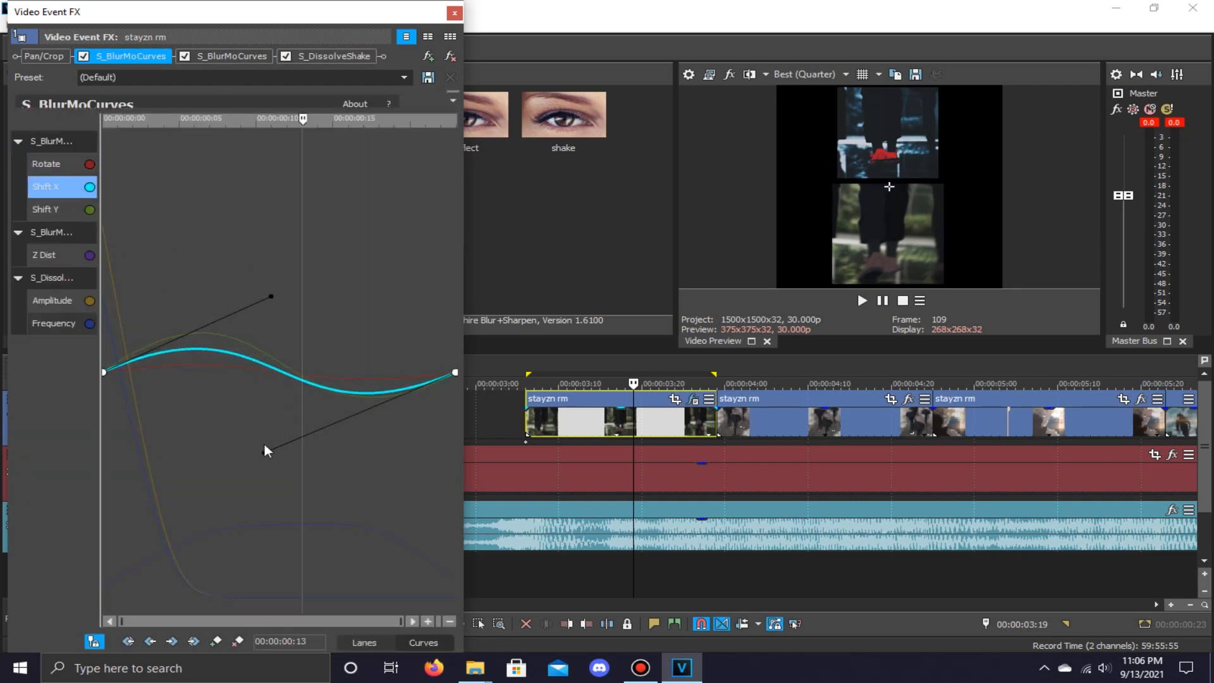
pyautogui.moveTo(264, 450); pyautogui.dragTo(270, 425)
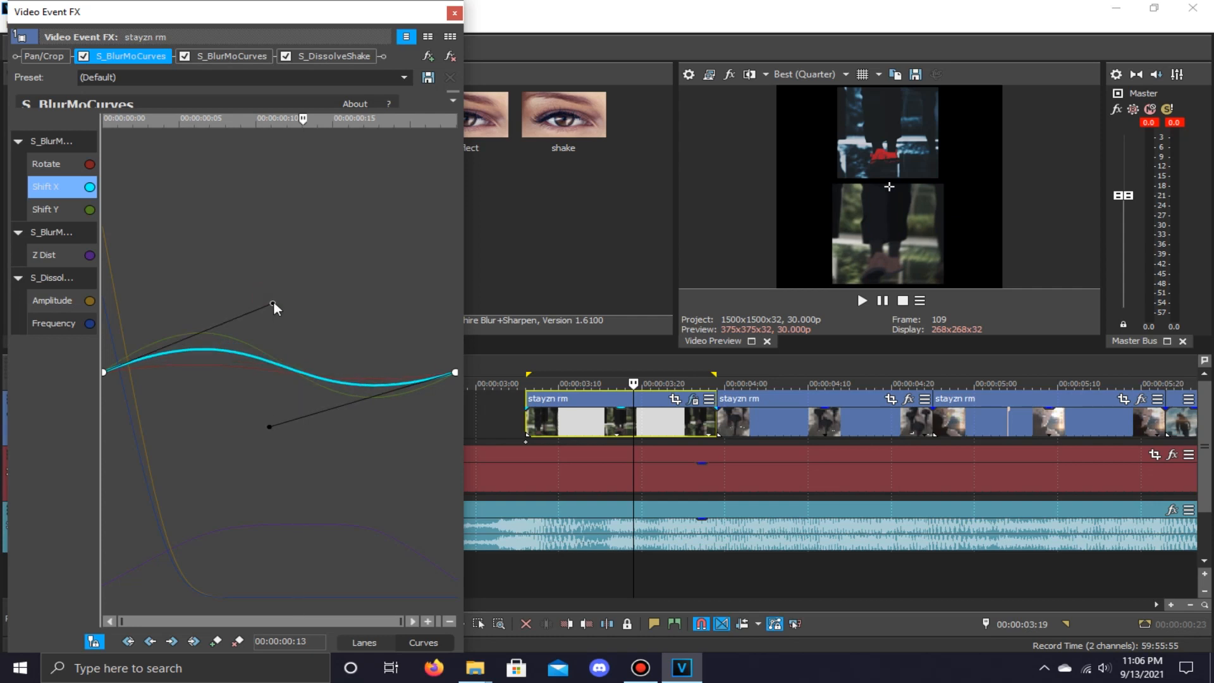
# Flatten the Shift Y curve by moving both handles toward the baseline and play the clip.
pyautogui.click(62, 209)
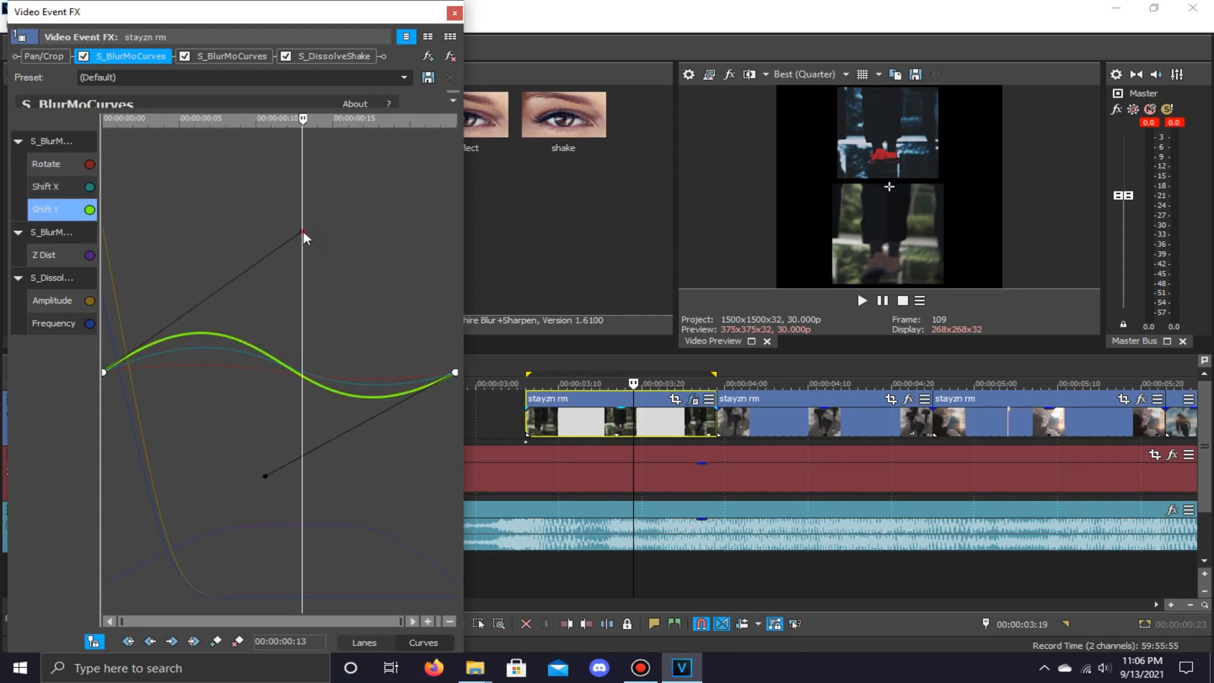
pyautogui.moveTo(302, 232); pyautogui.dragTo(309, 277)
pyautogui.moveTo(265, 475); pyautogui.dragTo(257, 436)
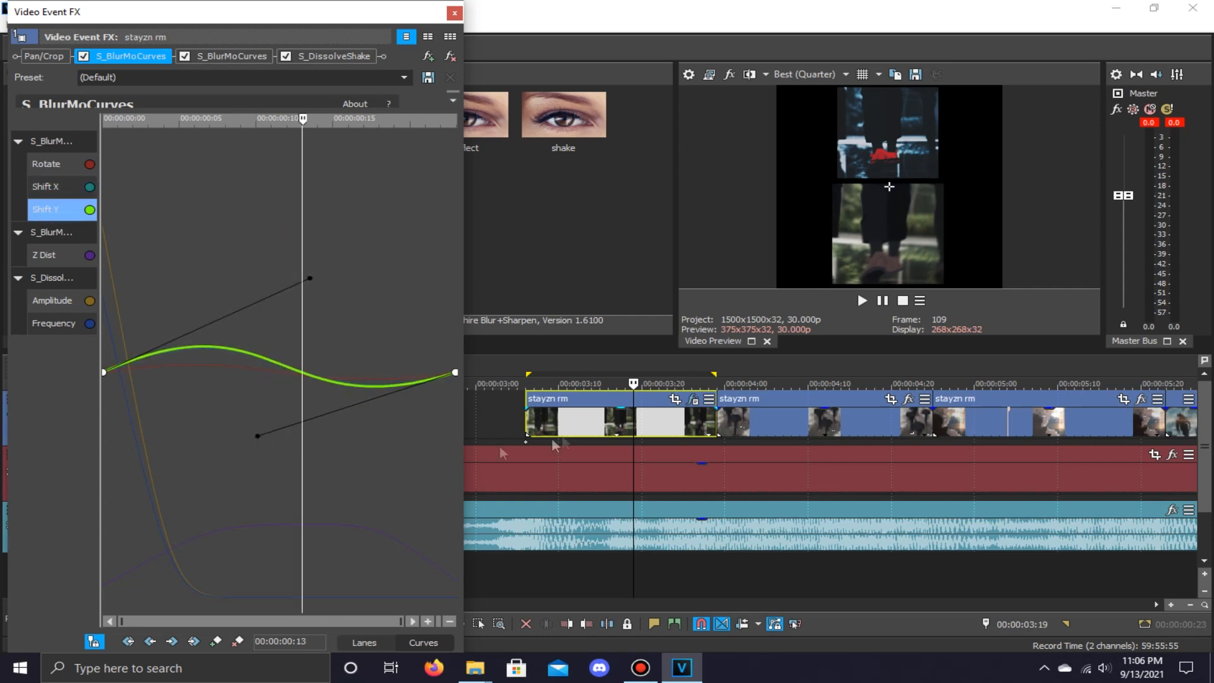
pyautogui.click(580, 364)
pyautogui.press('space')
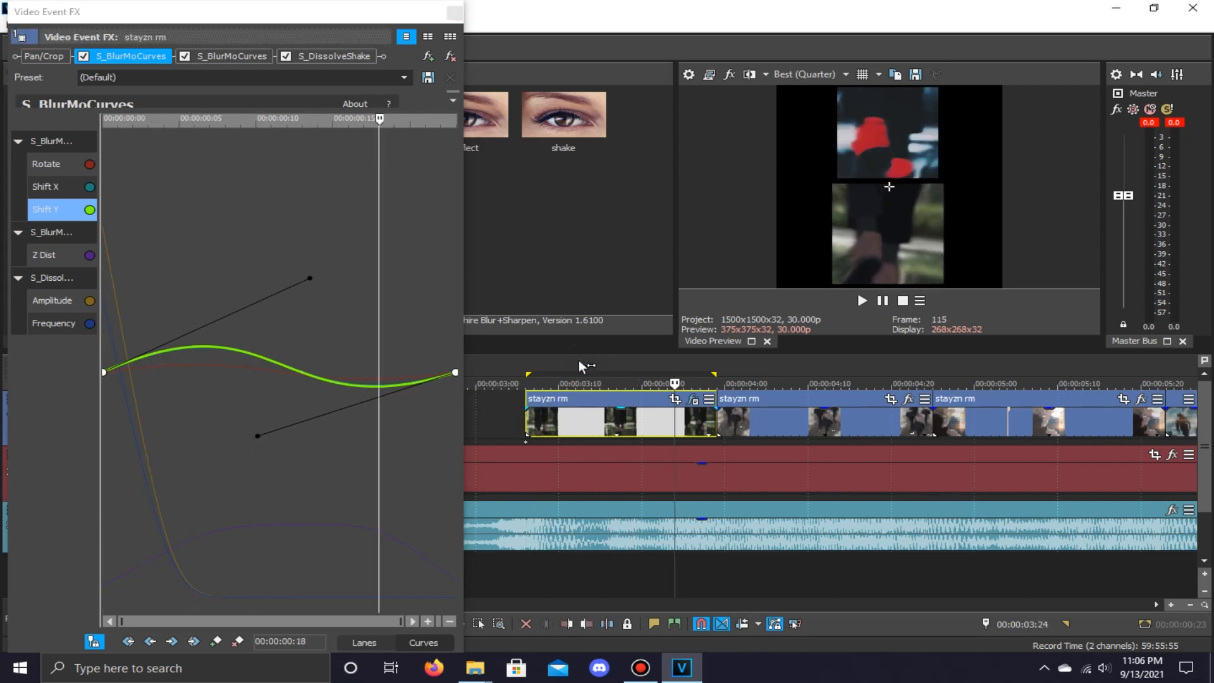
pyautogui.click(580, 364)
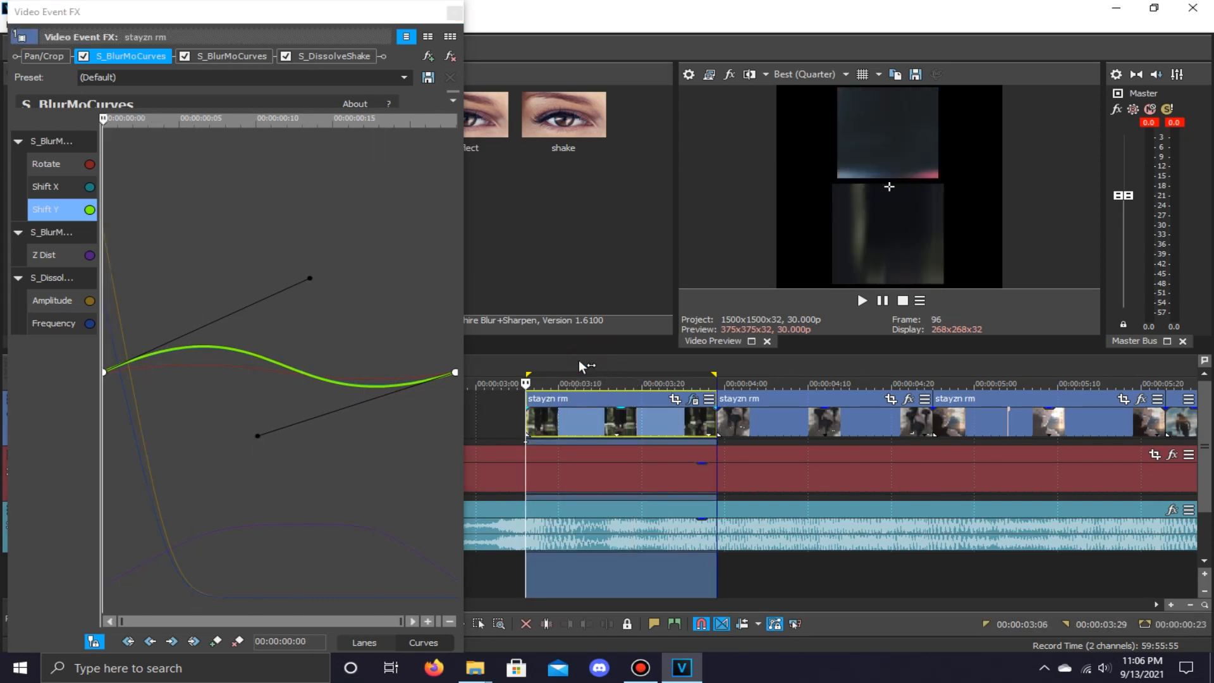
pyautogui.press('space')
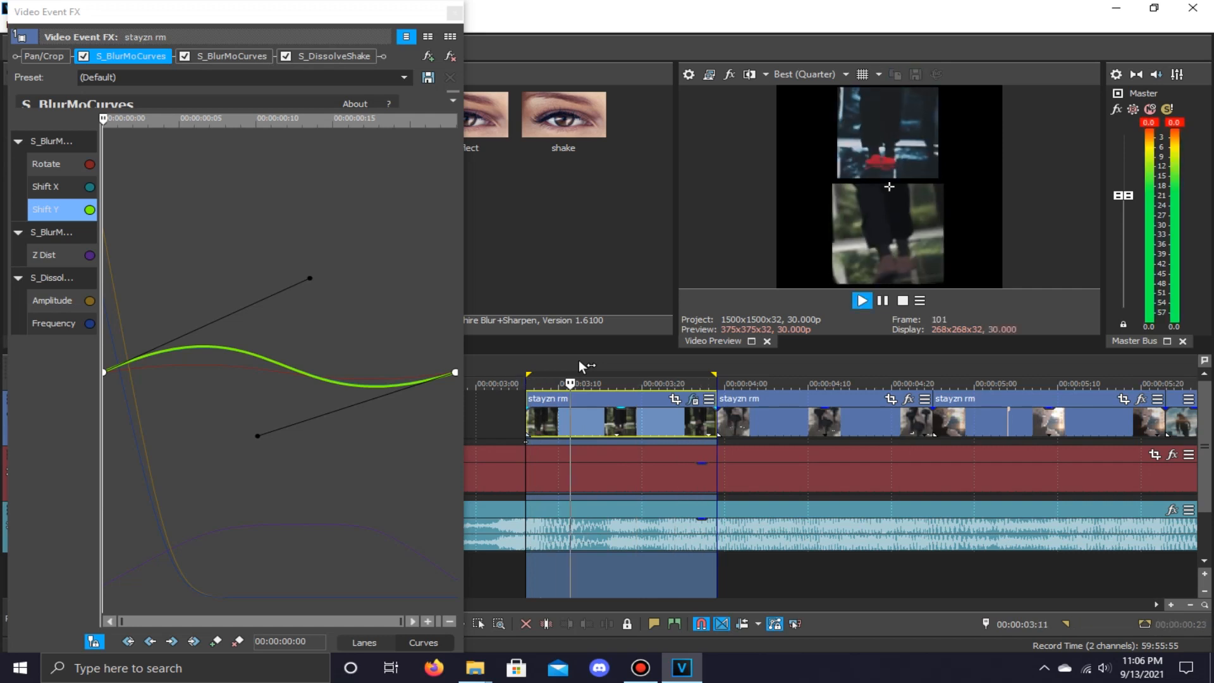
pyautogui.press('Return')
# Reduce both bends of the Shift X curve further and step through the frames to check the horizontal sway.
pyautogui.click(48, 187)
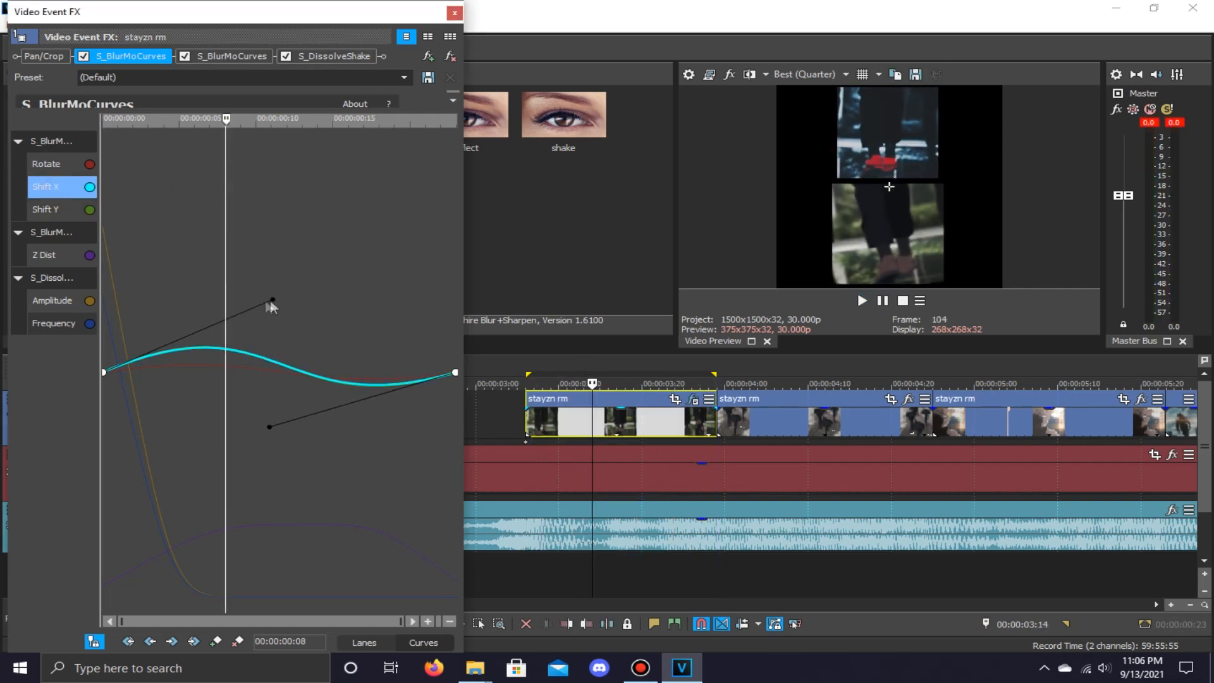
pyautogui.moveTo(271, 301); pyautogui.dragTo(279, 323)
pyautogui.click(268, 427)
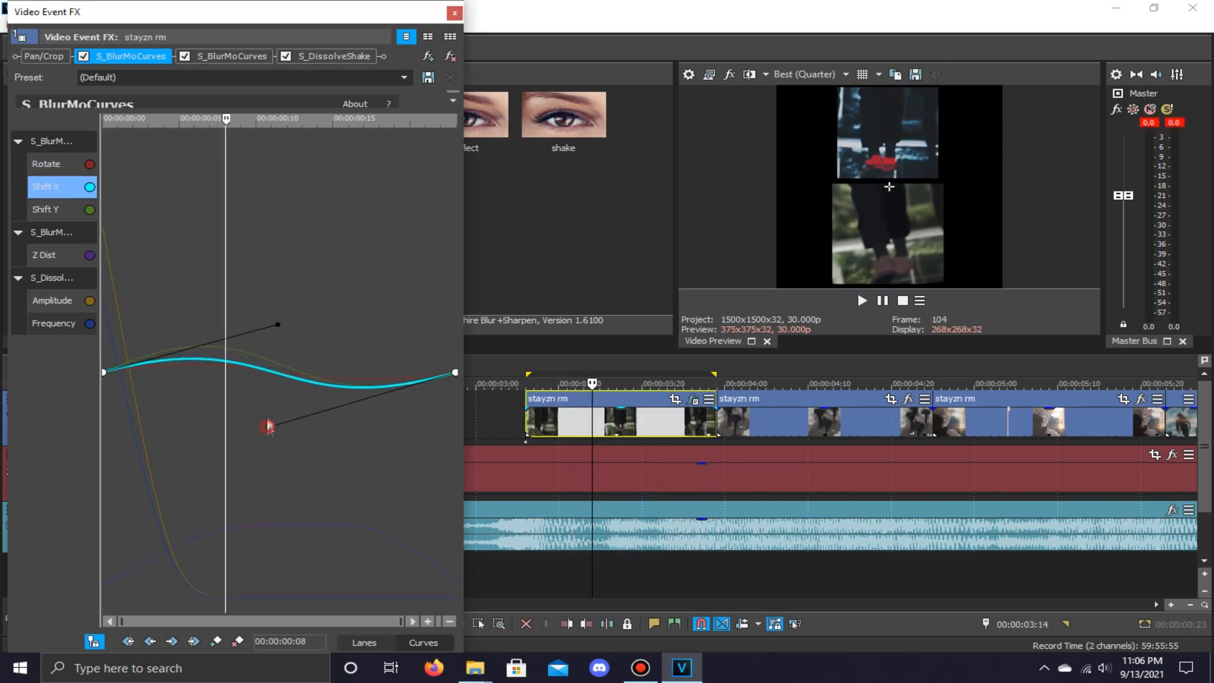
pyautogui.moveTo(268, 426); pyautogui.dragTo(266, 403)
pyautogui.click(578, 365)
pyautogui.press('Left')
pyautogui.press('Left')
pyautogui.press('Left')
pyautogui.press('Left')
pyautogui.press('Left')
pyautogui.press('Left')
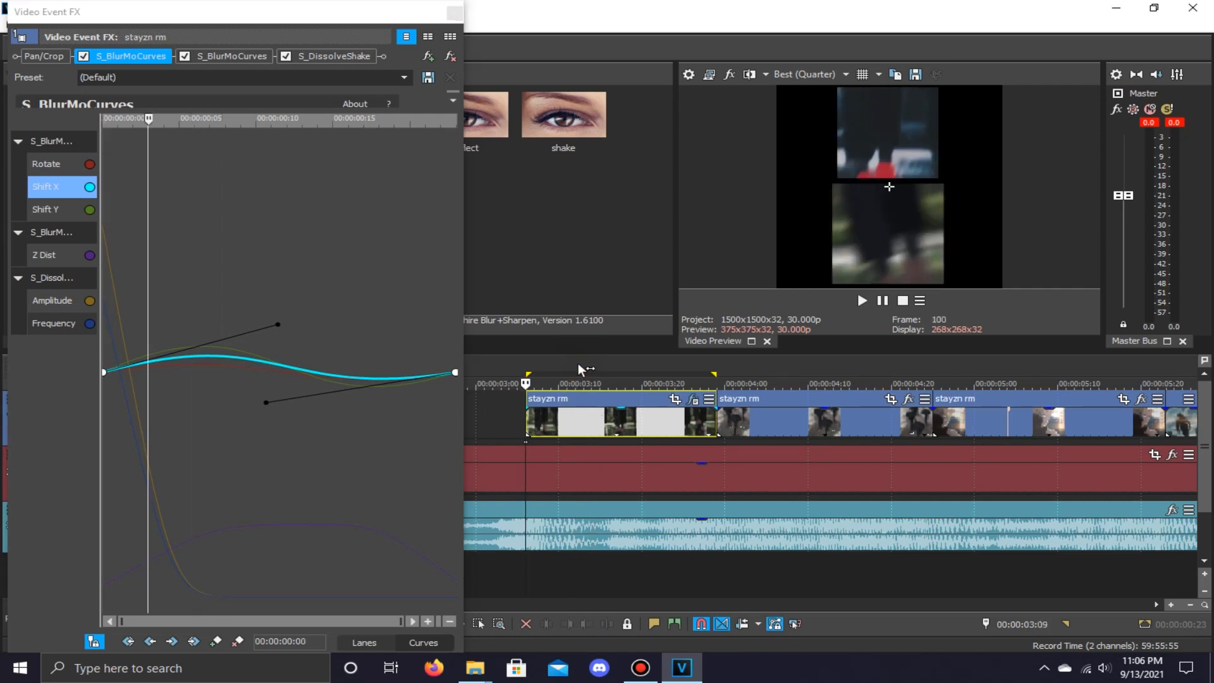
pyautogui.doubleClick(580, 366)
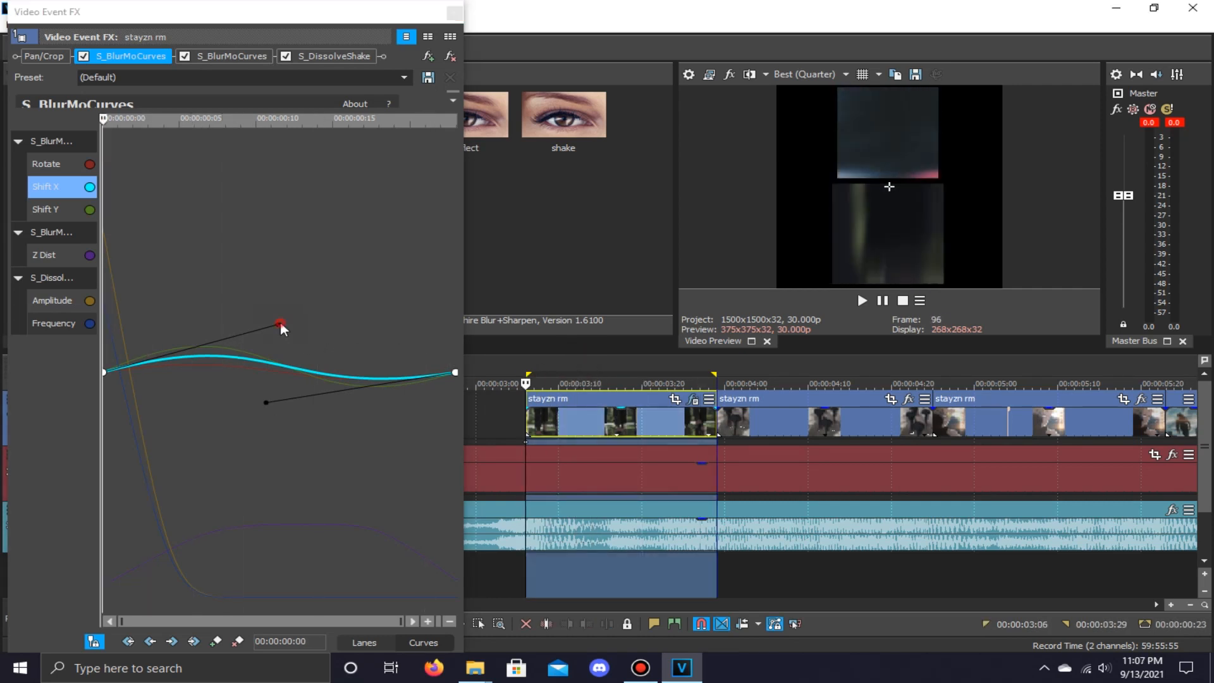
# Pull both Shift X handles still nearer to the baseline and recheck the clip's movement.
pyautogui.moveTo(280, 325); pyautogui.dragTo(279, 337)
pyautogui.moveTo(267, 402); pyautogui.dragTo(263, 387)
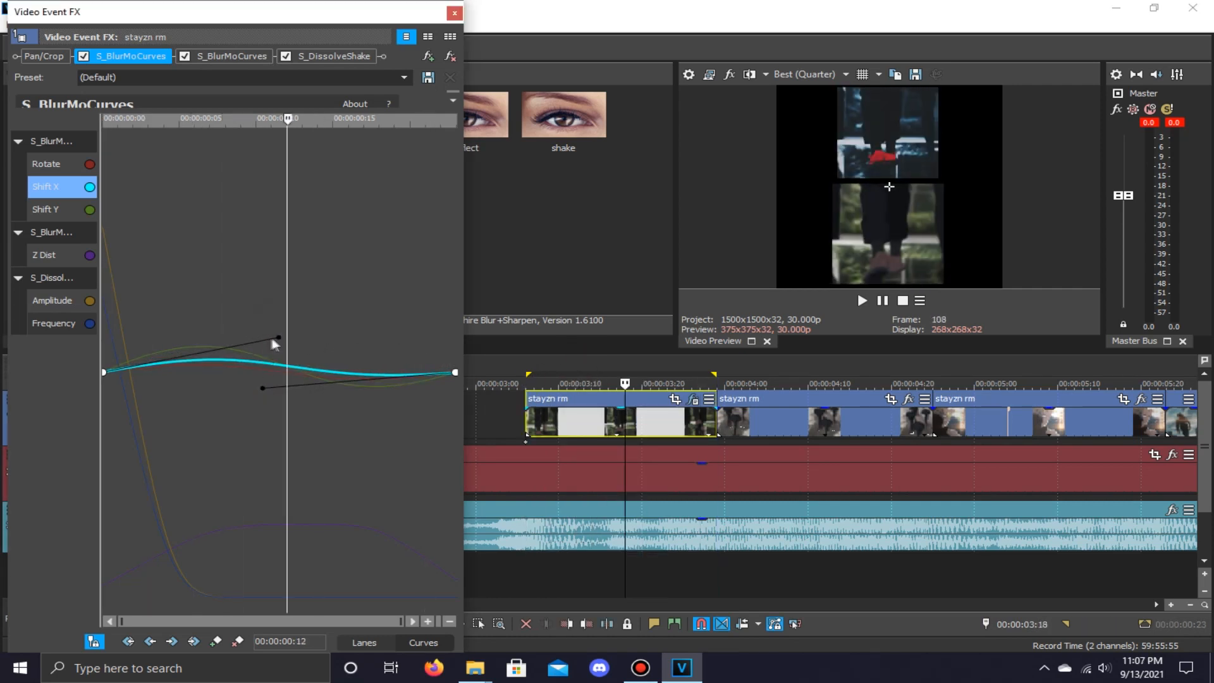
pyautogui.moveTo(279, 338); pyautogui.dragTo(278, 346)
pyautogui.click(595, 363)
pyautogui.press('Left')
pyautogui.press('Left')
pyautogui.press('Left')
pyautogui.press('Left')
pyautogui.press('Left')
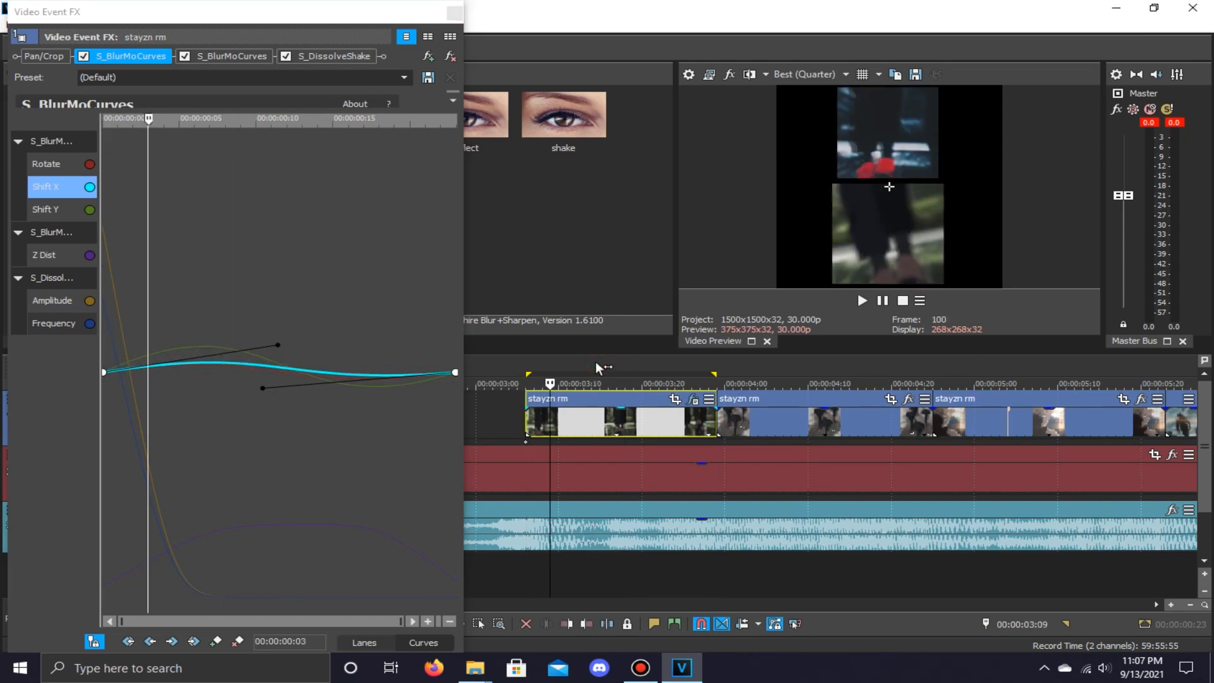
pyautogui.doubleClick(596, 362)
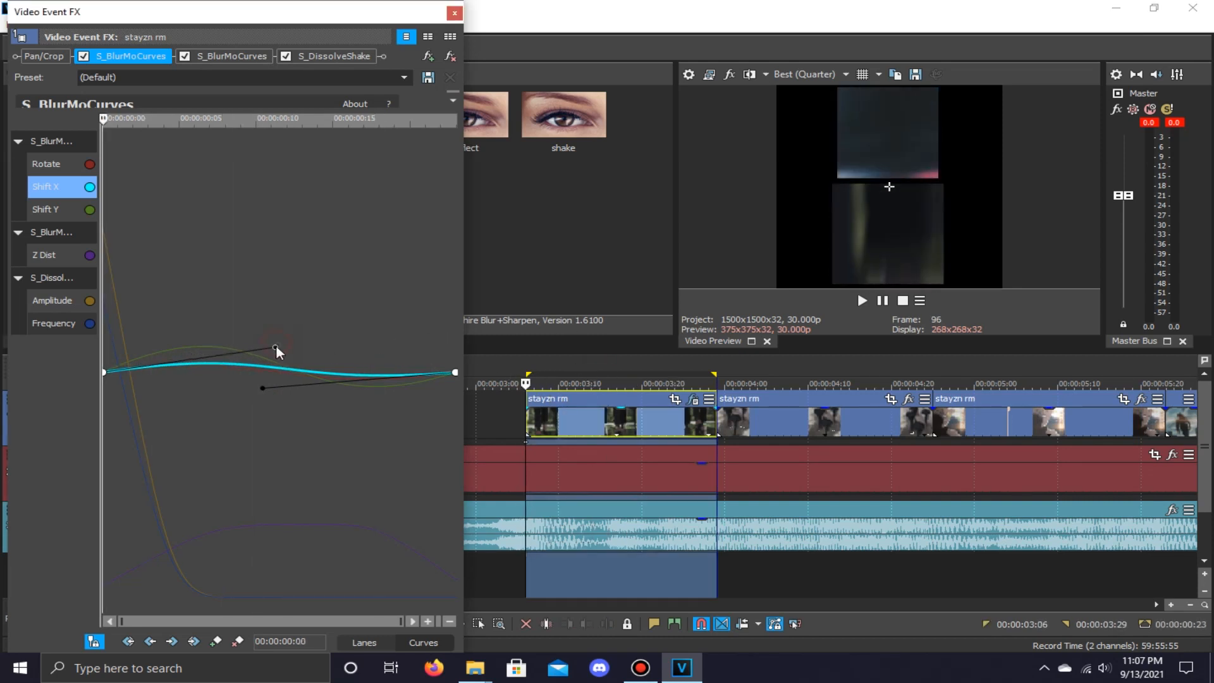
# Try an almost flat Shift X curve by moving its end and start handles close to the baseline, and preview the clip.
pyautogui.moveTo(263, 384); pyautogui.dragTo(262, 382)
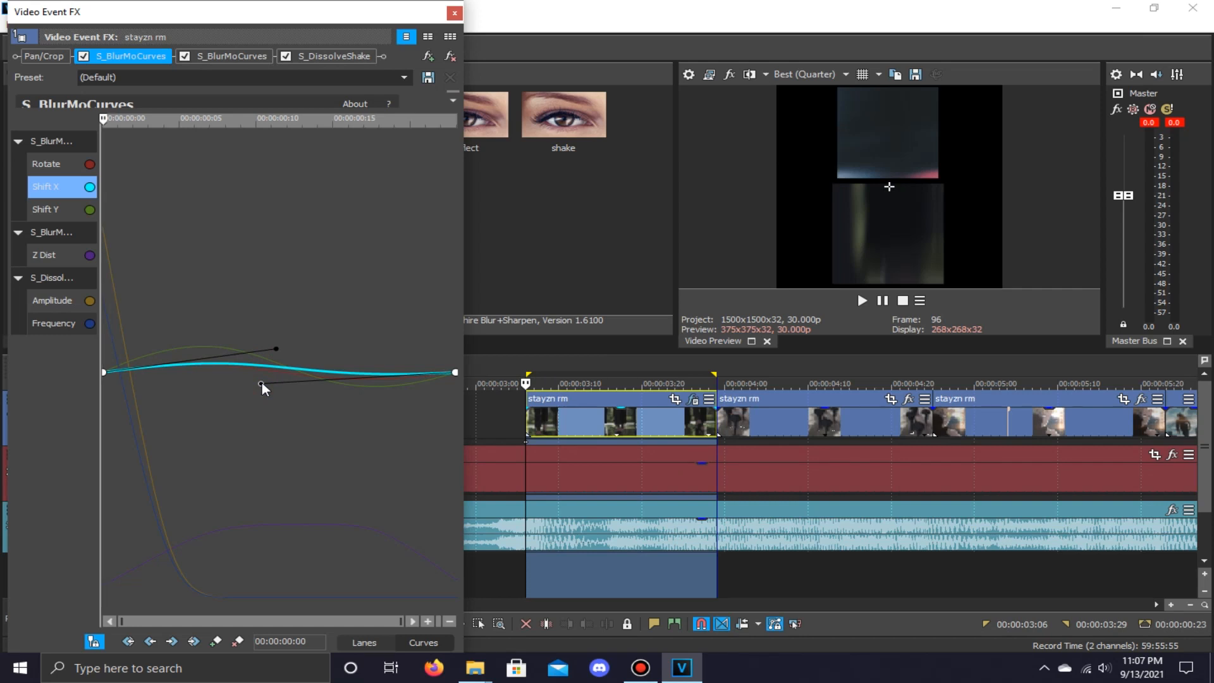
pyautogui.click(569, 360)
pyautogui.press('space')
pyautogui.press('space')
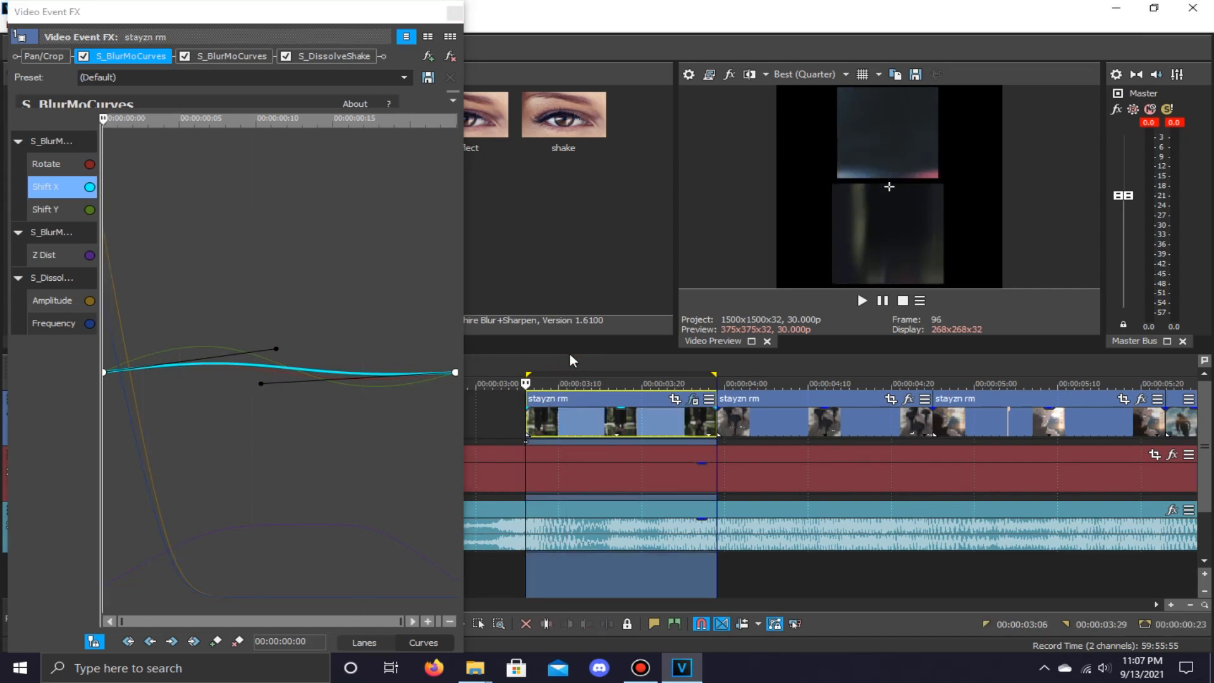
pyautogui.moveTo(276, 347); pyautogui.dragTo(268, 377)
pyautogui.click(605, 359)
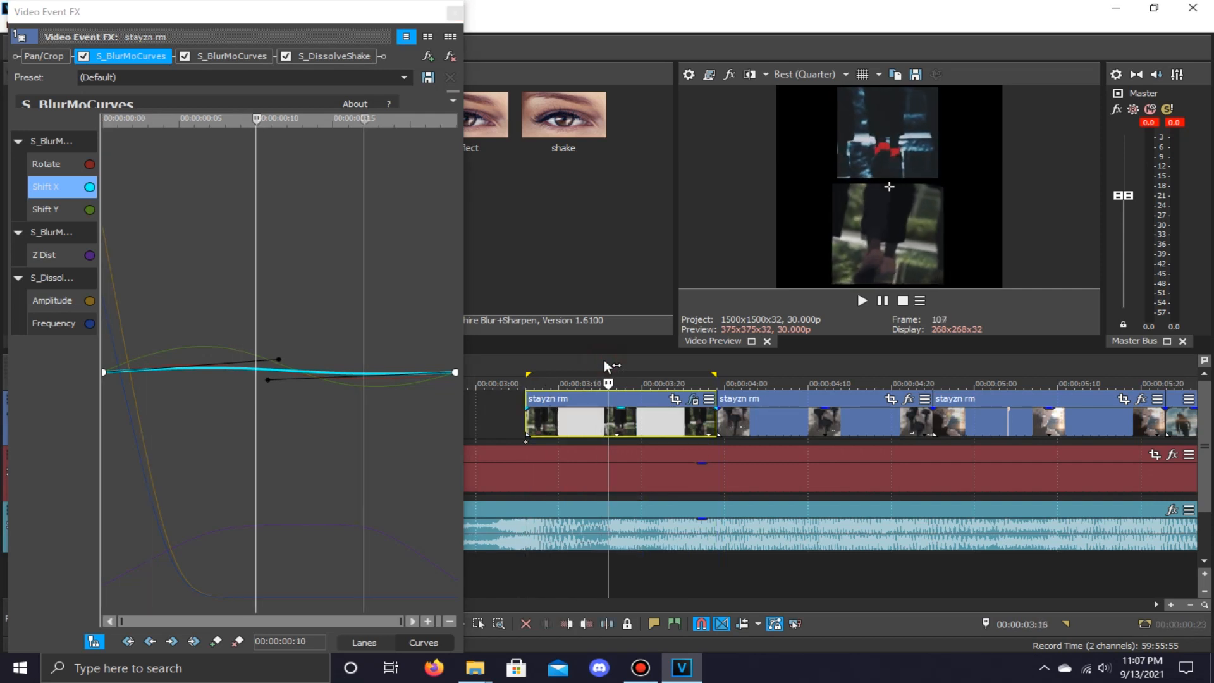
pyautogui.doubleClick(605, 359)
# Strengthen the Shift X curve again by raising the start handle and slightly lowering the end handle.
pyautogui.click(68, 166)
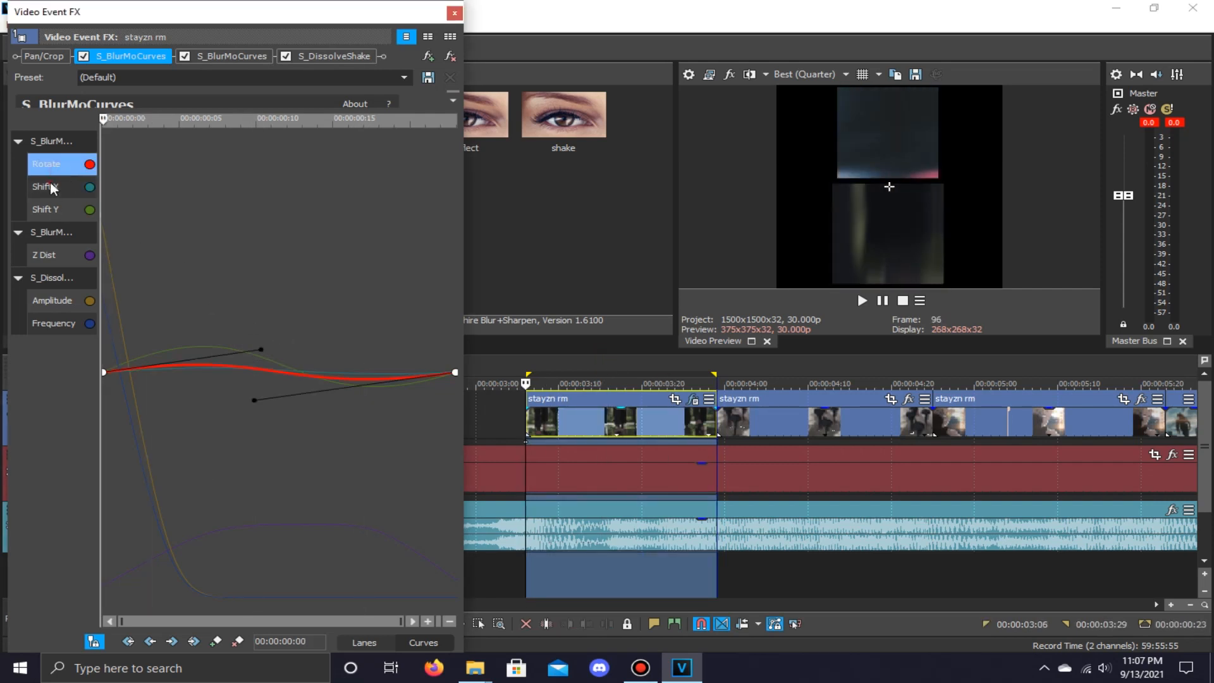
pyautogui.click(53, 188)
pyautogui.moveTo(279, 359); pyautogui.dragTo(282, 324)
pyautogui.moveTo(267, 382); pyautogui.dragTo(268, 393)
# Flatten both bends of the Rotate curve slightly and step forward and back through the frames to check the rotation.
pyautogui.click(62, 166)
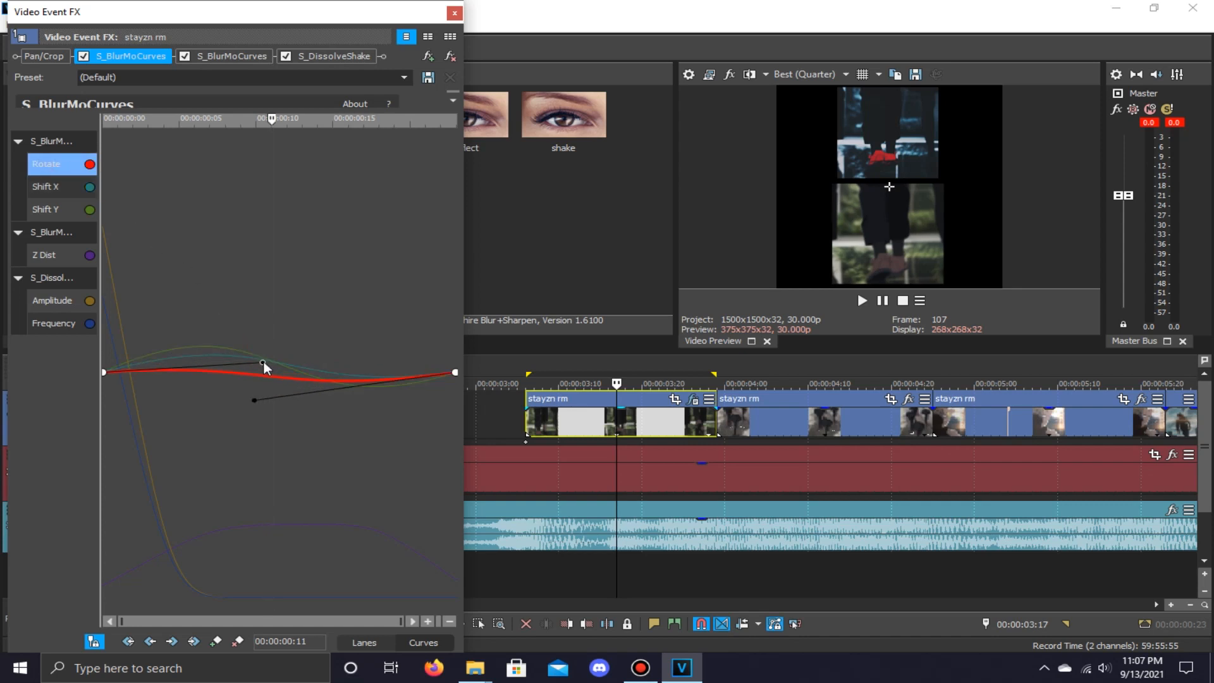
pyautogui.click(560, 365)
pyautogui.press('Right')
pyautogui.press('Right')
pyautogui.press('Right')
pyautogui.press('Right')
pyautogui.press('Right')
pyautogui.press('Right')
pyautogui.press('Right')
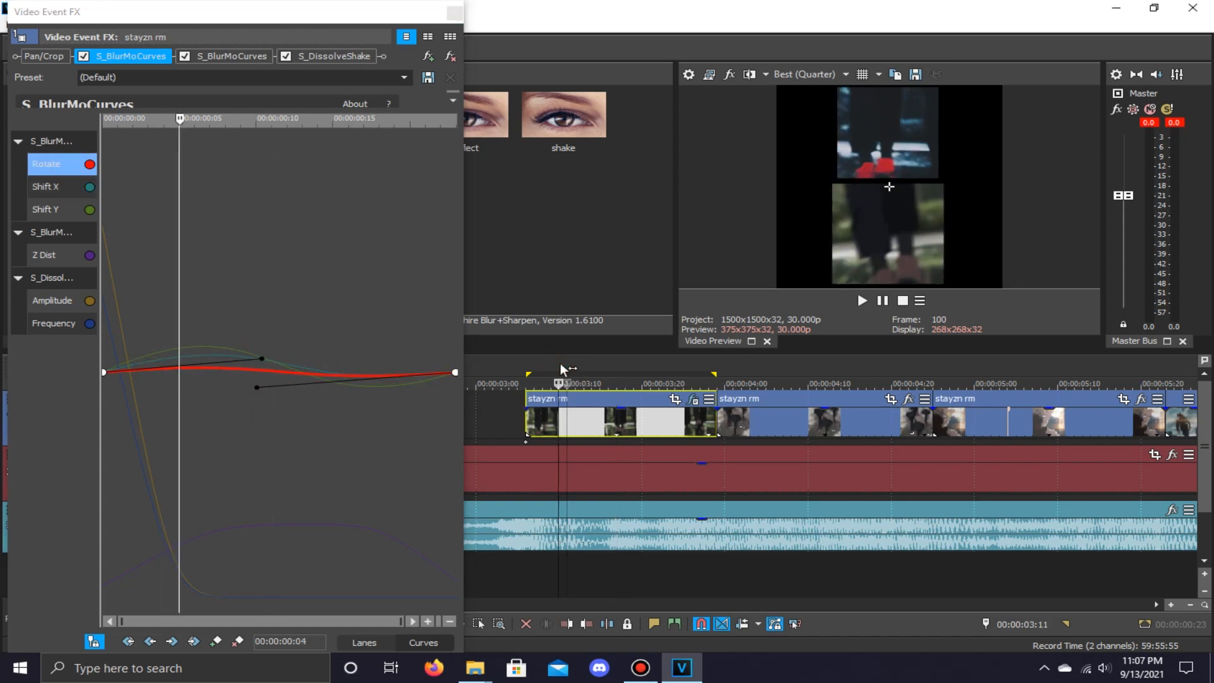
pyautogui.press('Left')
pyautogui.press('Left')
pyautogui.press('Left')
pyautogui.press('Left')
pyautogui.press('Left')
pyautogui.press('Left')
pyautogui.press('Left')
pyautogui.press('Left')
pyautogui.press('Left')
pyautogui.press('space')
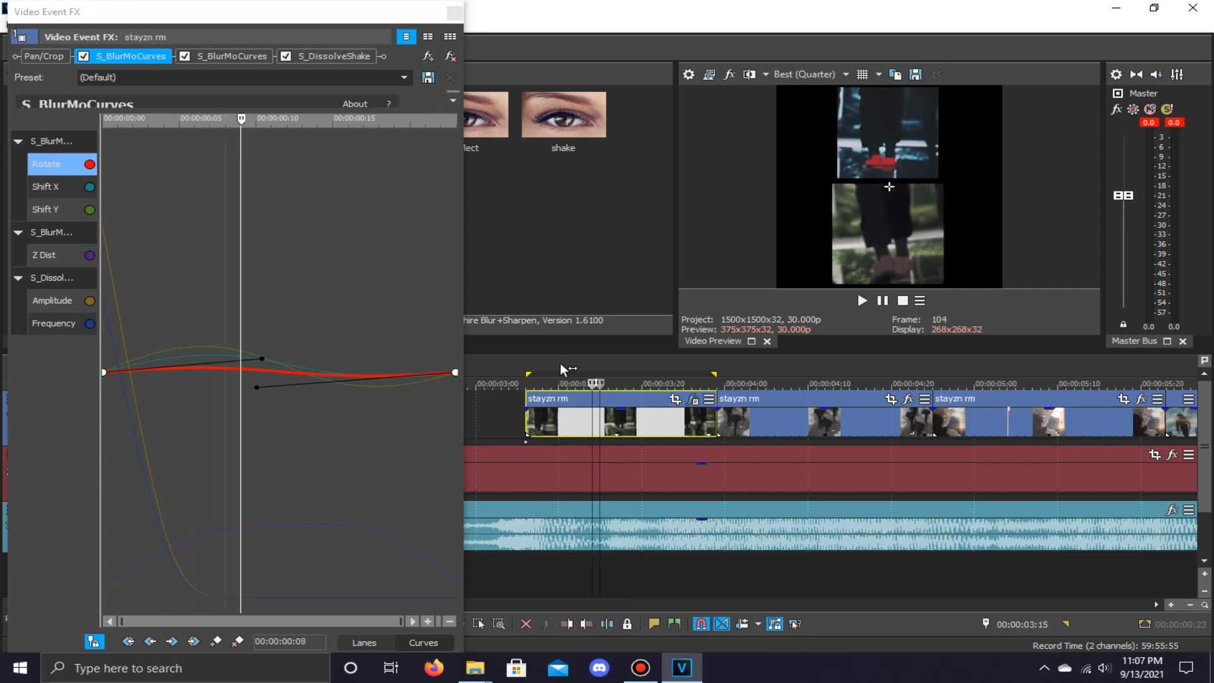
# Close the event effects, play the clip, extend the loop region to a length of 00:00:01:27, and play it across the following clips.
pyautogui.click(455, 13)
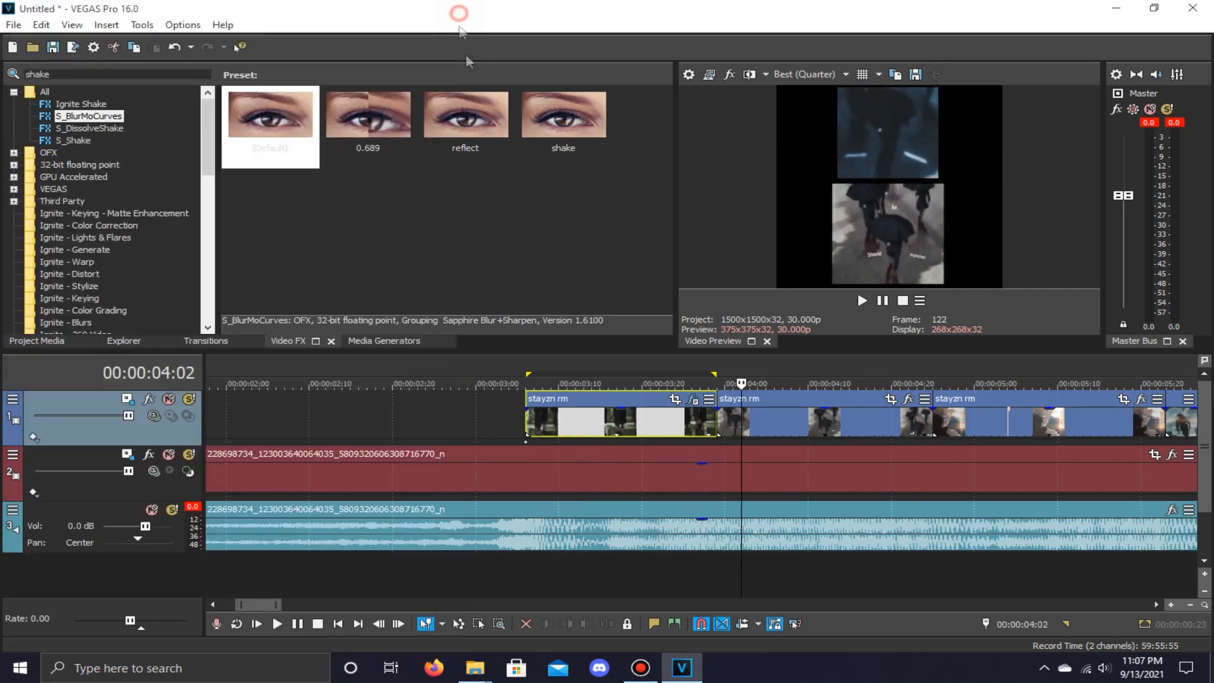
pyautogui.doubleClick(600, 365)
pyautogui.press('space')
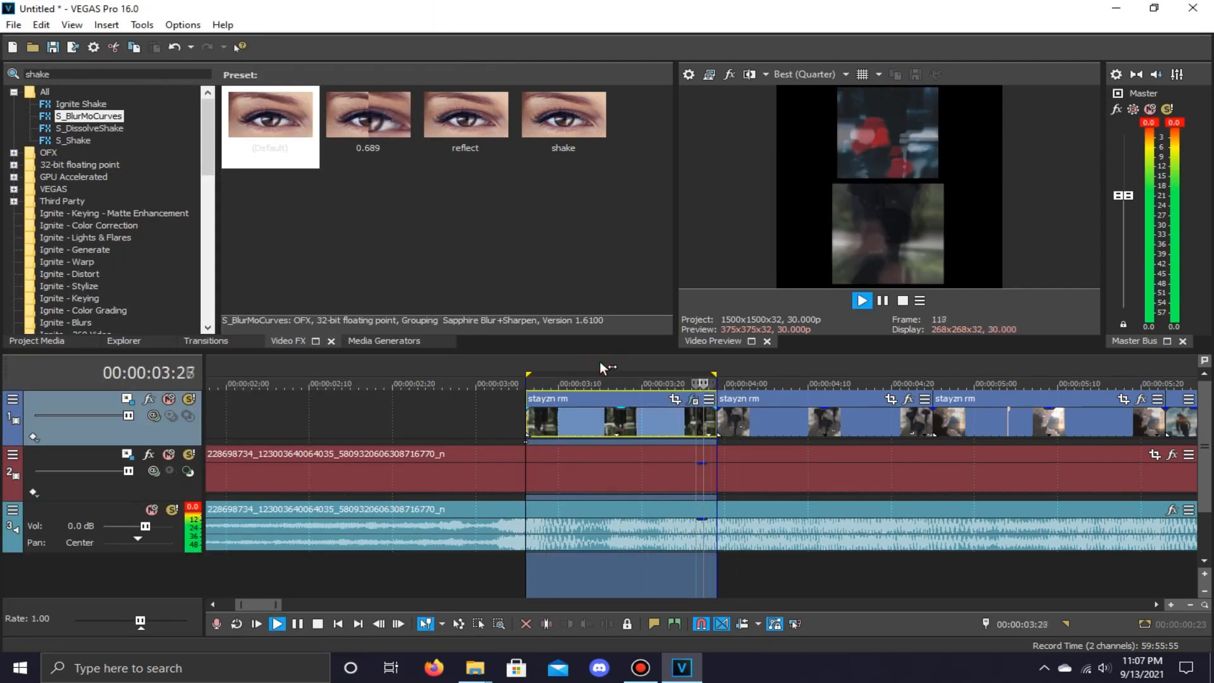
pyautogui.press('space')
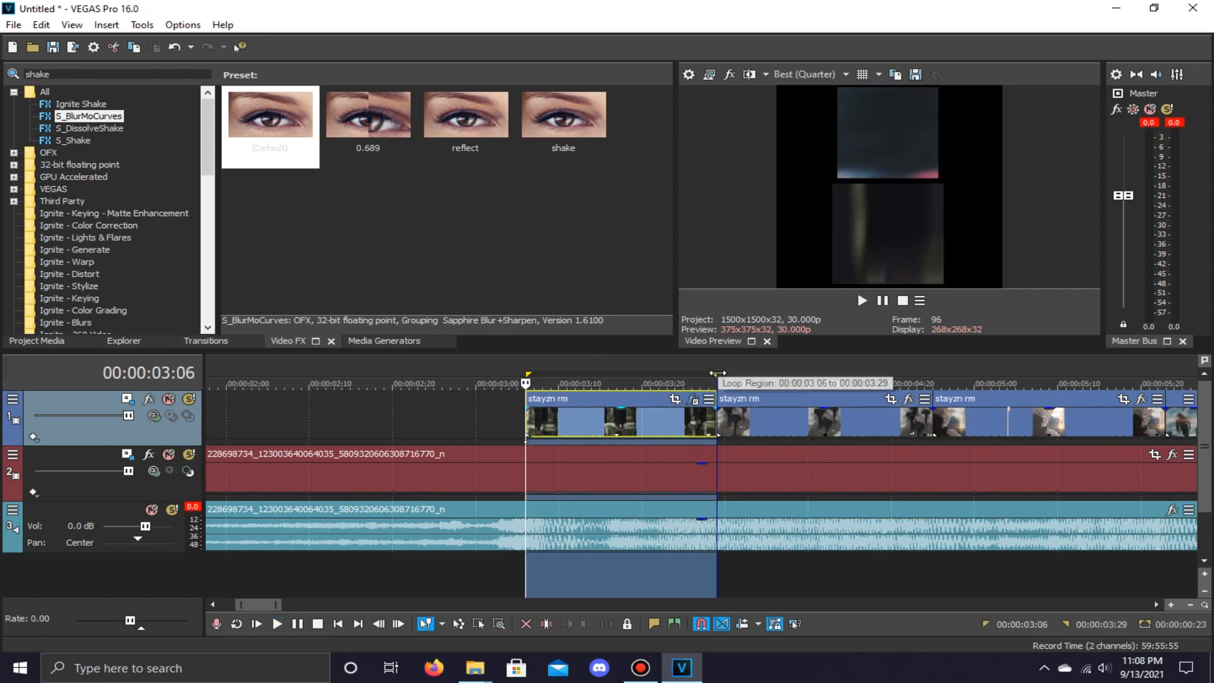
pyautogui.press('space')
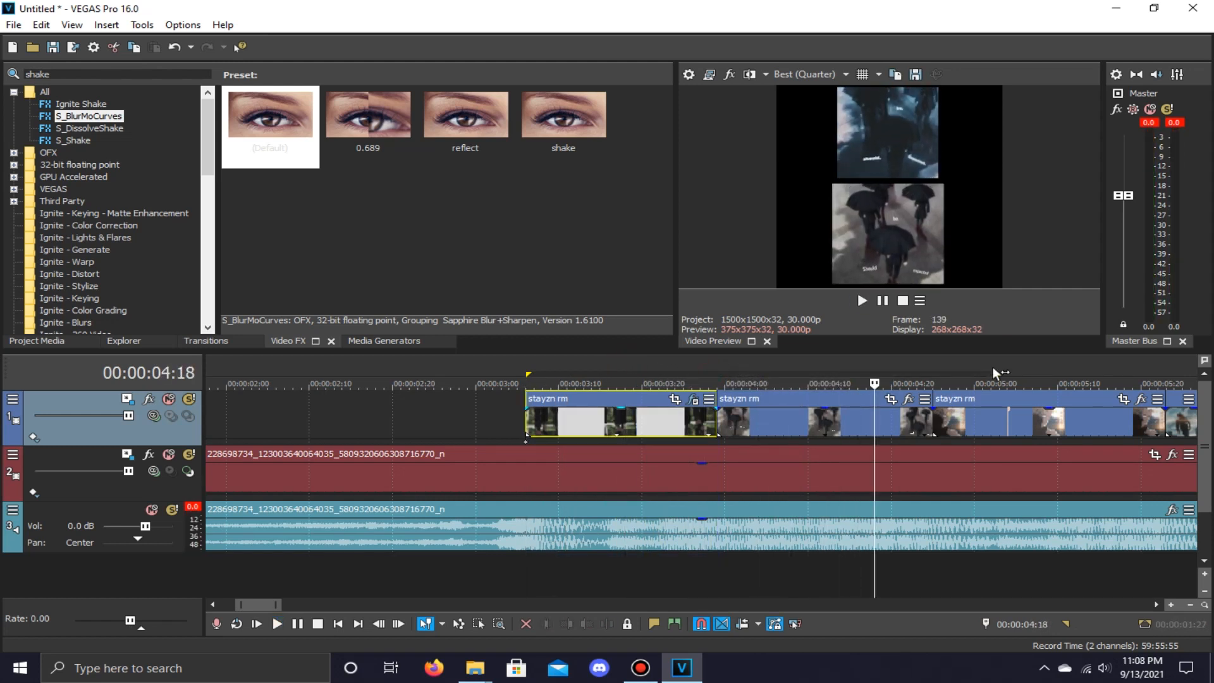
pyautogui.press('space')
pyautogui.press('space')
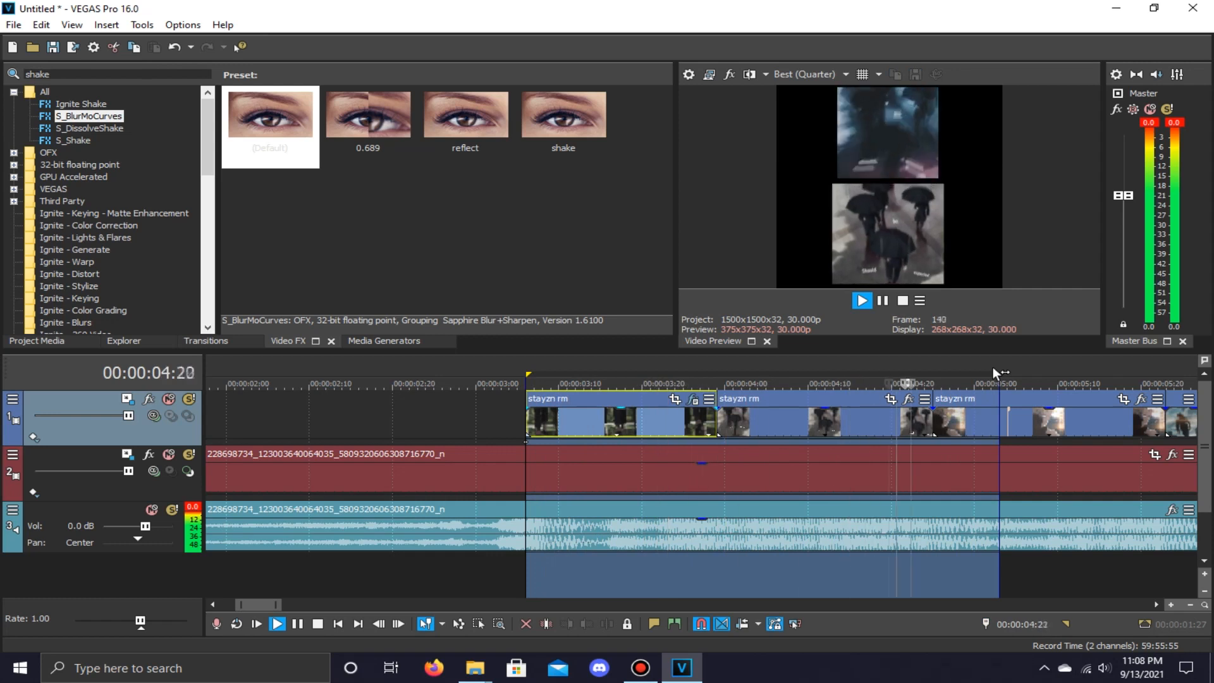
# Pause playback, step back through the frames of the first stayzn rm clip, and replay into the second clip.
pyautogui.press('Return')
pyautogui.press('Left')
pyautogui.press('Left')
pyautogui.press('Left')
pyautogui.press('Left')
pyautogui.press('Left')
pyautogui.press('Left')
pyautogui.press('Left')
pyautogui.press('Left')
pyautogui.press('Left')
pyautogui.press('Left')
pyautogui.press('Left')
pyautogui.press('Left')
pyautogui.press('Left')
pyautogui.press('Left')
pyautogui.press('Left')
pyautogui.press('Left')
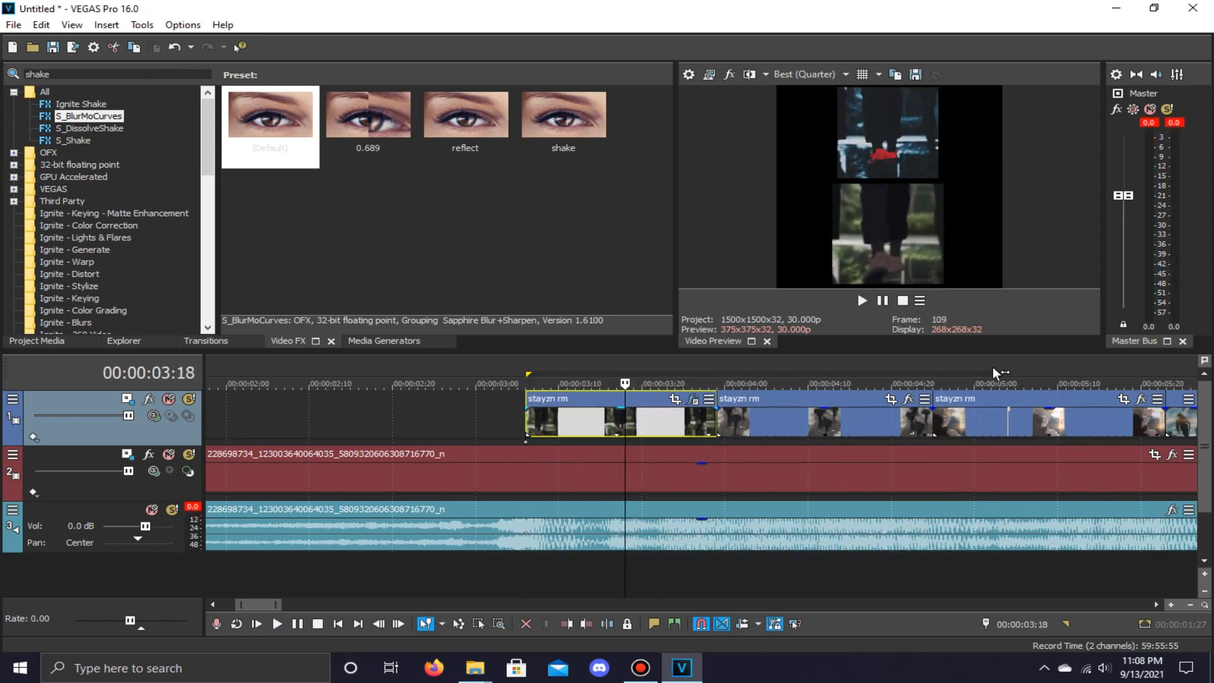
pyautogui.press('space')
pyautogui.press('Return')
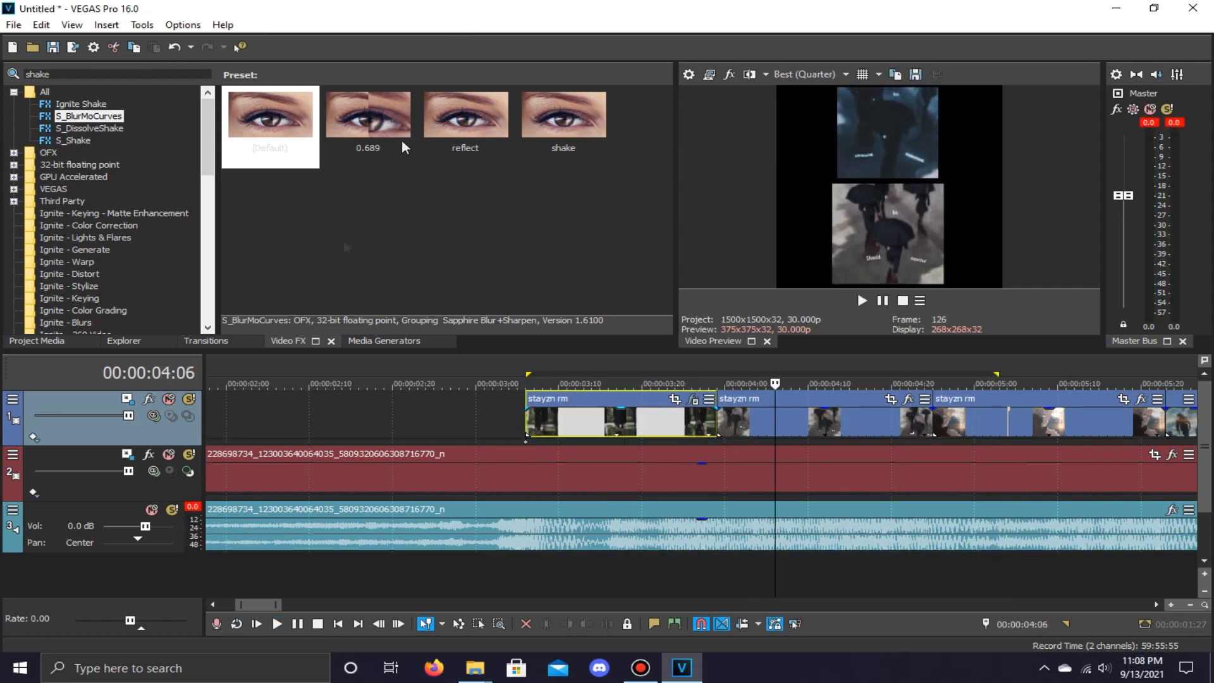
# Copy the first stayzn rm clip and paste its event attributes onto the second clip.
pyautogui.rightClick(653, 417)
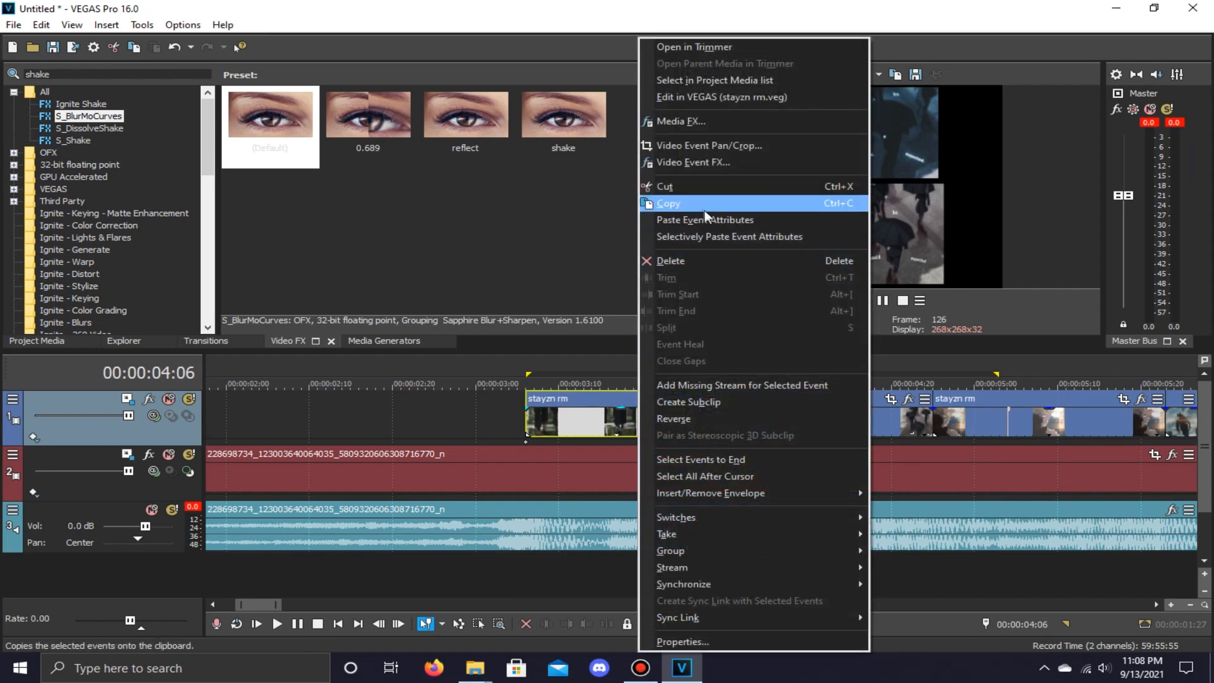
pyautogui.click(702, 203)
pyautogui.rightClick(790, 420)
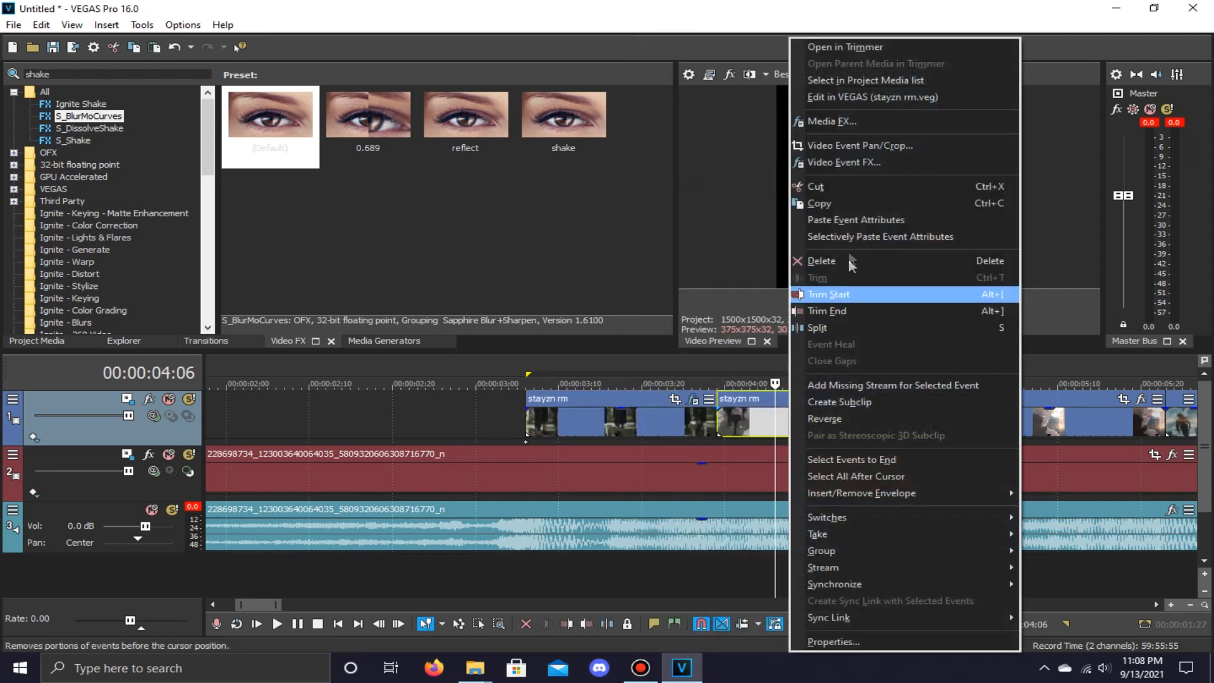
pyautogui.click(854, 221)
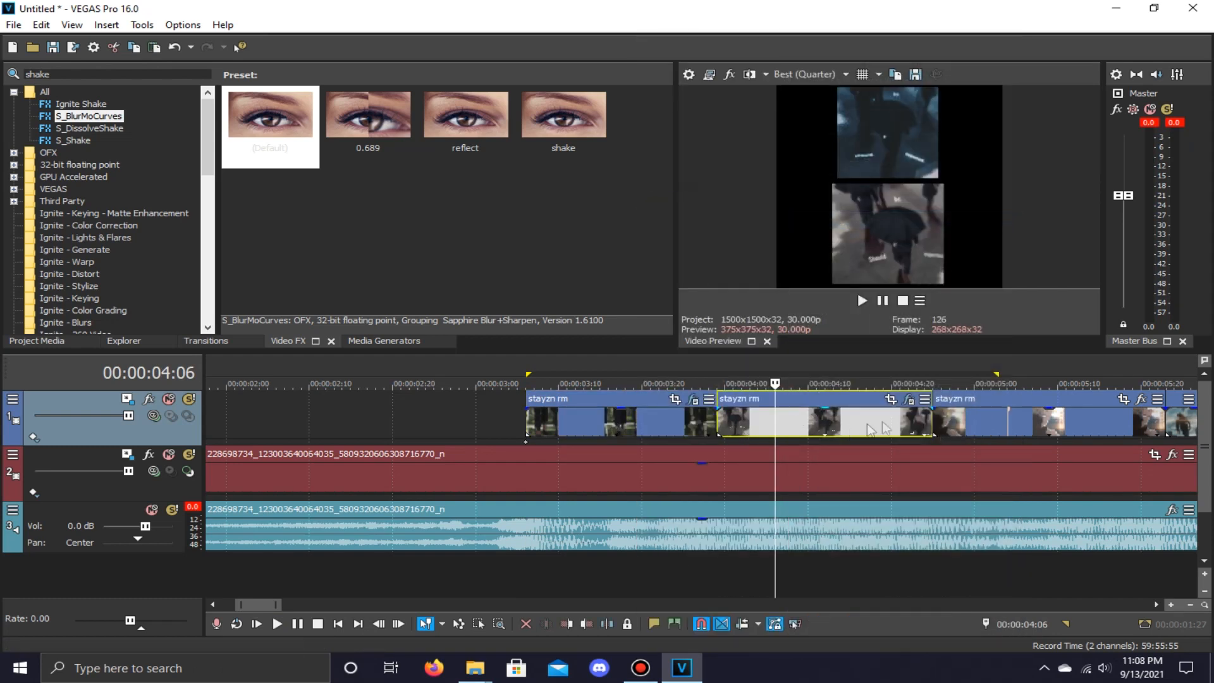
# Remove the second clip's extra S_BlurMoCurves, stretch the sway keyframes to the clip's end, and move S_DissolveShake's last keyframe to 00:00:00:10.
pyautogui.click(908, 400)
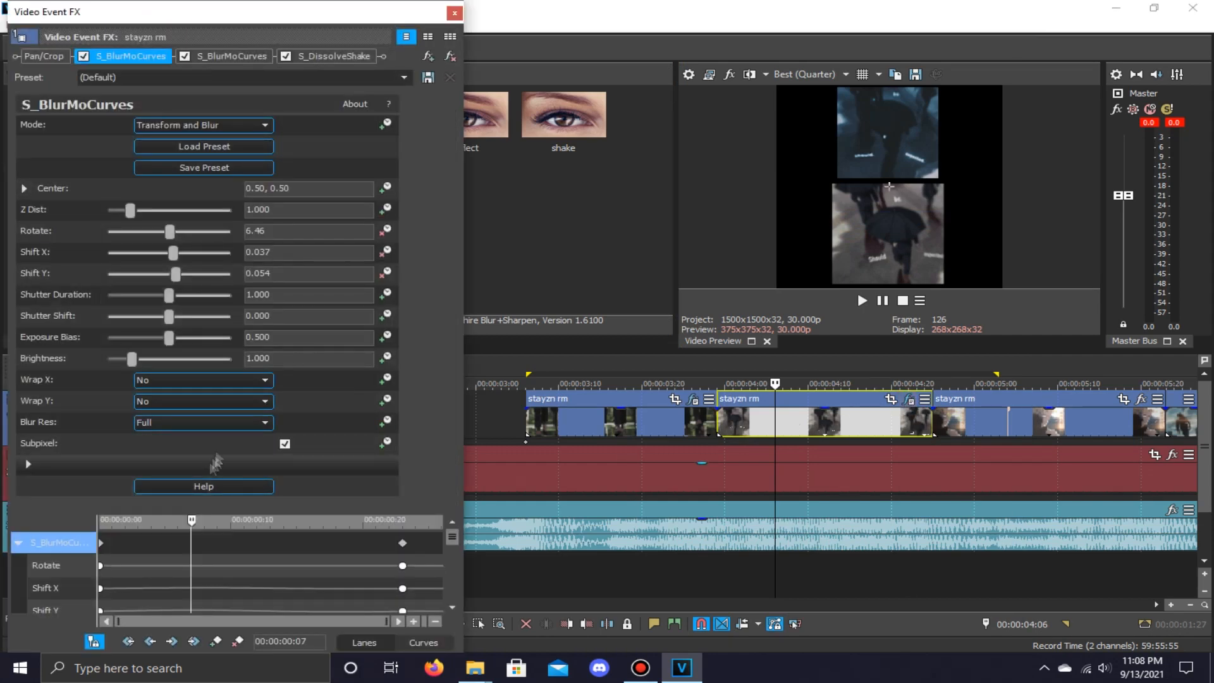
pyautogui.click(450, 55)
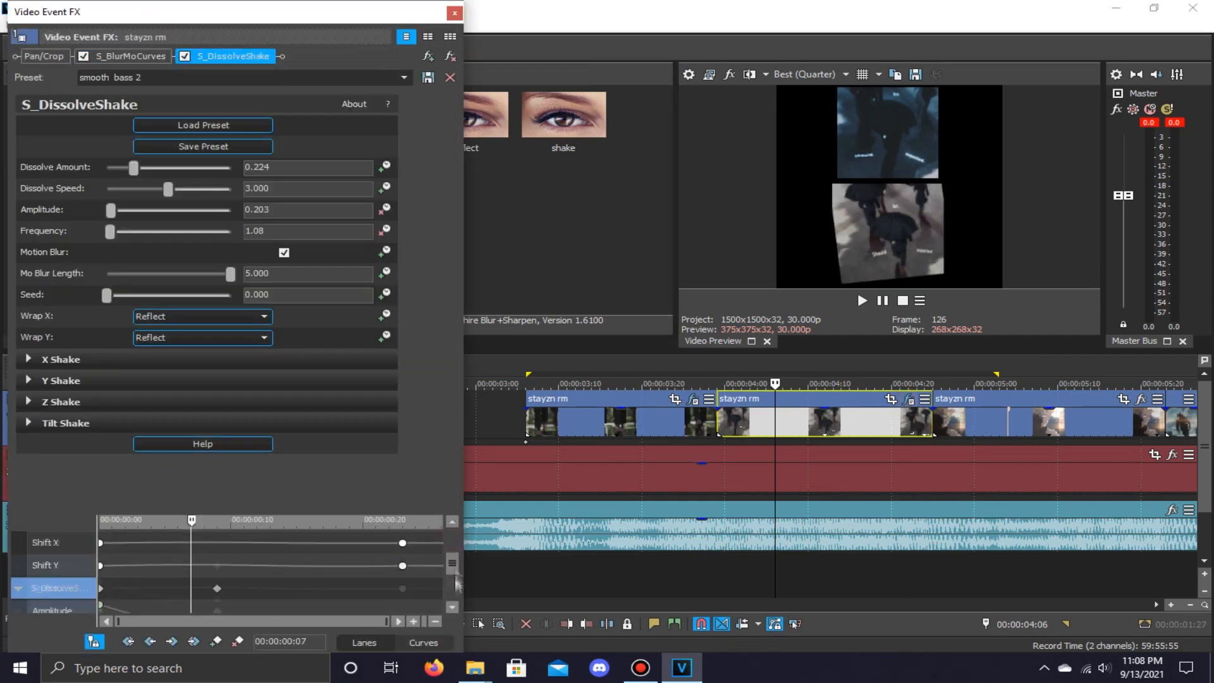
pyautogui.moveTo(405, 546); pyautogui.dragTo(445, 547)
pyautogui.scroll(-3, 405, 557)
pyautogui.moveTo(218, 544); pyautogui.dragTo(233, 547)
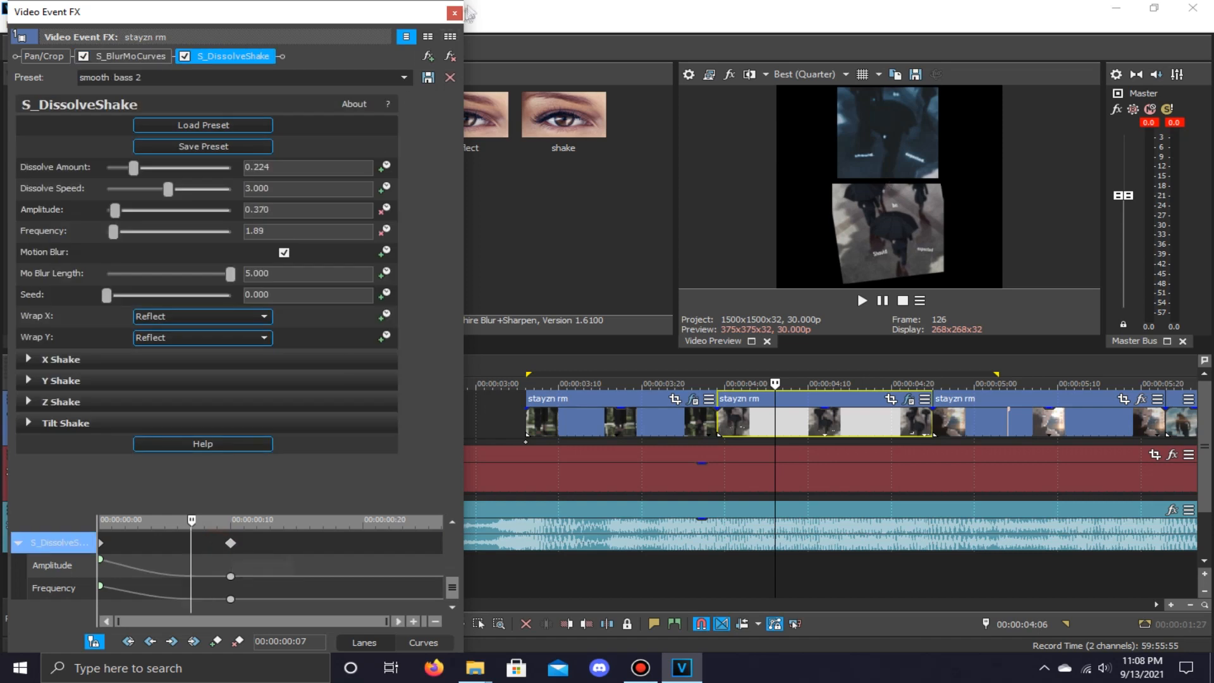
# Add S_BlurMoCurves with the reflect preset between the second clip's two effects, and disable the other effects while checking the opening frames.
pyautogui.click(454, 13)
pyautogui.doubleClick(481, 132)
pyautogui.moveTo(202, 70); pyautogui.dragTo(204, 70)
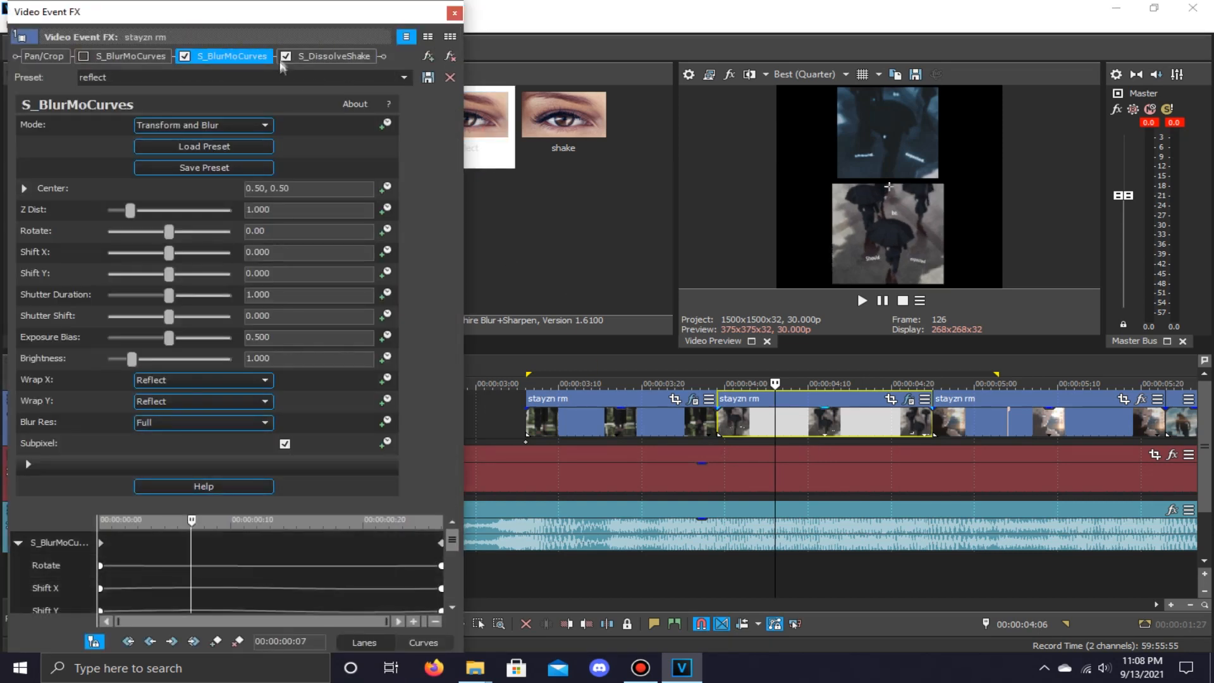
pyautogui.click(722, 422)
pyautogui.press('Right')
pyautogui.press('Right')
pyautogui.press('Right')
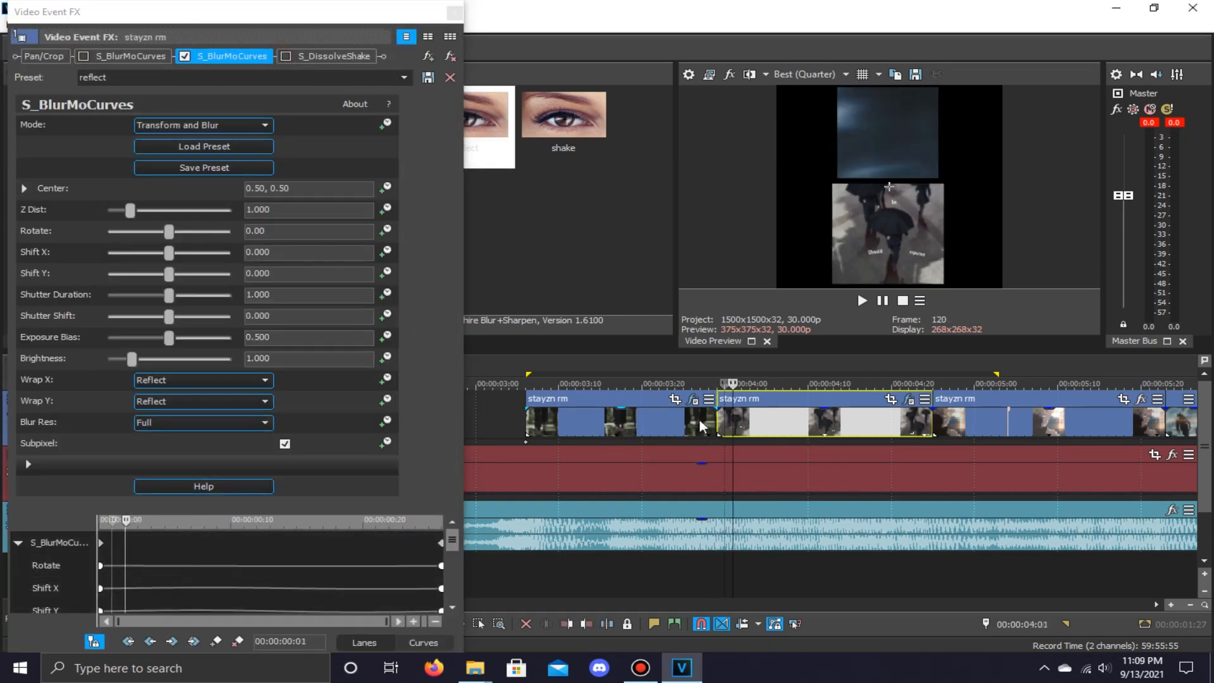
# Animate Z Dist in the reflect S_BlurMoCurves, with 0.233 at the clip's start and 0.900 at 00:00:00:14.
pyautogui.moveTo(131, 211); pyautogui.dragTo(114, 211)
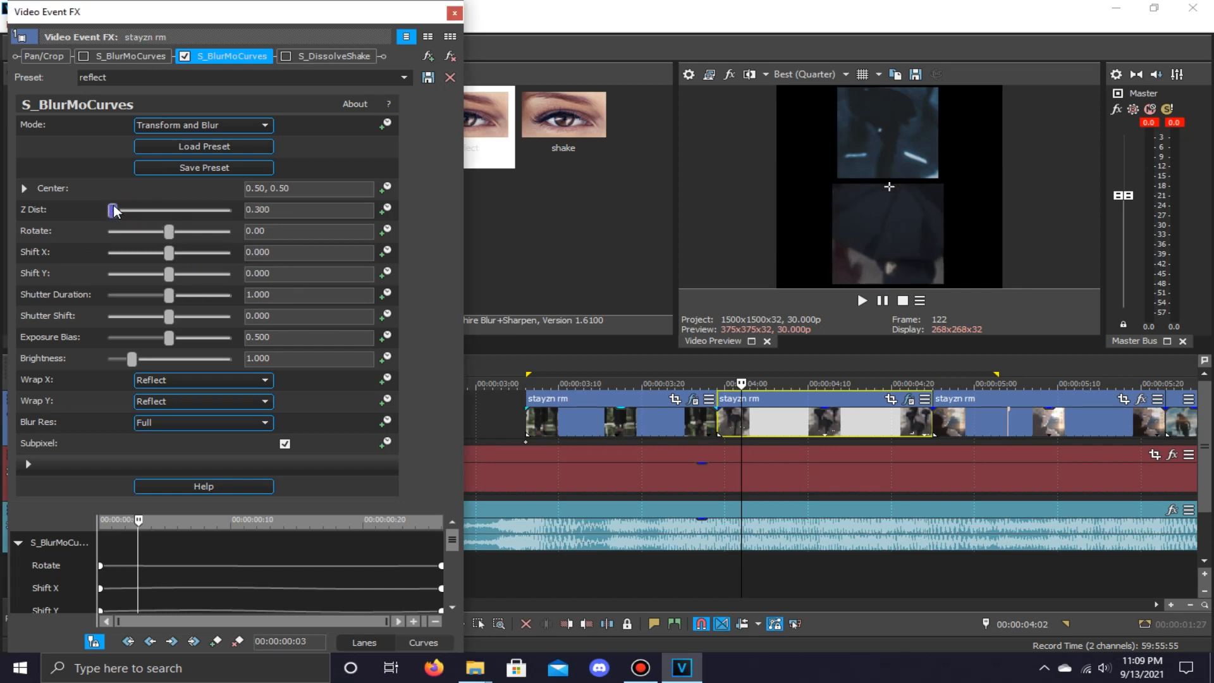
pyautogui.click(388, 209)
pyautogui.click(452, 607)
pyautogui.moveTo(138, 520); pyautogui.dragTo(284, 524)
pyautogui.doubleClick(309, 210)
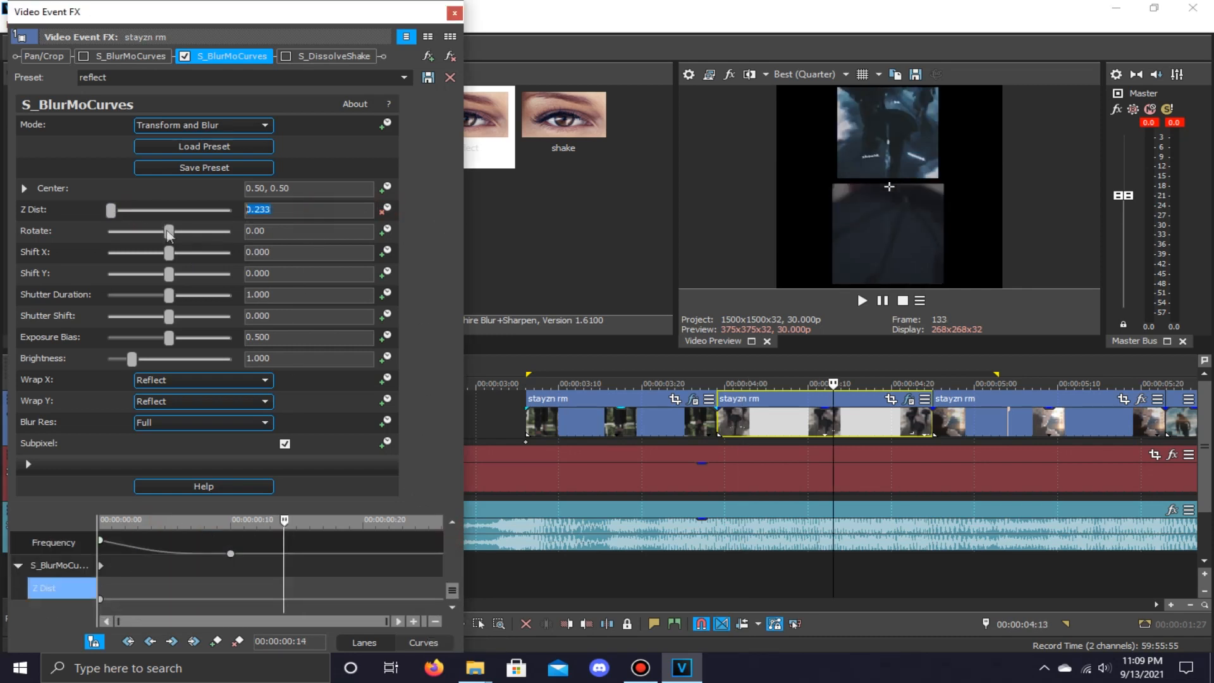
pyautogui.write('0.9')
pyautogui.press('Return')
pyautogui.moveTo(309, 569); pyautogui.dragTo(466, 566)
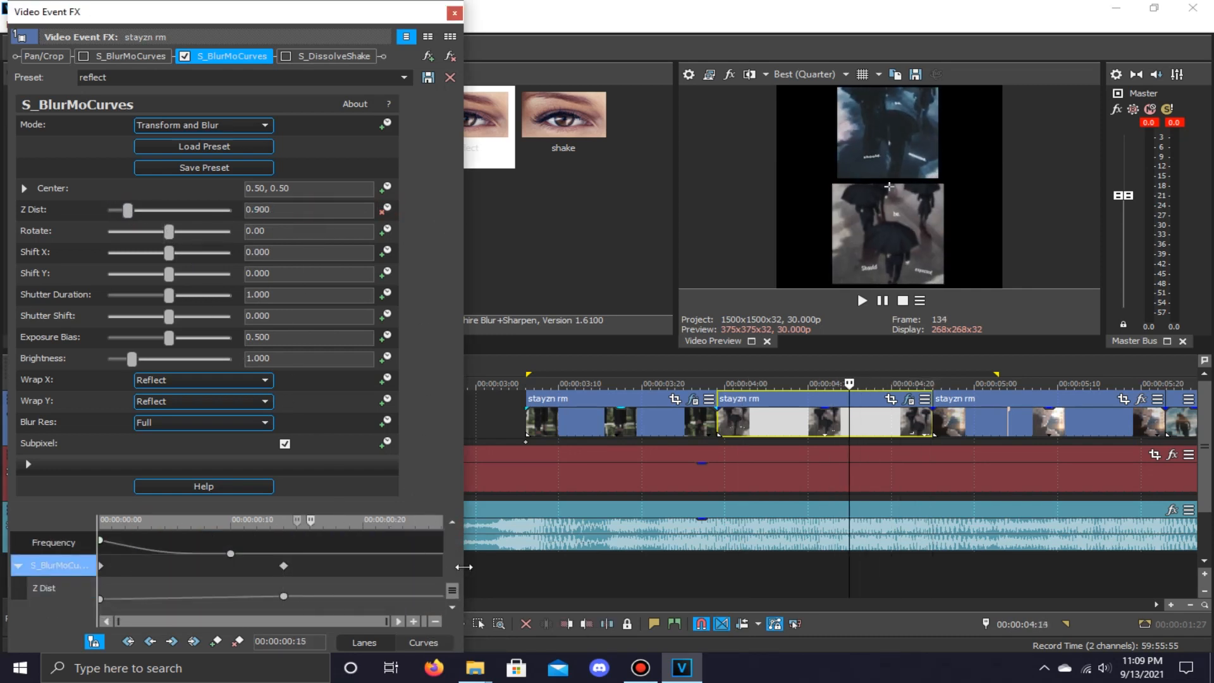
# Move the 0.900 Z Dist keyframe to 00:00:00:15 and add a keyframe of 0.333 at the clip's end.
pyautogui.press('Right')
pyautogui.press('Right')
pyautogui.press('Right')
pyautogui.press('Right')
pyautogui.press('Right')
pyautogui.press('Right')
pyautogui.moveTo(286, 567); pyautogui.dragTo(297, 567)
pyautogui.press('Right')
pyautogui.press('Right')
pyautogui.press('Left')
pyautogui.press('Left')
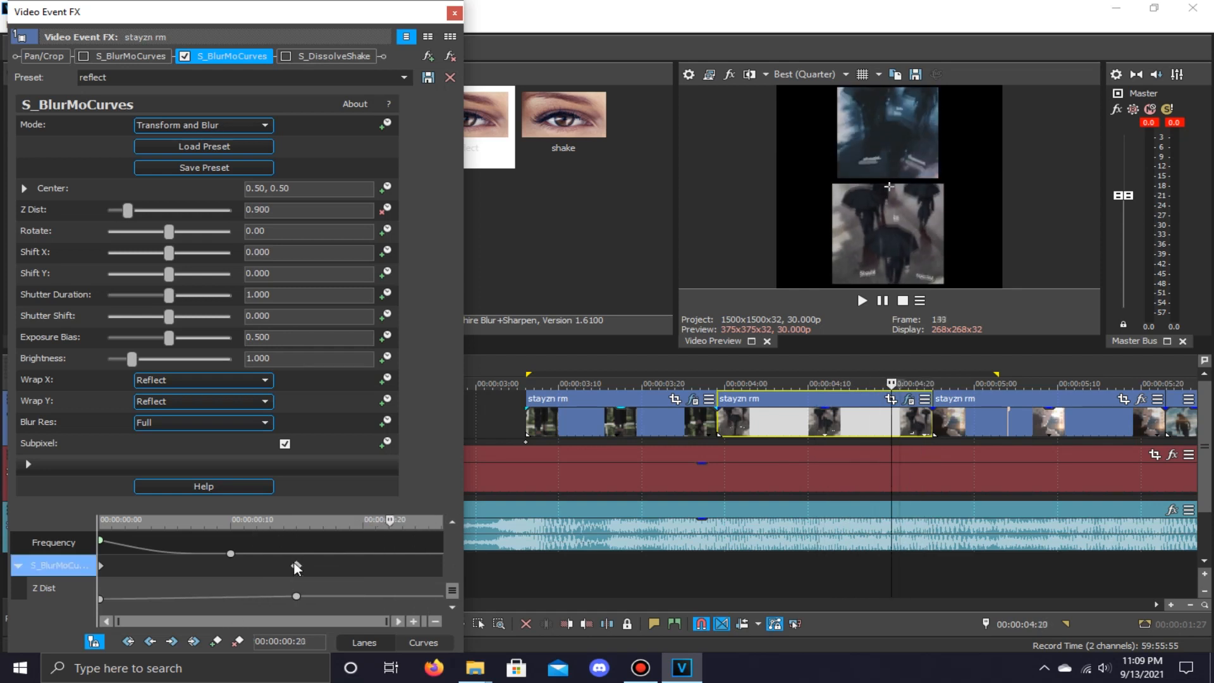
pyautogui.press('Right')
pyautogui.press('Right')
pyautogui.press('Right')
pyautogui.press('Right')
pyautogui.moveTo(128, 211); pyautogui.dragTo(115, 211)
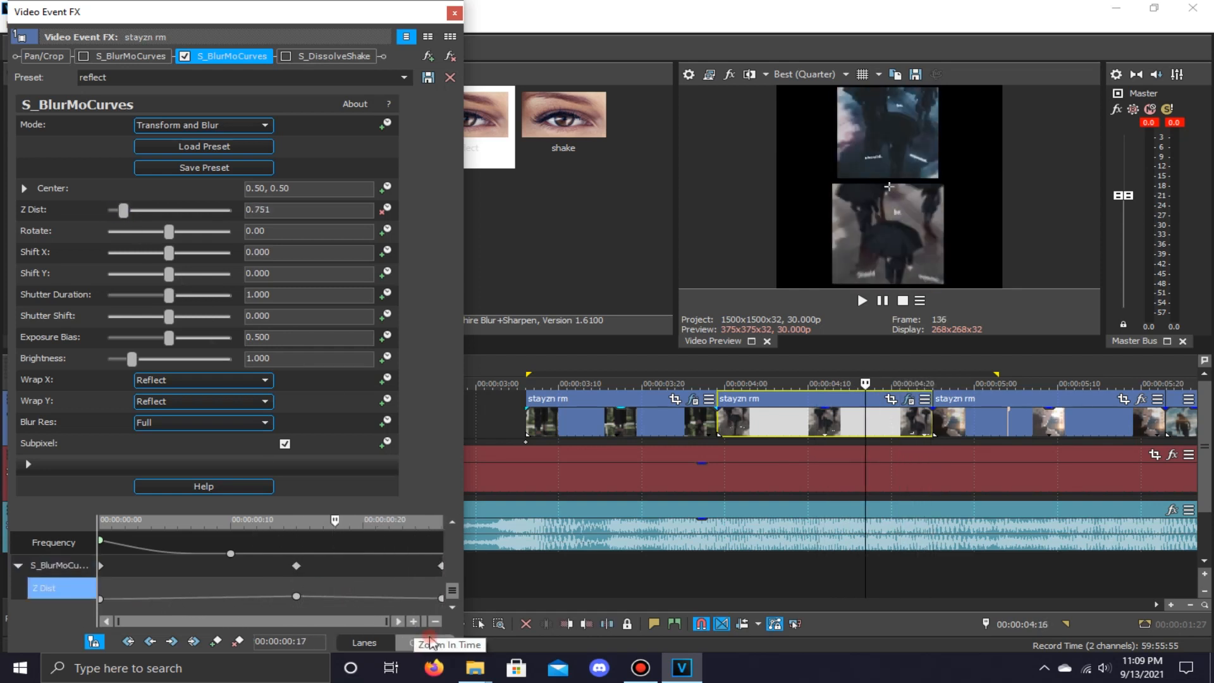
# Apply Smooth Fade to the middle and end Z Dist keyframes and raise the outer curve handles to the level of the peak.
pyautogui.click(423, 642)
pyautogui.click(103, 584)
pyautogui.rightClick(306, 525)
pyautogui.click(358, 408)
pyautogui.rightClick(456, 577)
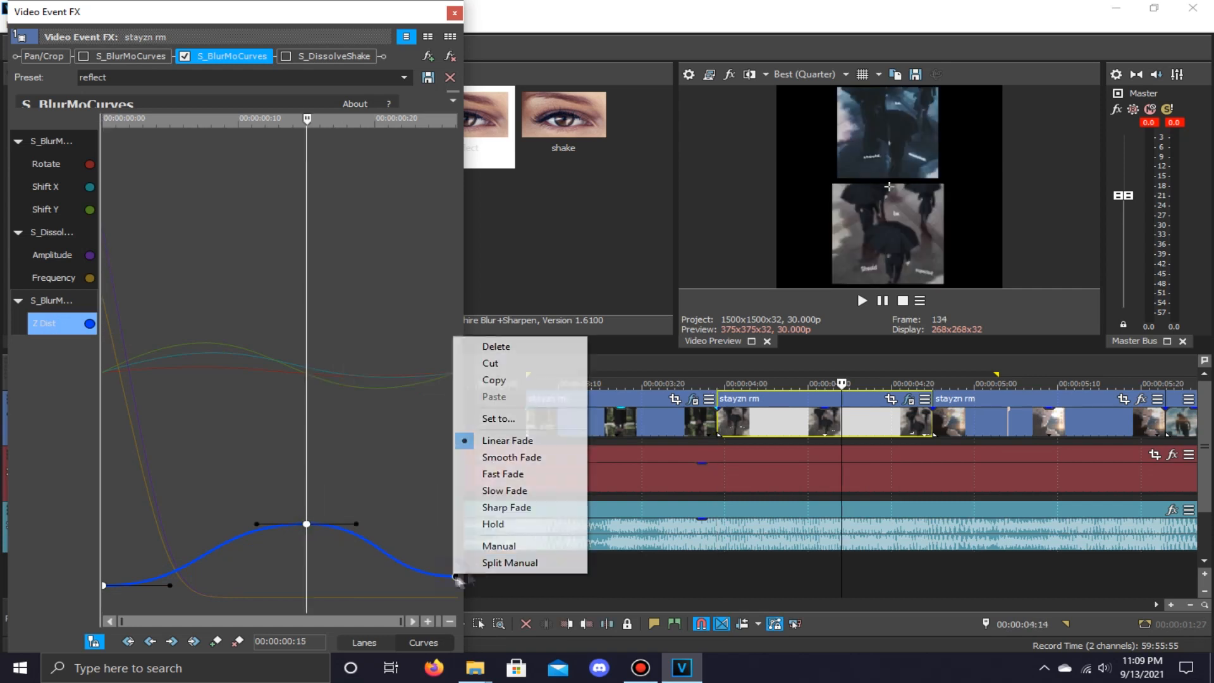
pyautogui.click(506, 459)
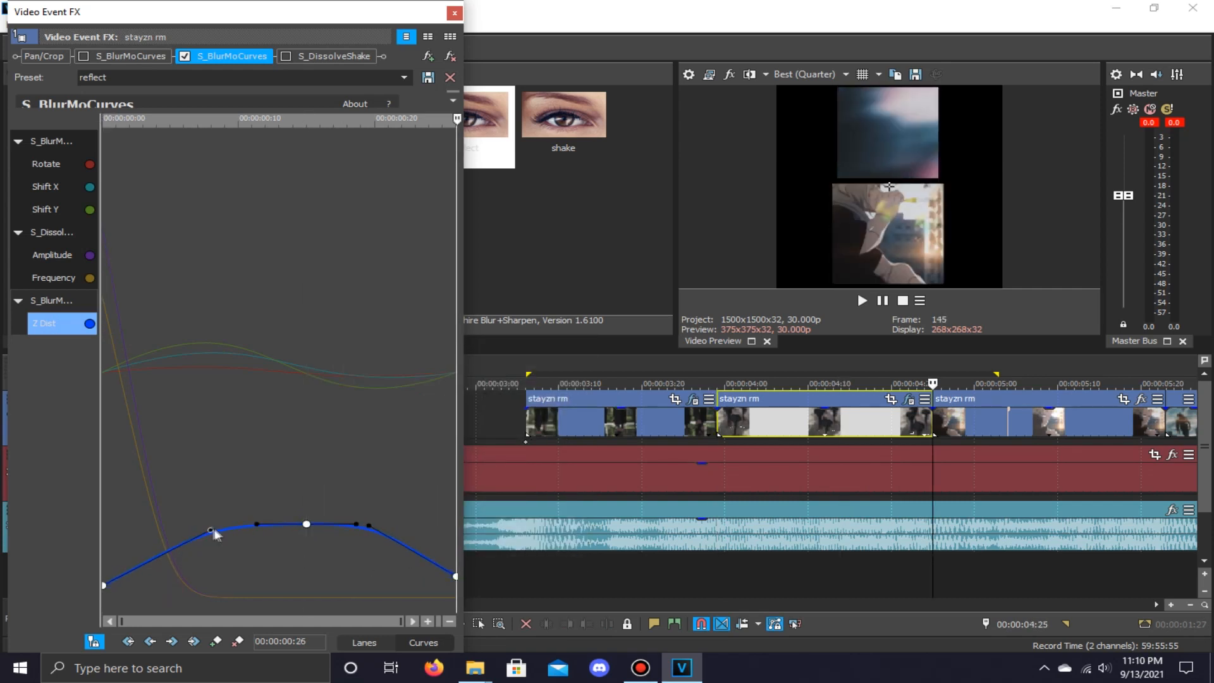
pyautogui.click(454, 13)
# Preview the zoom from the loop start, re-enable the sway S_BlurMoCurves on the second clip, and replay it.
pyautogui.click(526, 384)
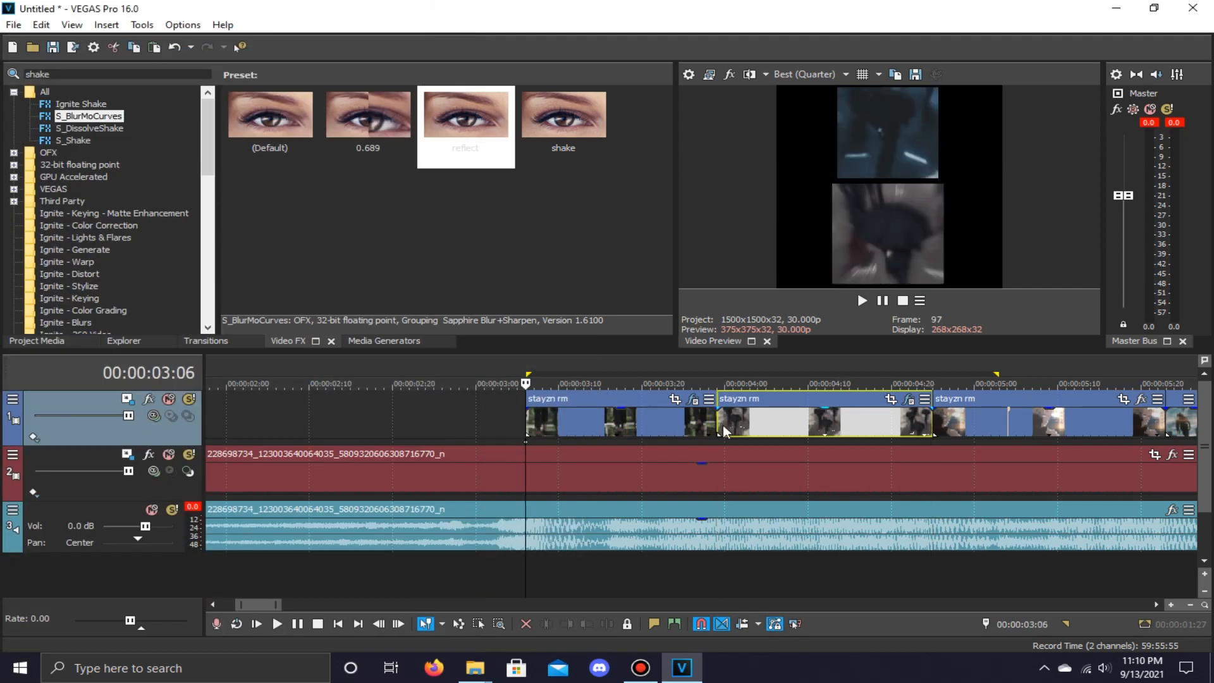
pyautogui.press('space')
pyautogui.press('Return')
pyautogui.click(909, 399)
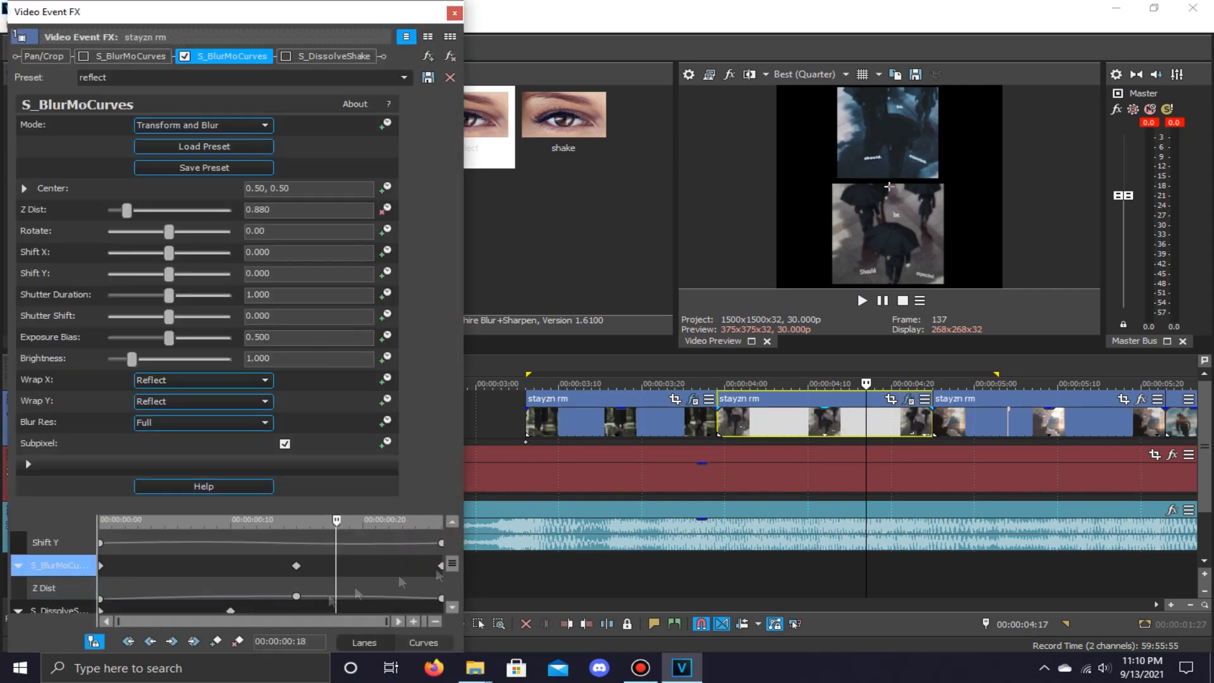
pyautogui.click(844, 425)
pyautogui.press('space')
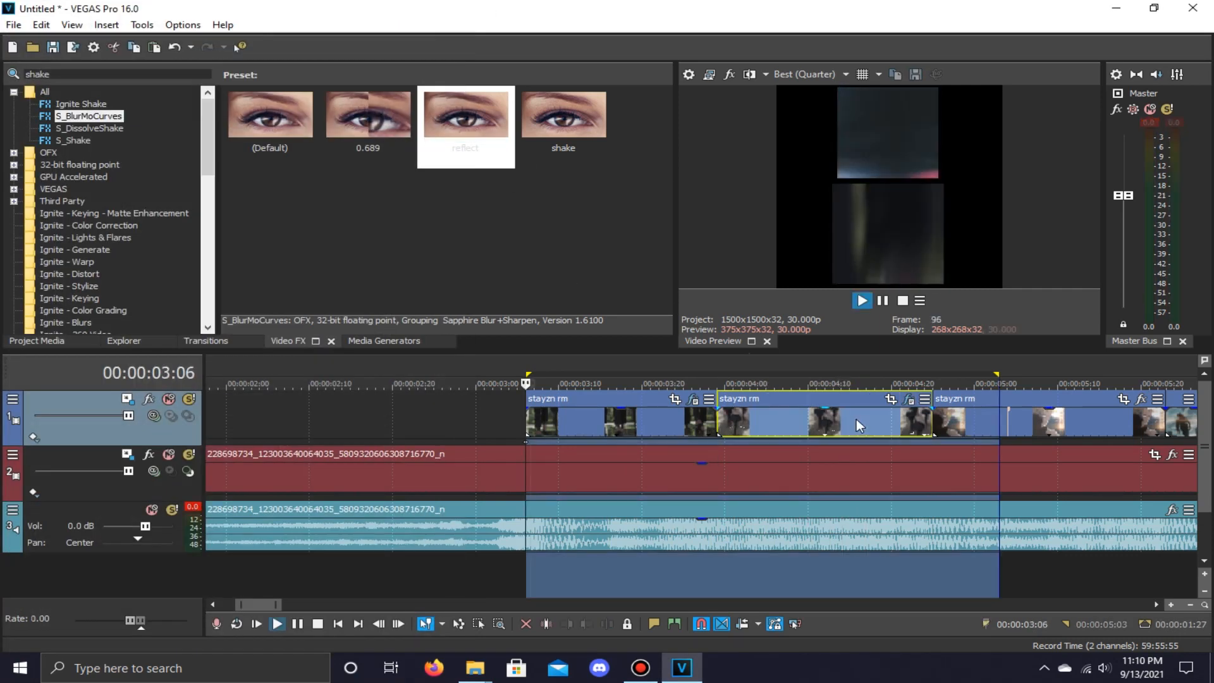
pyautogui.press('Return')
# Re-enable S_DissolveShake on the second clip, play the loop, and step back and forth through the clip's frames.
pyautogui.click(909, 399)
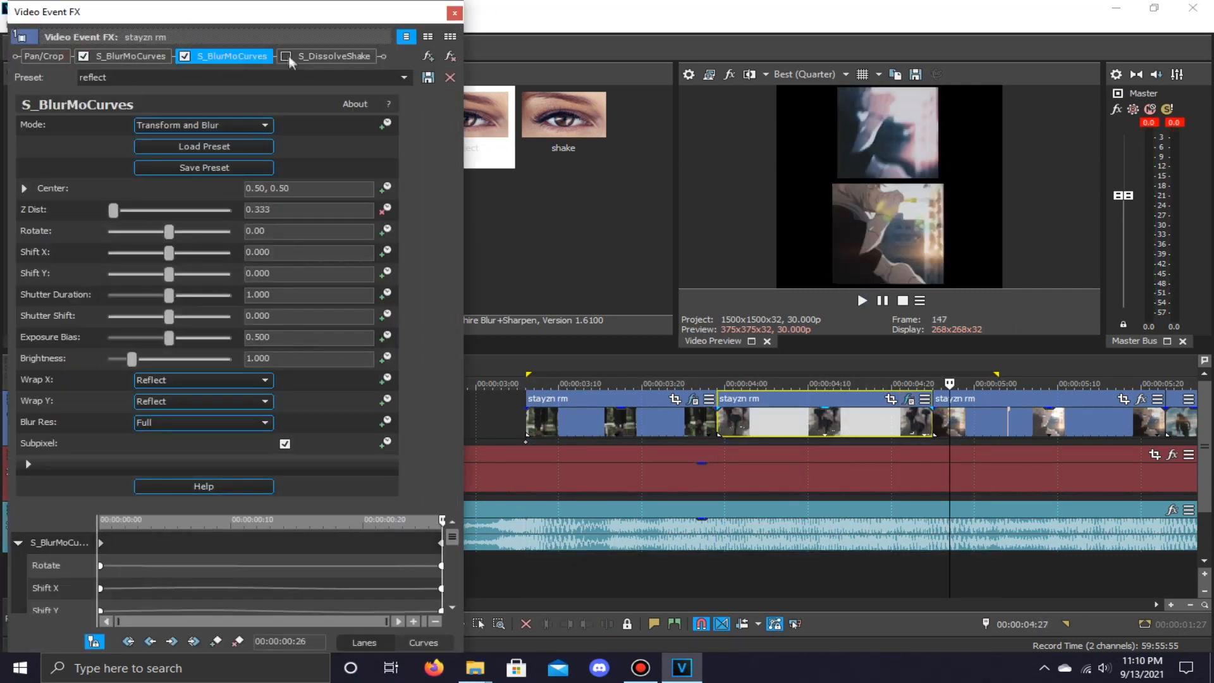
pyautogui.click(617, 201)
pyautogui.press('space')
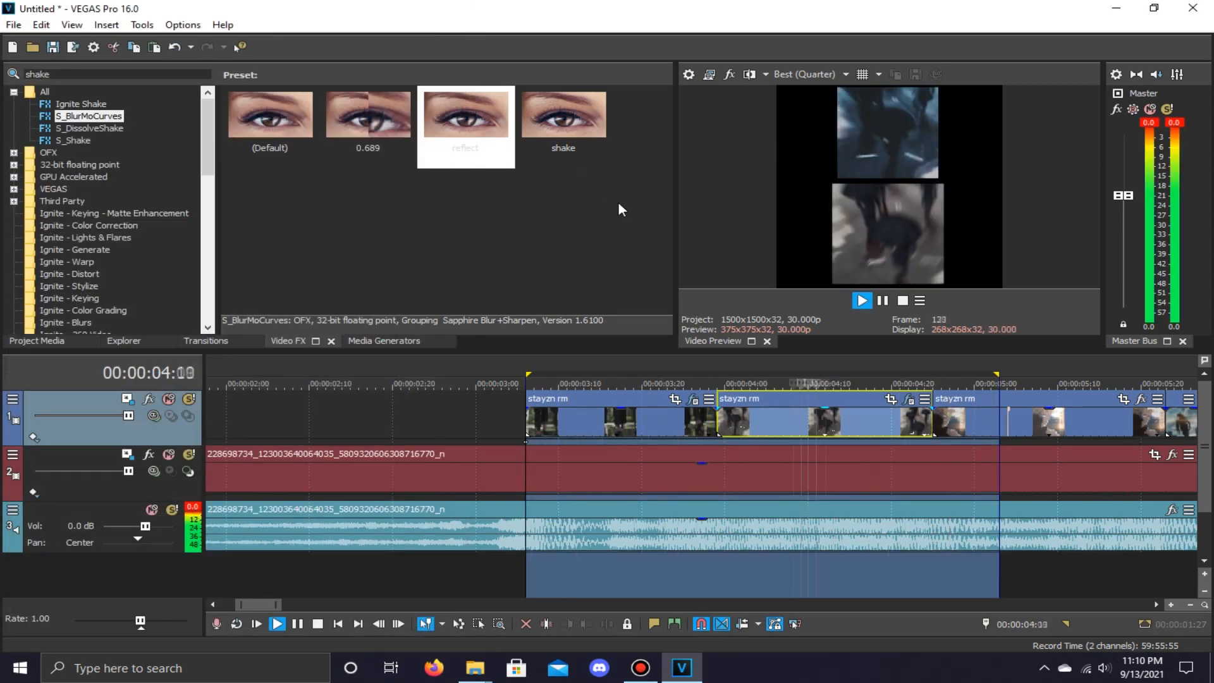
pyautogui.press('Return')
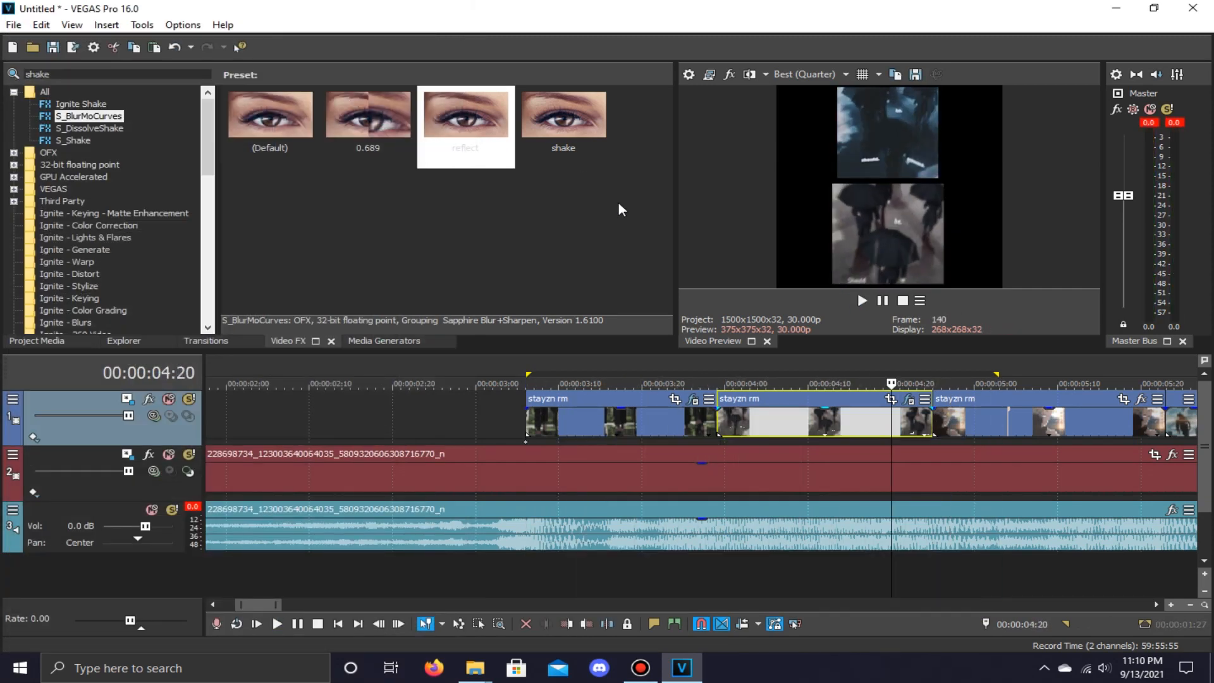
pyautogui.press('Left')
pyautogui.press('Left')
pyautogui.press('Left')
pyautogui.press('Left')
pyautogui.press('Left')
pyautogui.press('Left')
pyautogui.press('Left')
pyautogui.press('Left')
pyautogui.press('Left')
pyautogui.press('Right')
pyautogui.press('Right')
pyautogui.press('Right')
pyautogui.press('Right')
pyautogui.press('Right')
pyautogui.press('Right')
pyautogui.press('Right')
pyautogui.press('Right')
pyautogui.press('Right')
# Flatten both bends of the second clip's Shift Y curve by lowering the start handle and raising the end handle.
pyautogui.click(908, 399)
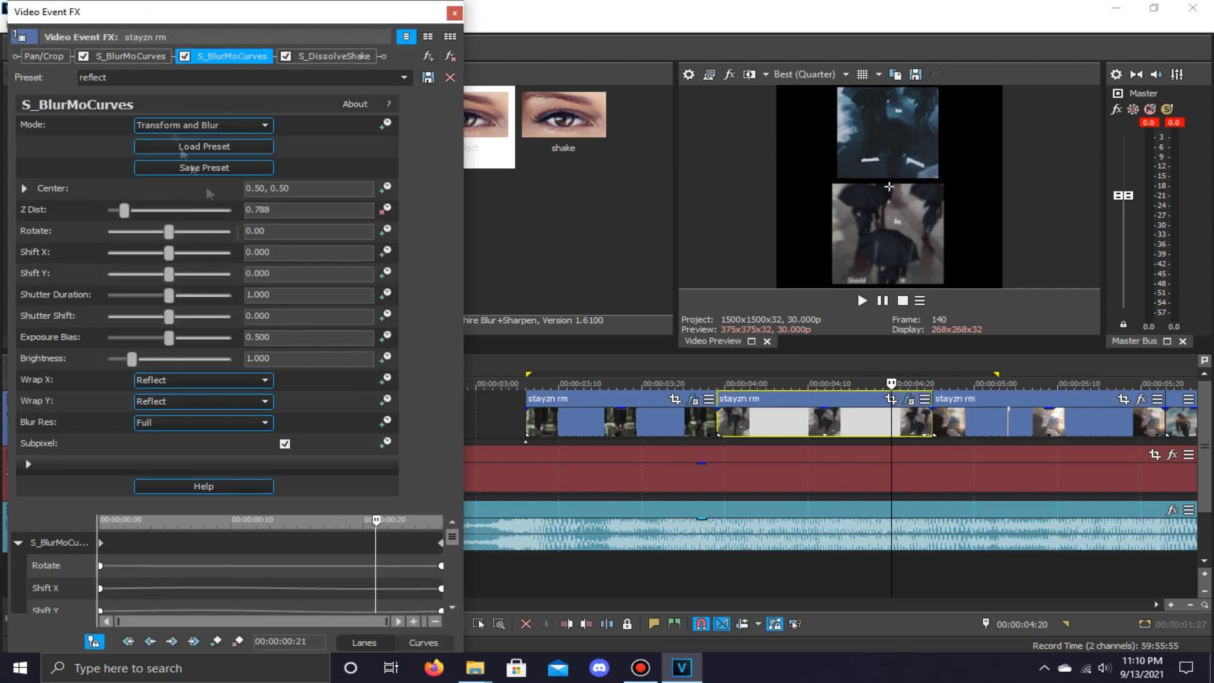
pyautogui.scroll(-3, 442, 550)
pyautogui.scroll(3, 442, 562)
pyautogui.click(60, 543)
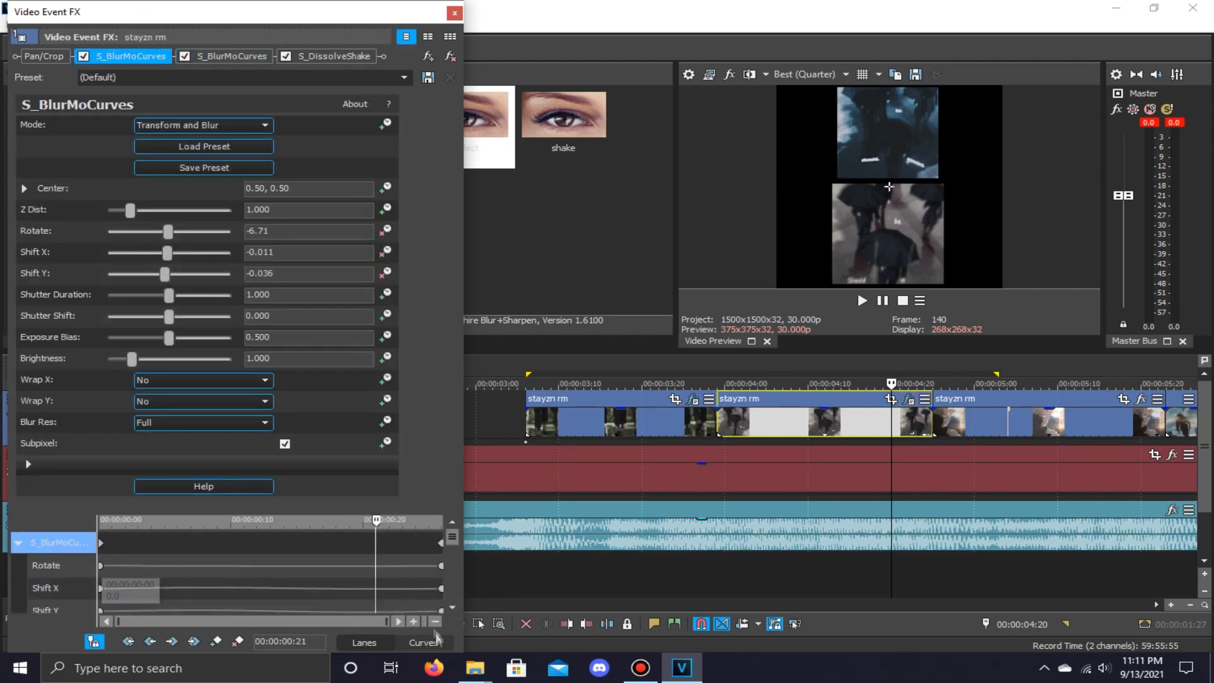
pyautogui.click(432, 642)
pyautogui.moveTo(399, 511); pyautogui.dragTo(310, 108)
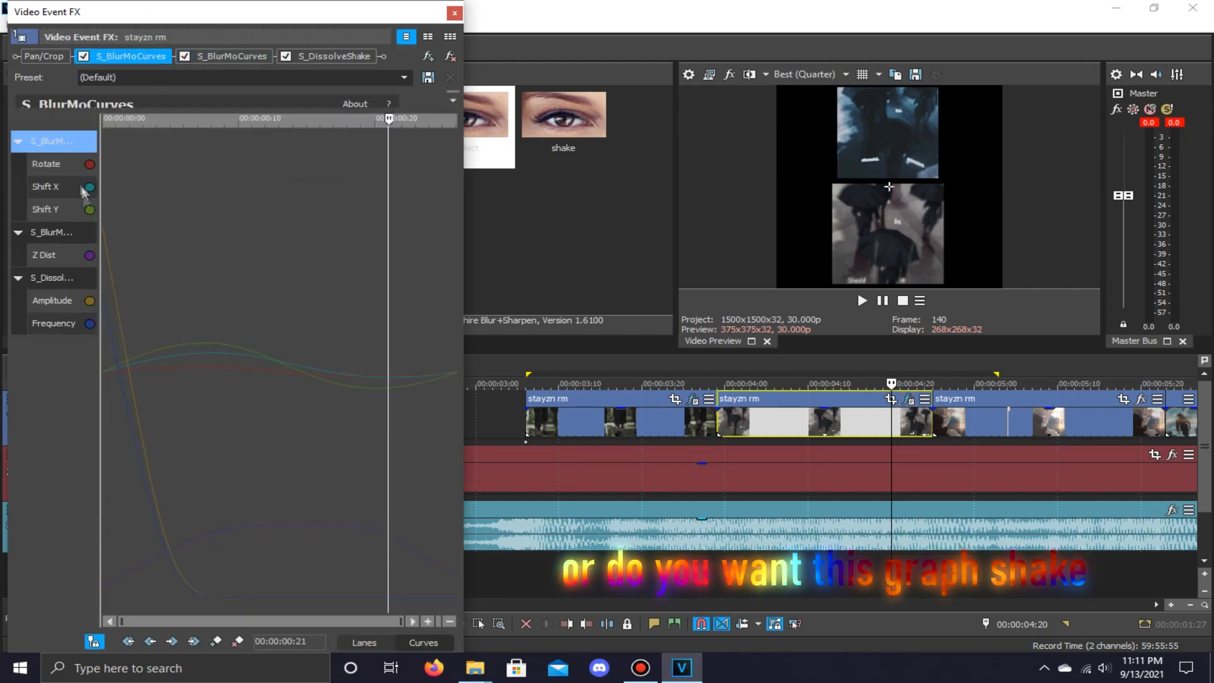
pyautogui.click(63, 166)
pyautogui.click(63, 189)
pyautogui.click(48, 209)
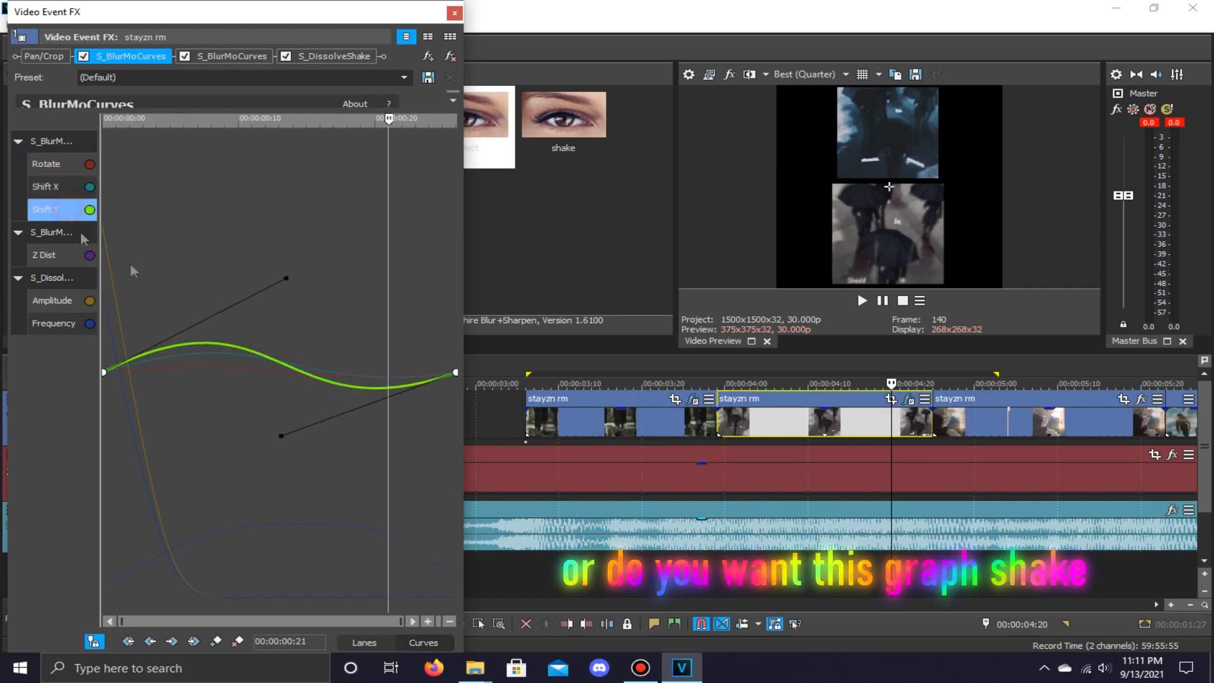
pyautogui.moveTo(287, 279); pyautogui.dragTo(289, 299)
pyautogui.moveTo(281, 436); pyautogui.dragTo(283, 407)
pyautogui.click(454, 13)
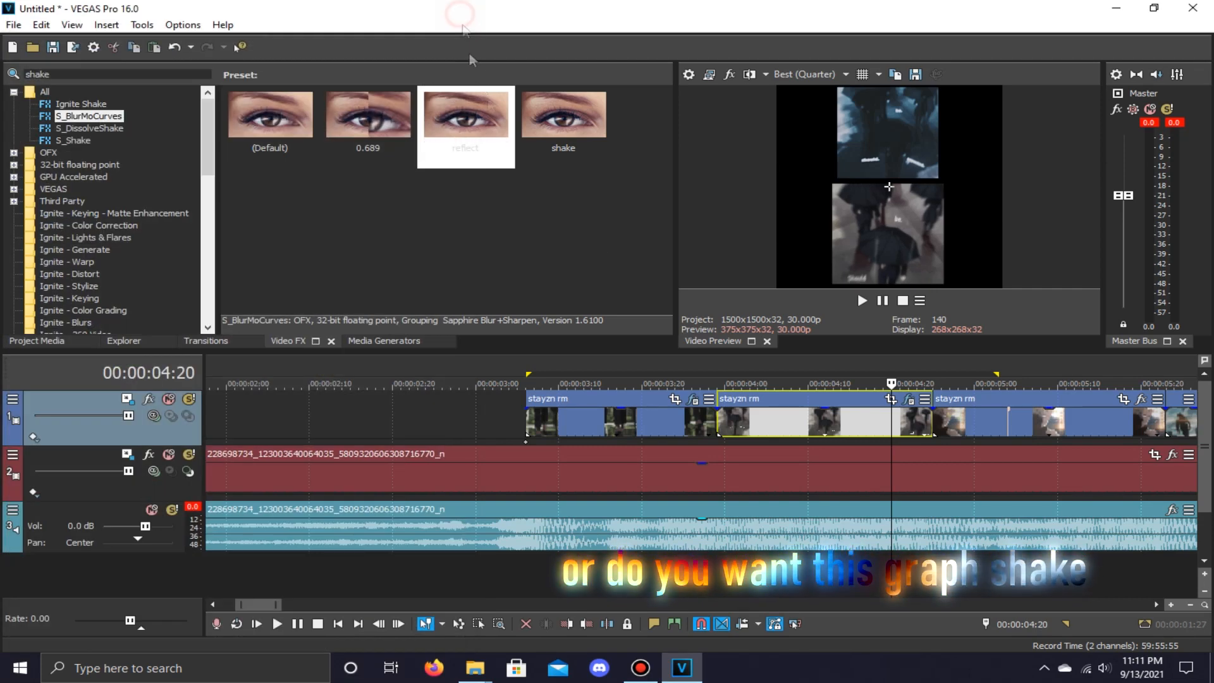
# Play the loop and step through the second clip's frames to check the softened vertical sway.
pyautogui.press('Right')
pyautogui.press('Right')
pyautogui.press('Right')
pyautogui.press('Right')
pyautogui.press('Right')
pyautogui.press('Right')
pyautogui.press('Right')
pyautogui.press('Right')
pyautogui.press('Right')
pyautogui.press('Right')
pyautogui.press('Right')
pyautogui.press('Right')
pyautogui.press('Right')
pyautogui.press('Right')
pyautogui.press('Right')
pyautogui.doubleClick(733, 358)
pyautogui.press('space')
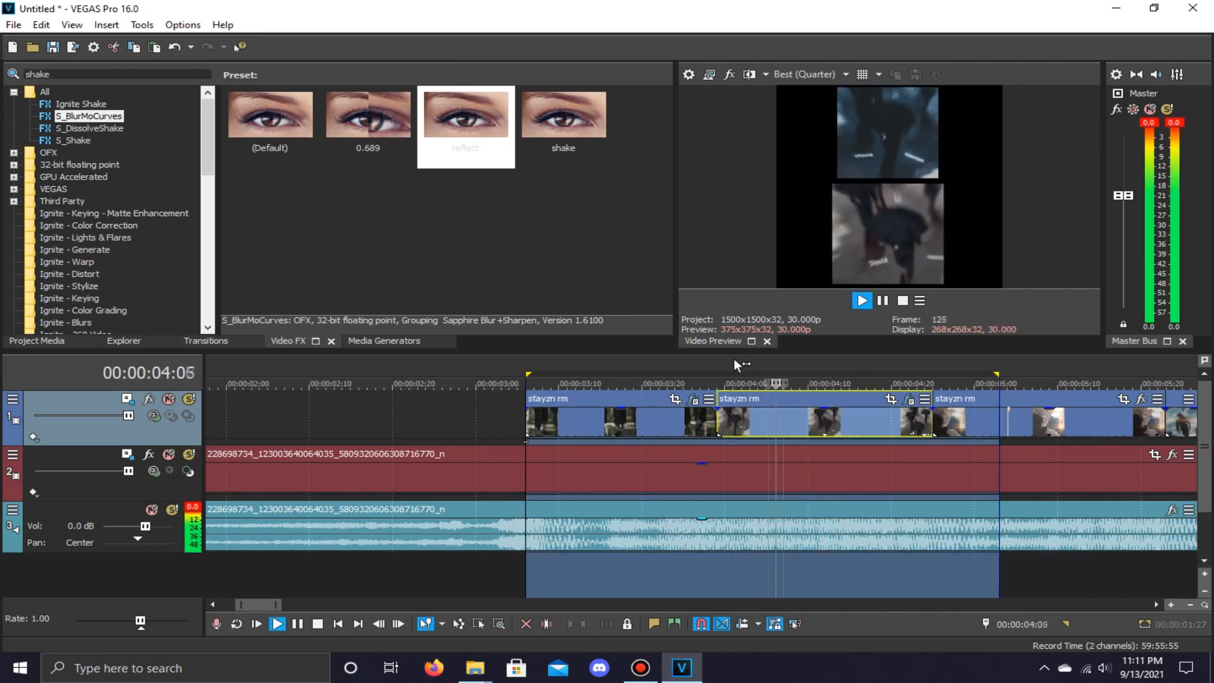
pyautogui.press('space')
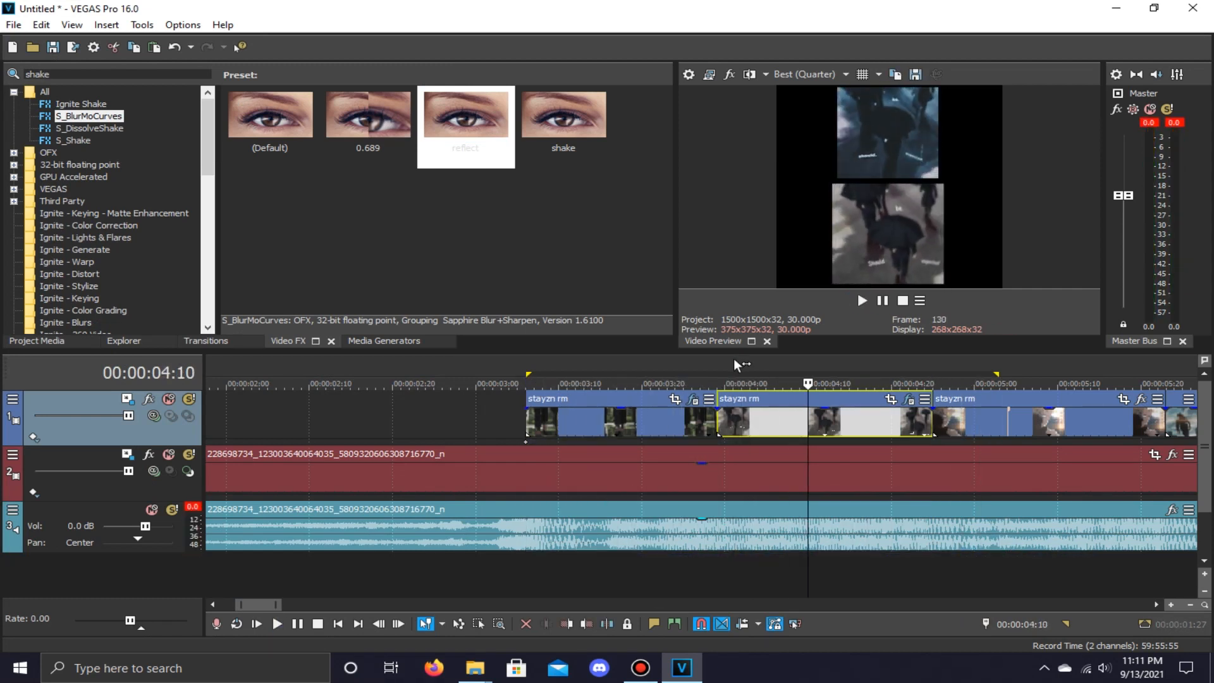
pyautogui.press('Left')
pyautogui.press('Left')
pyautogui.press('Left')
pyautogui.press('Left')
pyautogui.press('Left')
pyautogui.press('Left')
pyautogui.press('Left')
pyautogui.press('Left')
pyautogui.press('Left')
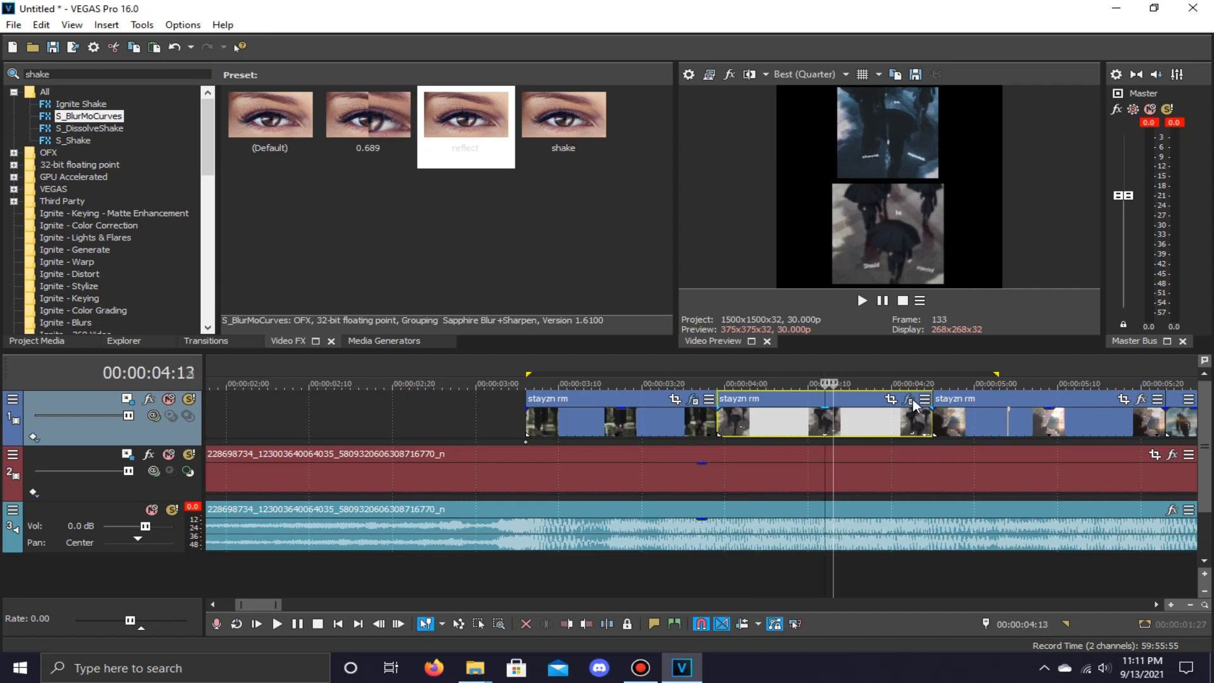
# Flatten the second clip's sway Shift X curve by lowering its start handle and slightly raising its end handle.
pyautogui.click(911, 399)
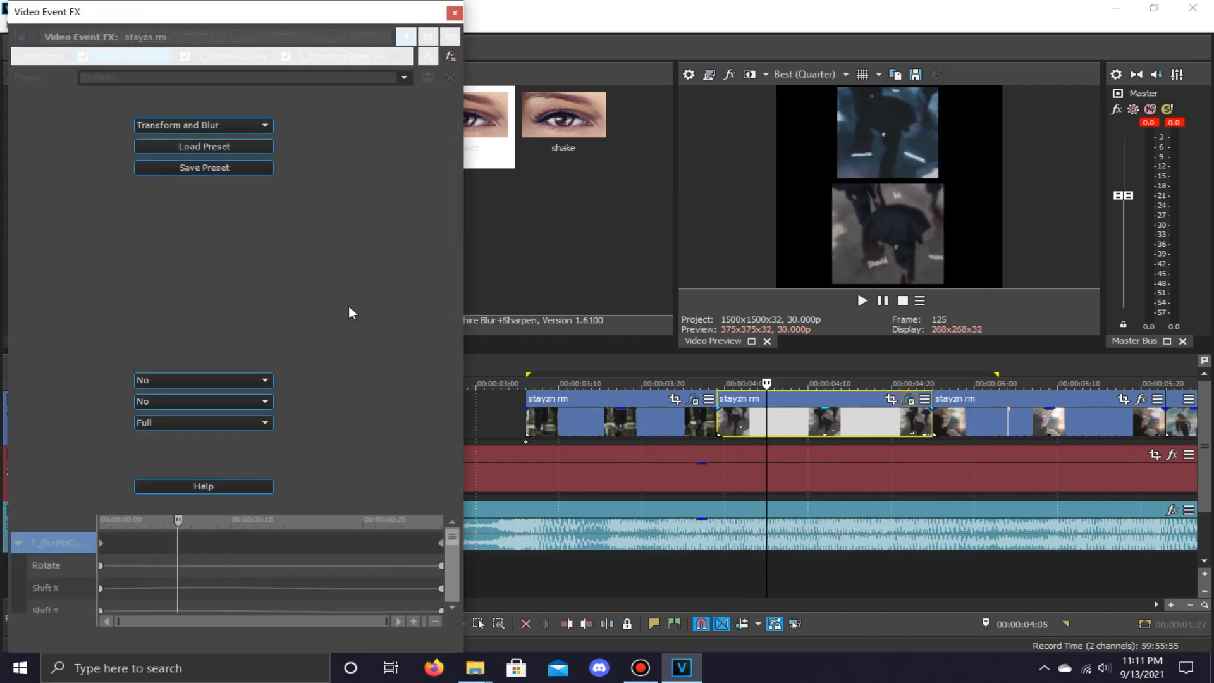
pyautogui.moveTo(197, 513); pyautogui.dragTo(245, 149)
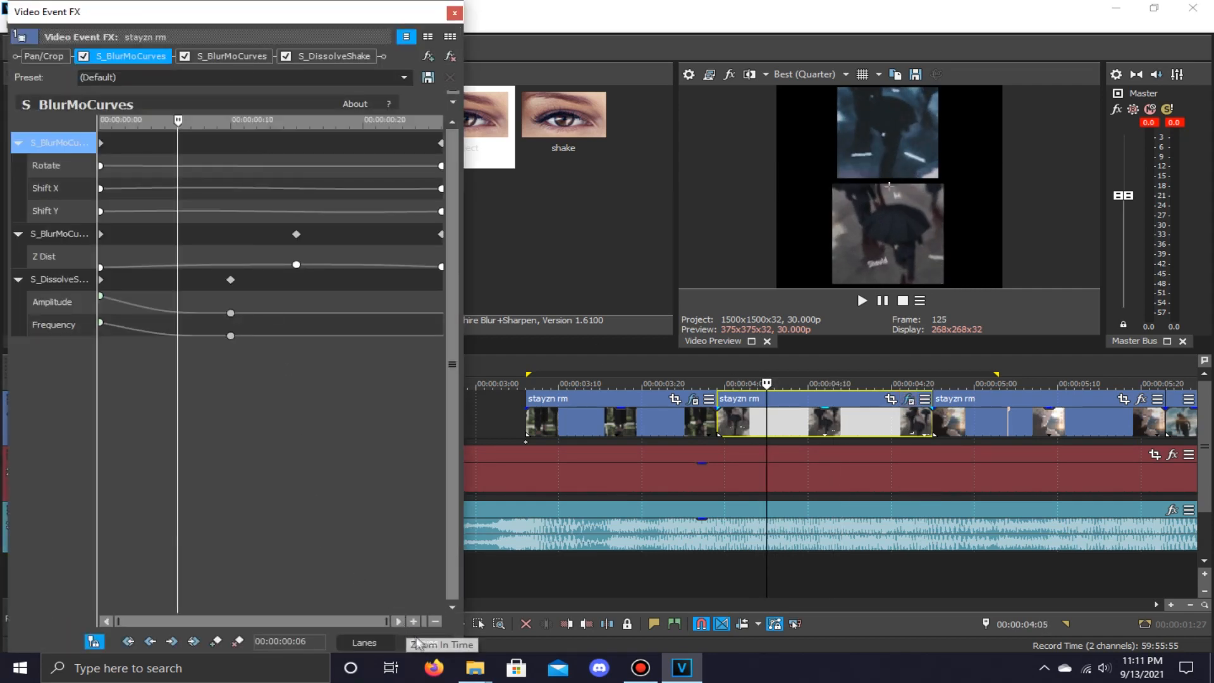
pyautogui.click(421, 643)
pyautogui.click(50, 194)
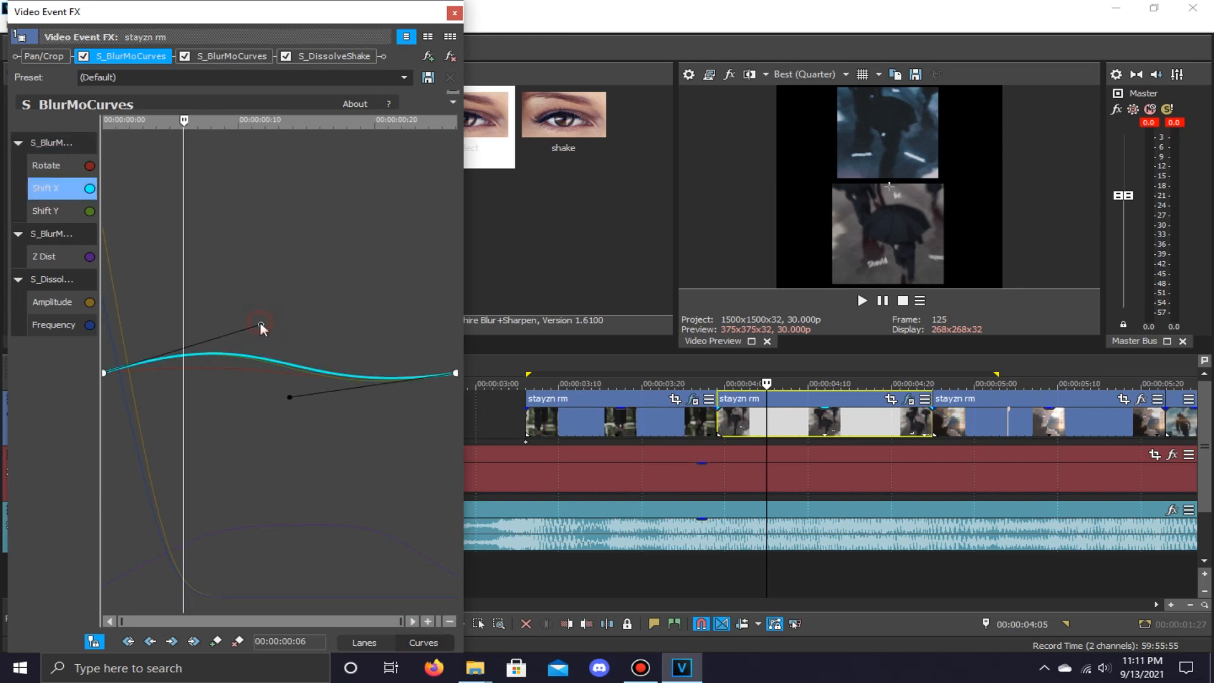
pyautogui.moveTo(260, 322); pyautogui.dragTo(264, 339)
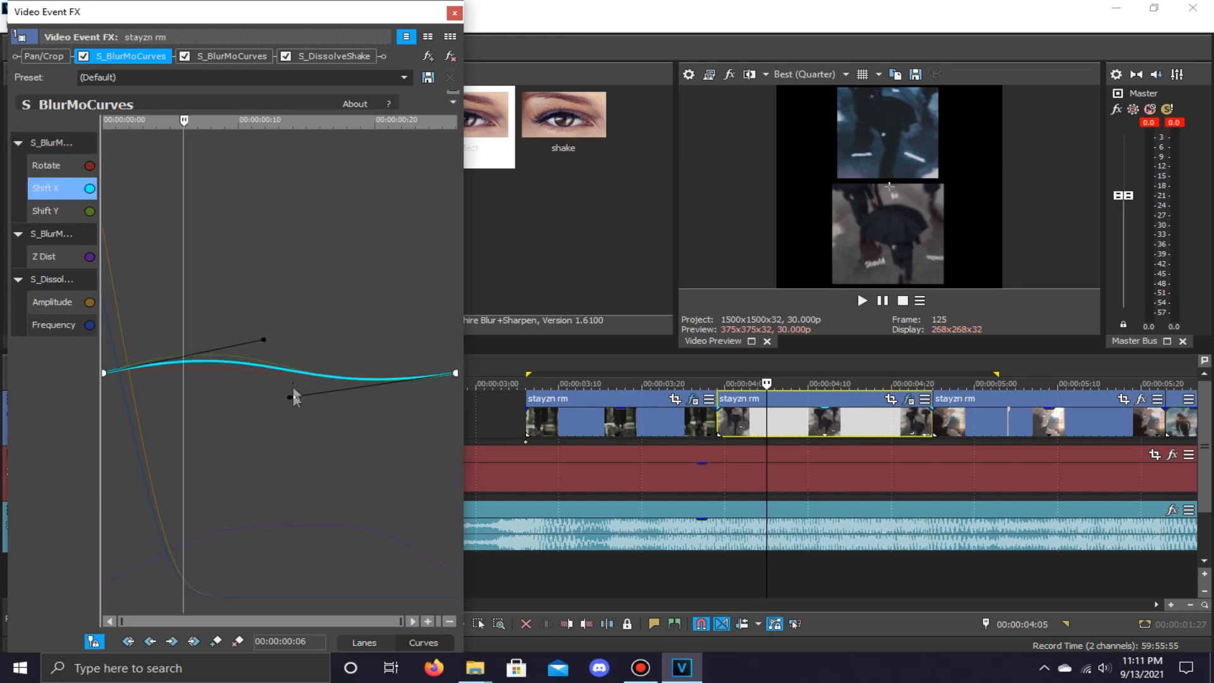
pyautogui.moveTo(289, 396); pyautogui.dragTo(286, 390)
# Step back and forth through the second clip's frames to check the softened horizontal sway.
pyautogui.press('Right')
pyautogui.press('Right')
pyautogui.press('Right')
pyautogui.press('Right')
pyautogui.press('Right')
pyautogui.press('Right')
pyautogui.press('Left')
pyautogui.press('Left')
pyautogui.press('Left')
pyautogui.press('Left')
pyautogui.press('Left')
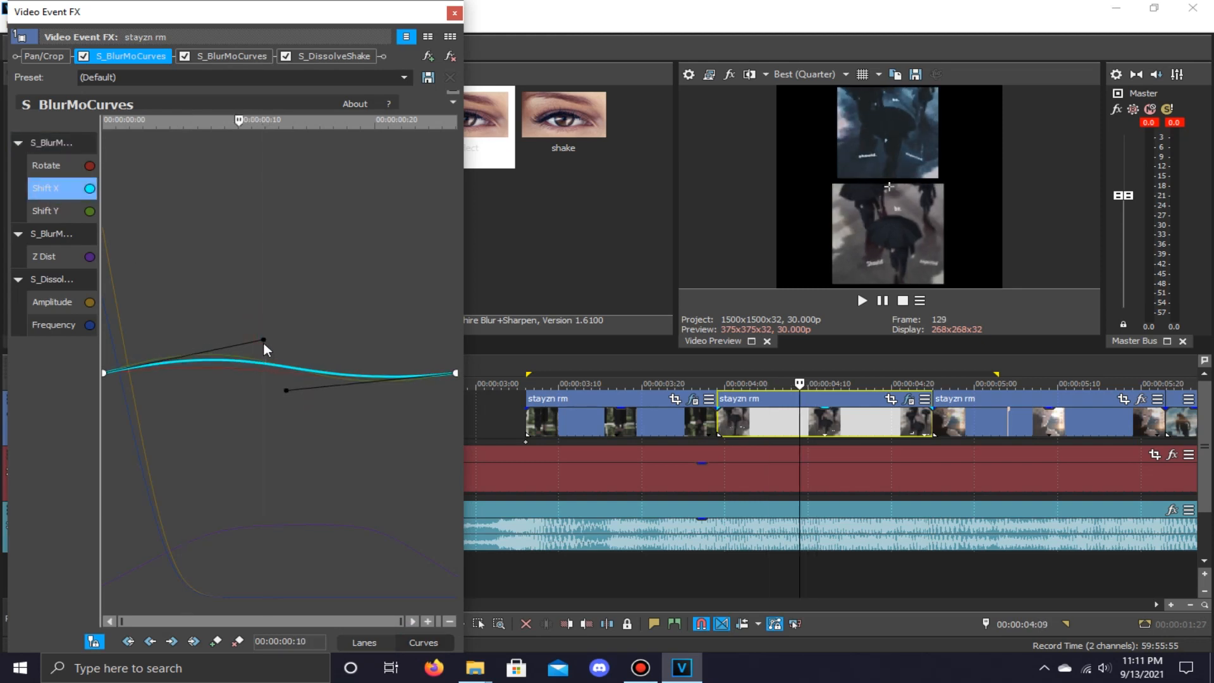
pyautogui.press('Right')
pyautogui.press('Right')
pyautogui.press('Right')
pyautogui.press('Right')
pyautogui.press('Right')
pyautogui.press('Right')
pyautogui.press('Right')
pyautogui.press('Right')
pyautogui.press('Right')
pyautogui.press('Right')
pyautogui.press('Right')
pyautogui.press('Right')
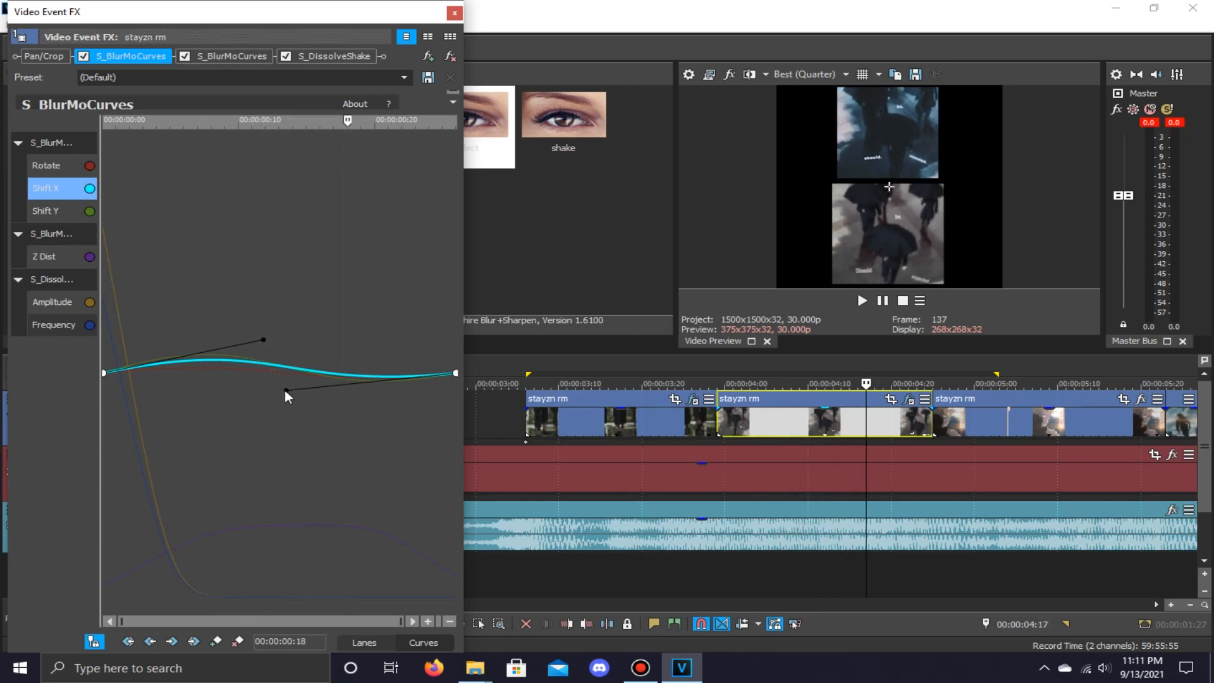
# Deepen the second bend of the second clip's Shift X curve by lowering its end handle, and step on two frames.
pyautogui.moveTo(287, 390); pyautogui.dragTo(287, 411)
pyautogui.press('Right')
pyautogui.press('Right')
# Invert the second clip's Shift Y curve with its start handle below and its end handle slightly above the baseline.
pyautogui.click(74, 215)
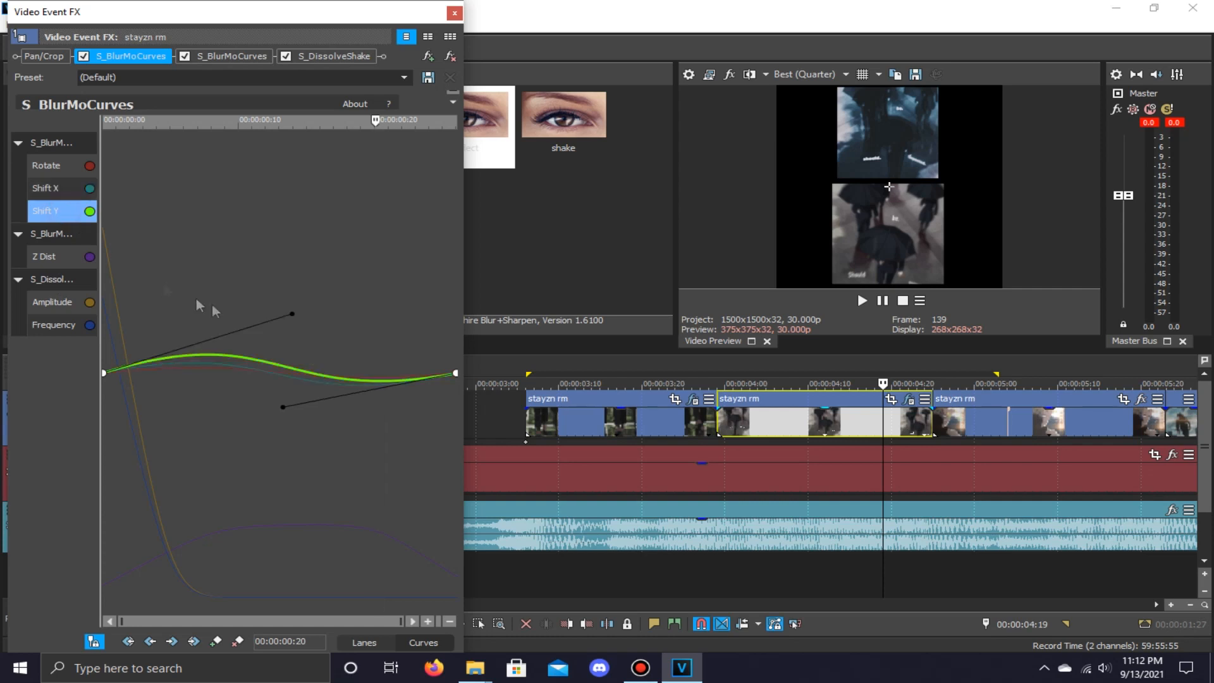
pyautogui.moveTo(281, 407); pyautogui.dragTo(288, 344)
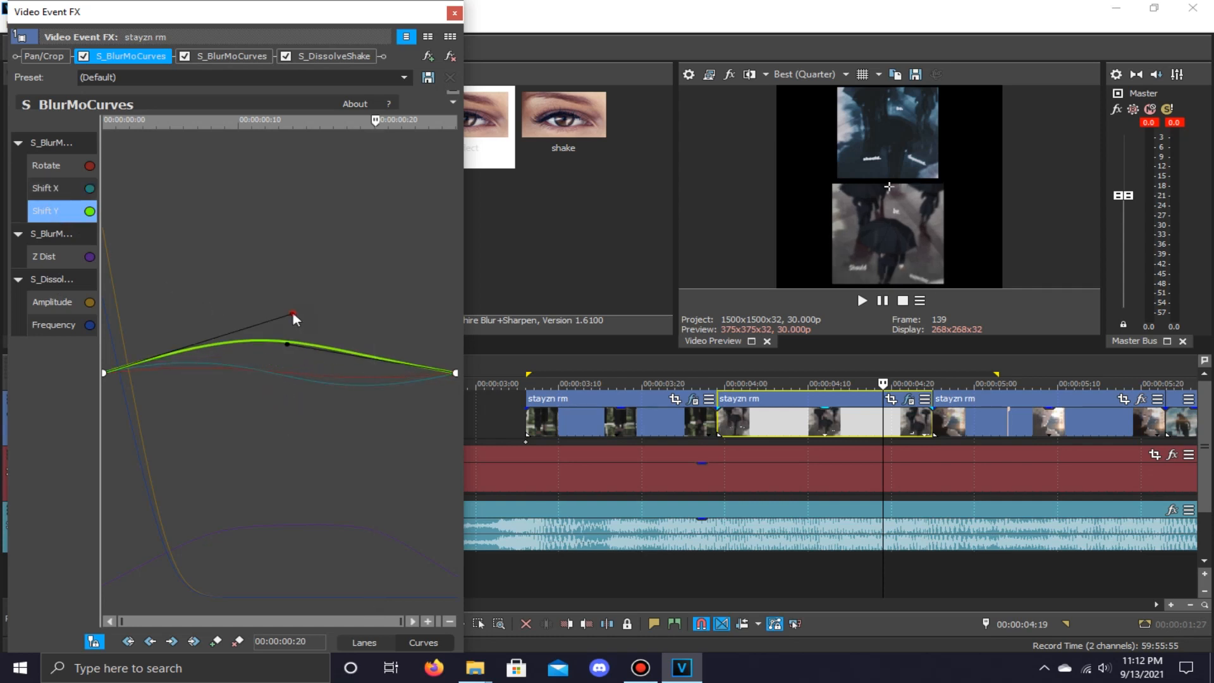
pyautogui.moveTo(293, 389); pyautogui.dragTo(294, 392)
pyautogui.moveTo(291, 345); pyautogui.dragTo(292, 302)
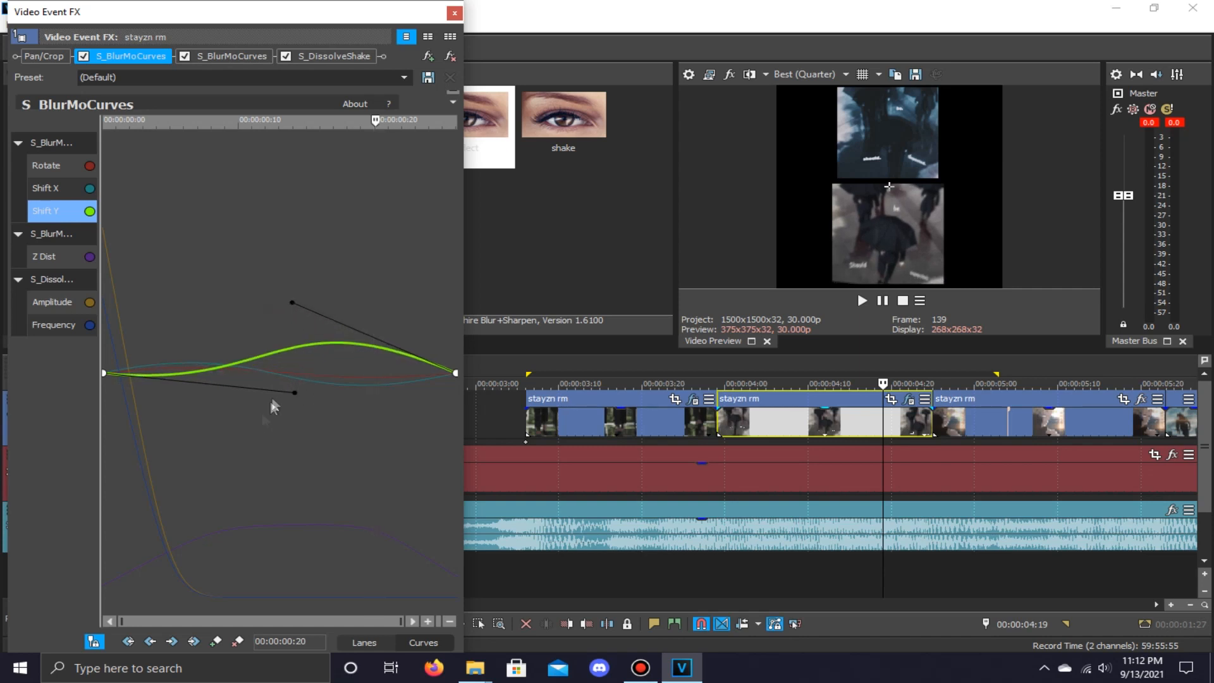
pyautogui.moveTo(295, 393); pyautogui.dragTo(301, 399)
pyautogui.click(324, 414)
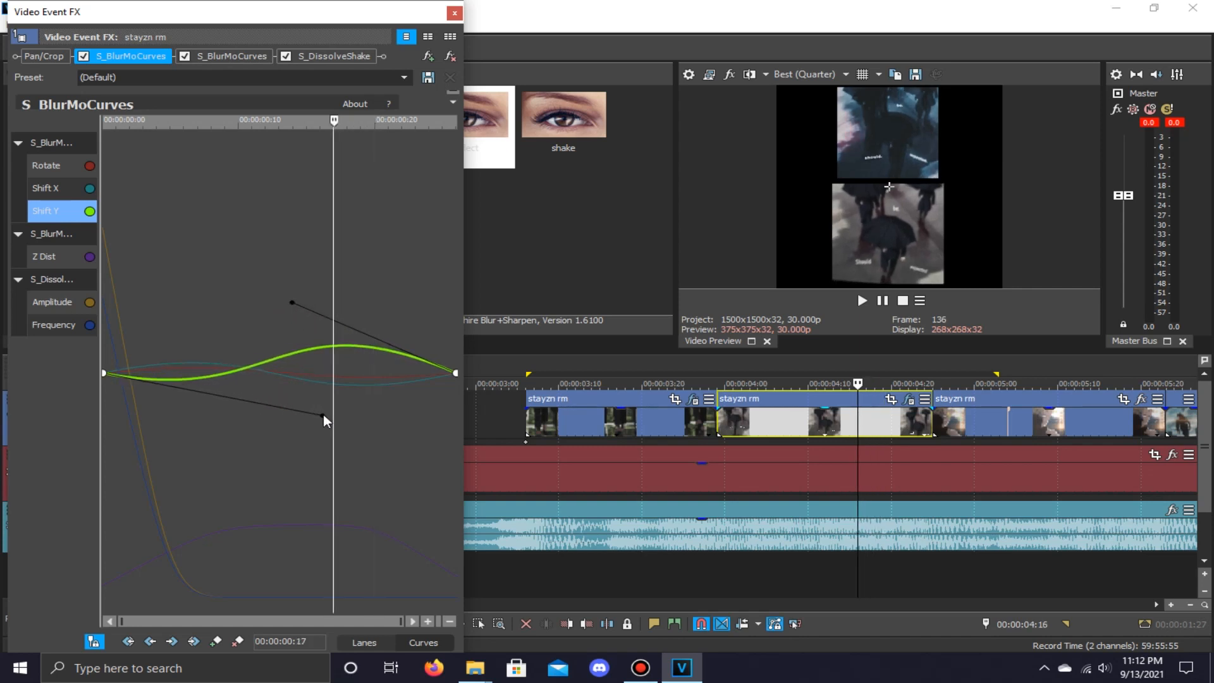
pyautogui.moveTo(292, 302); pyautogui.dragTo(297, 343)
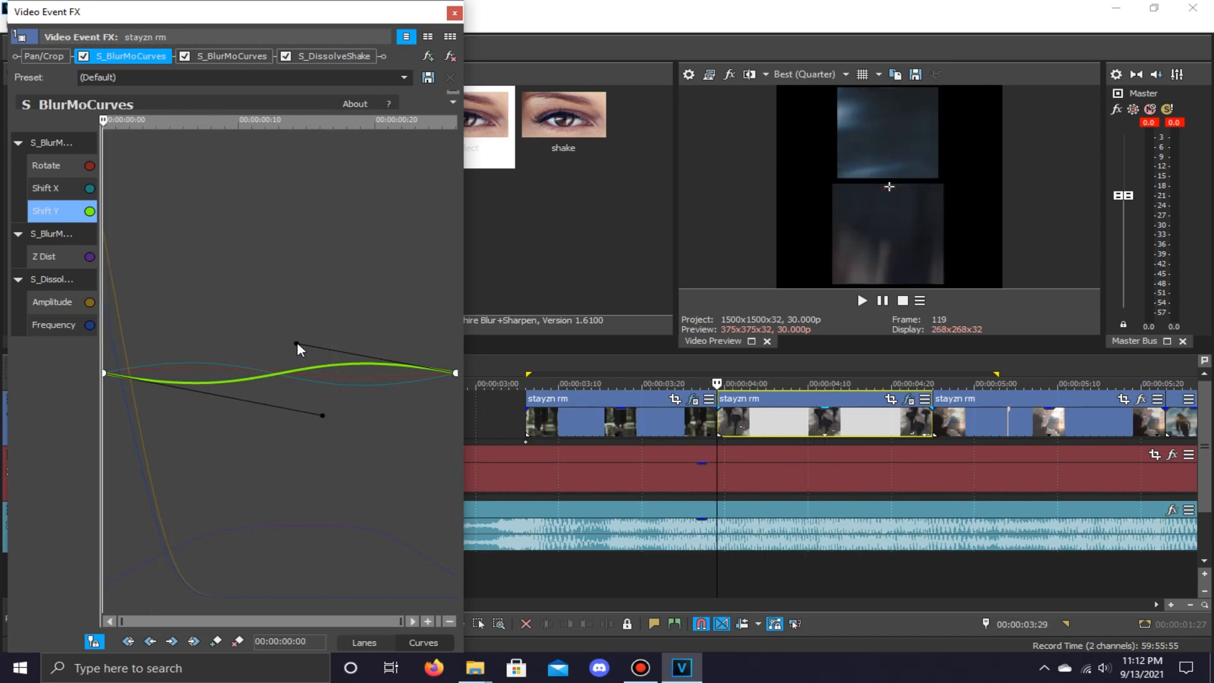
# Close the effect settings and play the second clip to check the inverted vertical sway.
pyautogui.click(455, 13)
pyautogui.press('space')
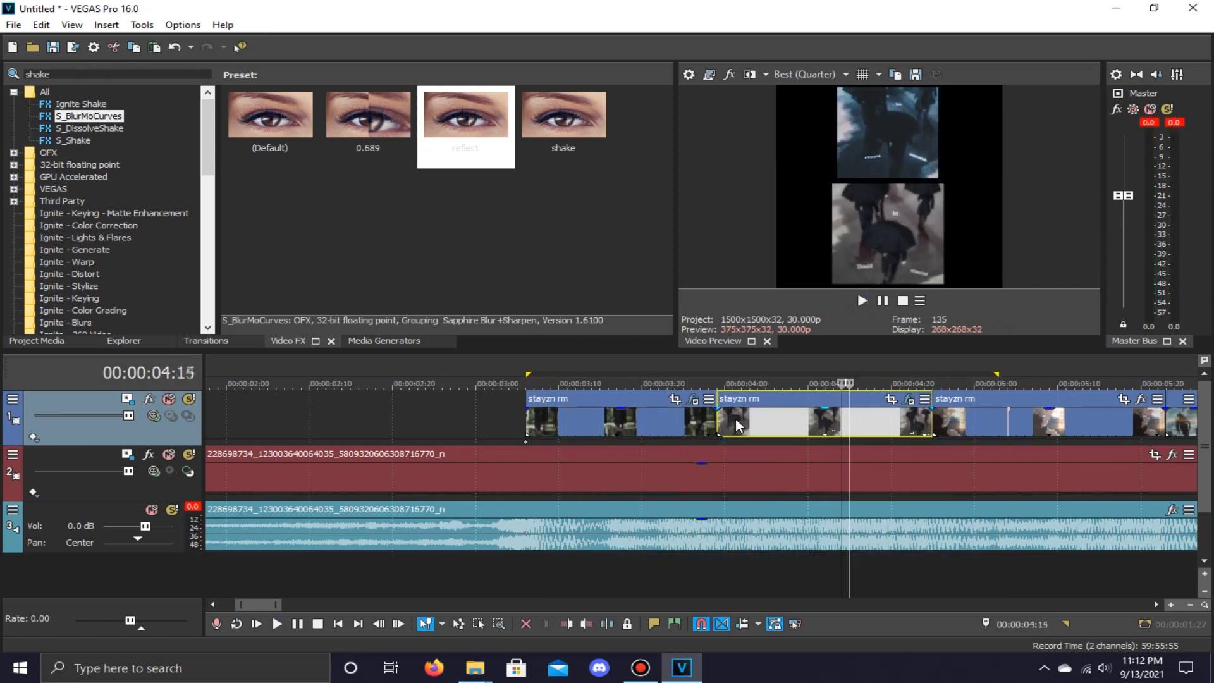
pyautogui.press('space')
# Reopen the second clip's sway effect in curve view and examine its Shift X, Shift Y and Rotate curves.
pyautogui.click(909, 400)
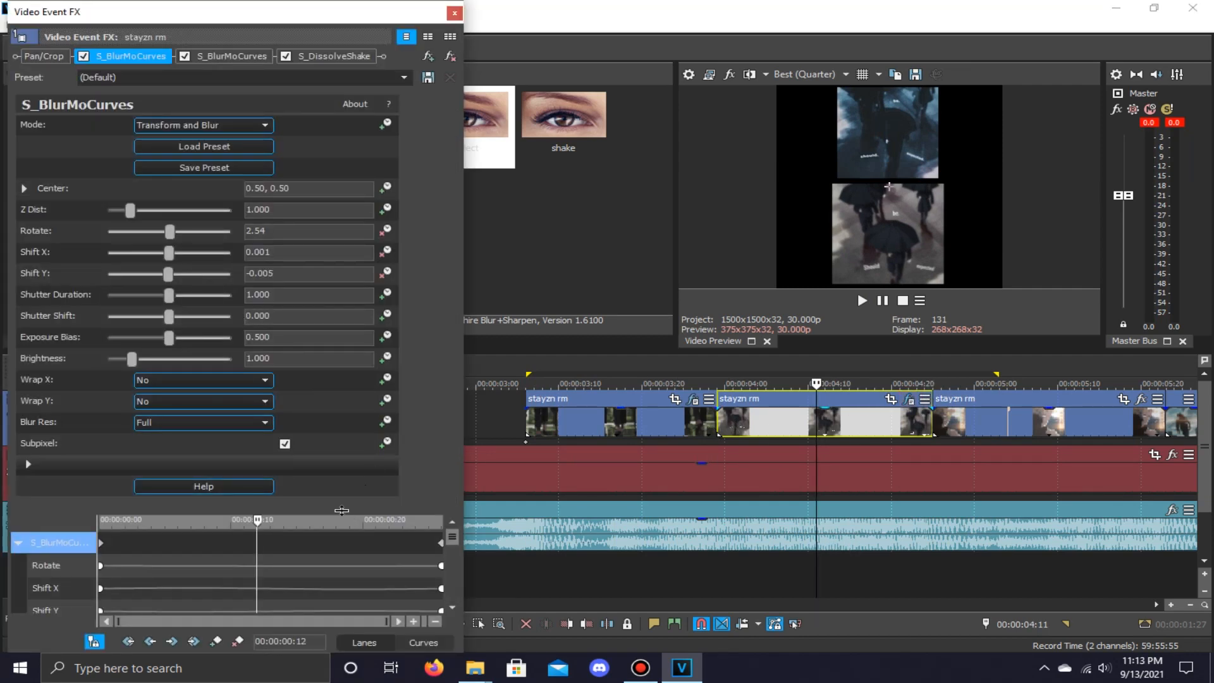
pyautogui.moveTo(342, 510); pyautogui.dragTo(342, 142)
pyautogui.click(423, 643)
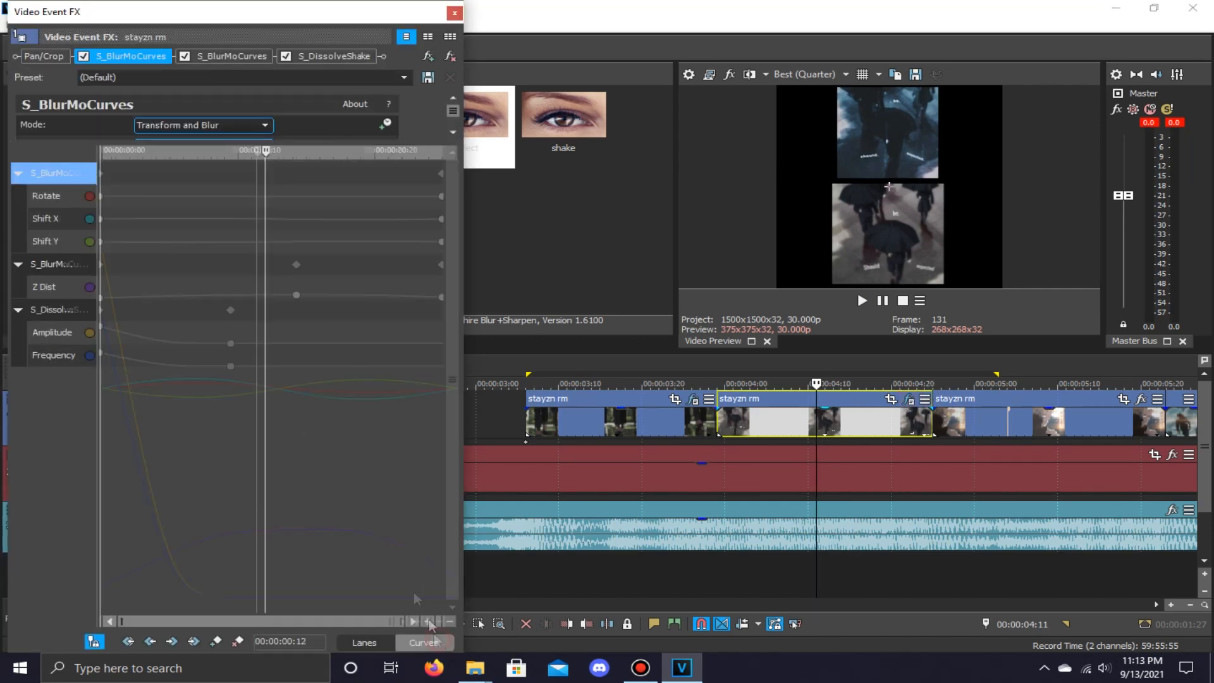
pyautogui.click(48, 198)
pyautogui.click(54, 222)
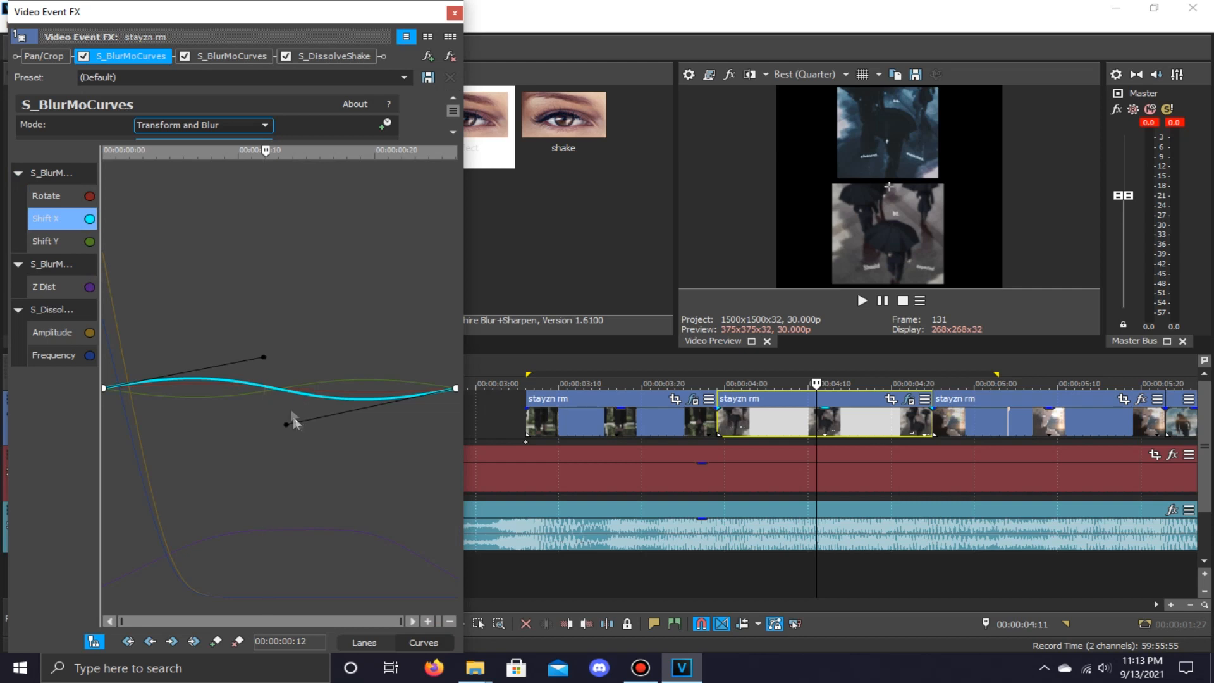
pyautogui.press('space')
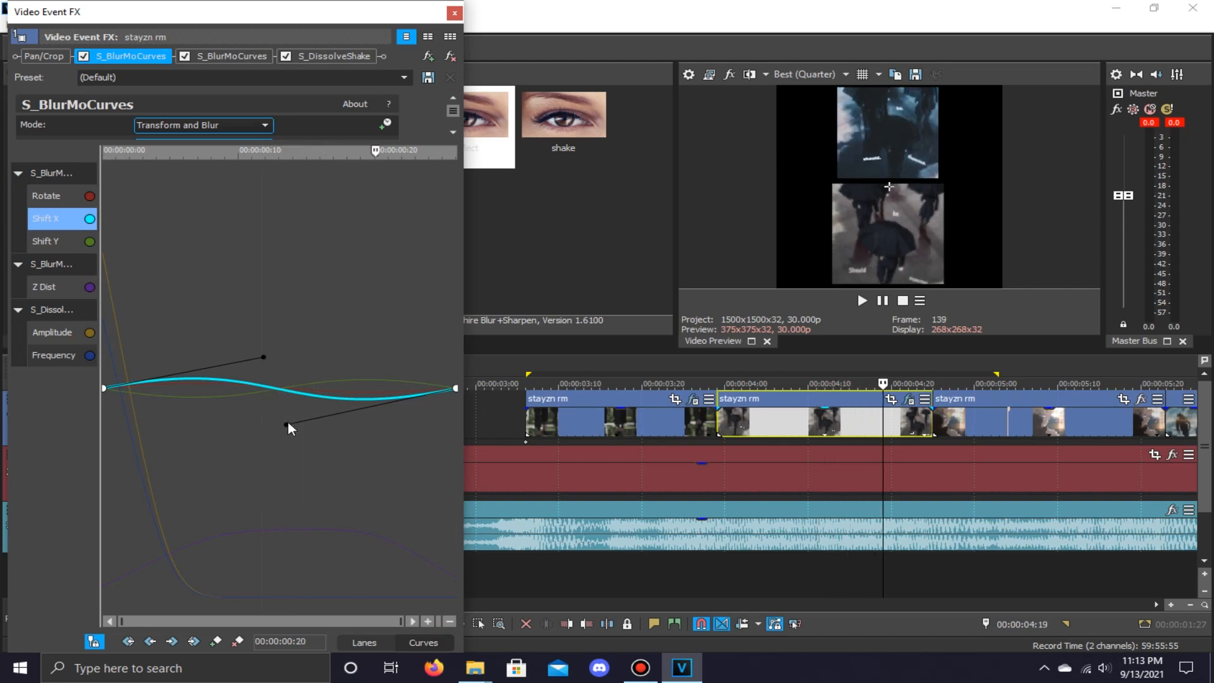
pyautogui.click(67, 242)
pyautogui.click(55, 197)
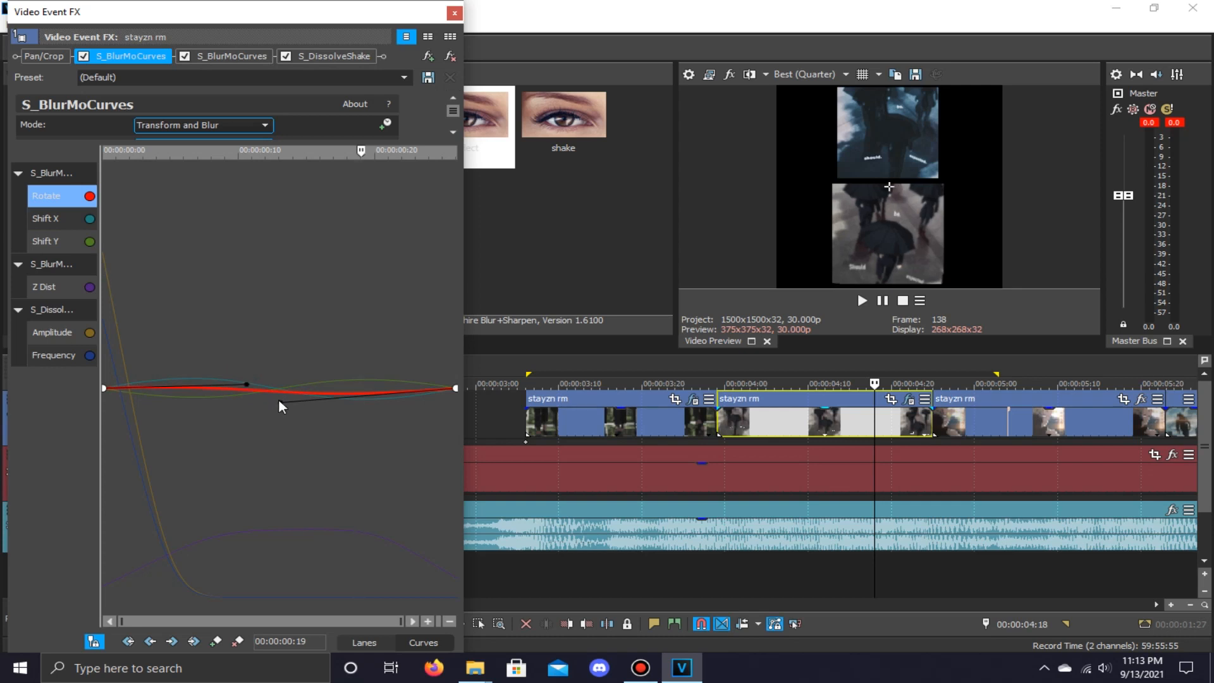
# Step backward and forward through the second clip's frames to judge its rotation.
pyautogui.press('Left')
pyautogui.press('Left')
pyautogui.press('Left')
pyautogui.press('Left')
pyautogui.press('Left')
pyautogui.press('Left')
pyautogui.press('Left')
pyautogui.press('Left')
pyautogui.press('Left')
pyautogui.press('Left')
pyautogui.press('Left')
pyautogui.press('Left')
pyautogui.press('Right')
pyautogui.press('Right')
pyautogui.press('Right')
pyautogui.press('Right')
pyautogui.press('Right')
pyautogui.press('Right')
pyautogui.press('Right')
pyautogui.press('Right')
pyautogui.press('Right')
pyautogui.press('Right')
pyautogui.press('Right')
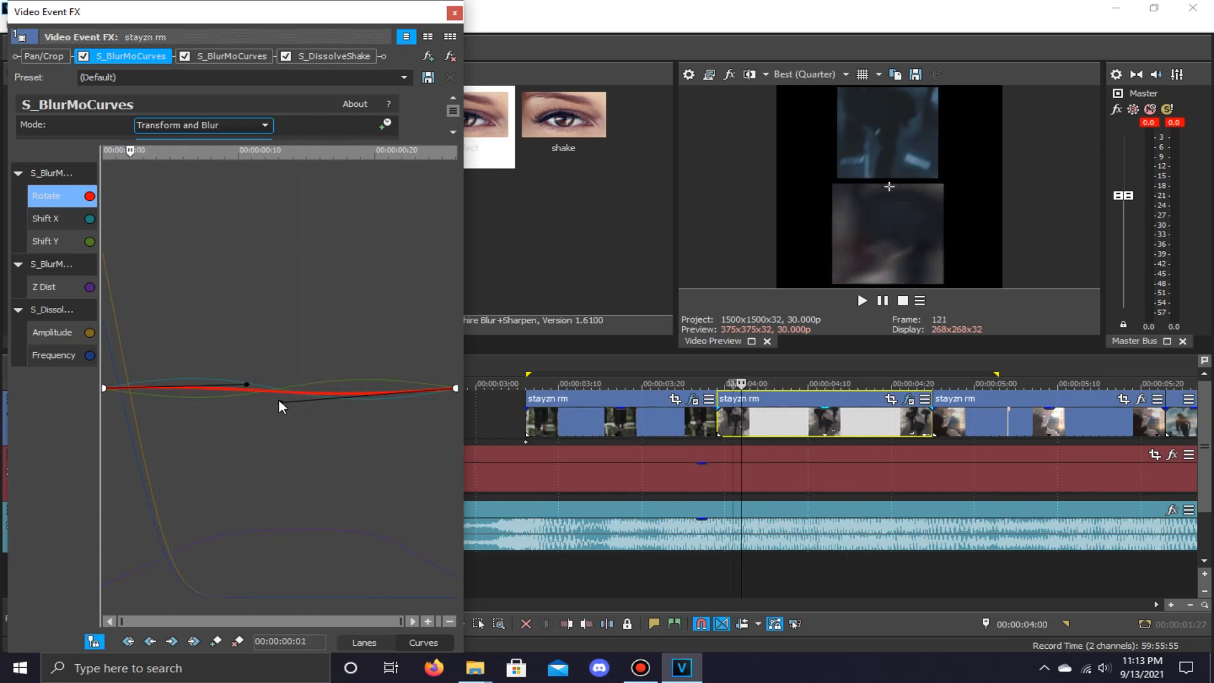
# Adjust the second clip's Rotate curve by extending and raising its start handle and slightly raising its end handle.
pyautogui.press('Right')
pyautogui.press('Right')
pyautogui.press('Right')
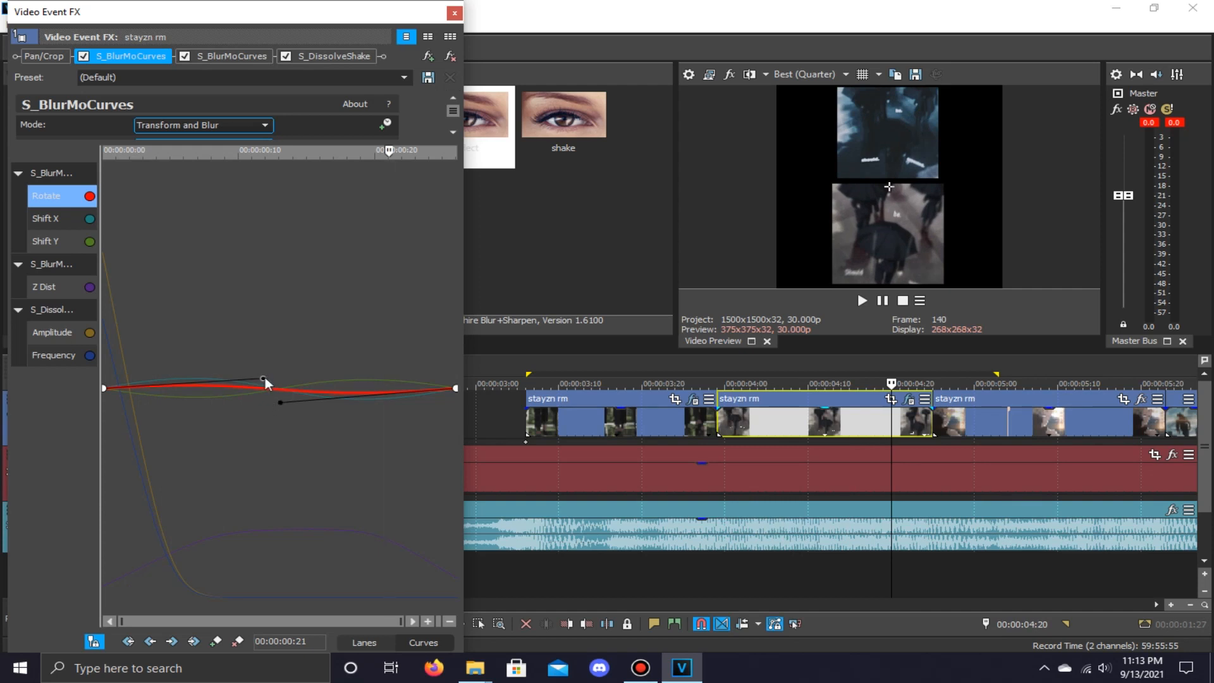
pyautogui.moveTo(279, 401); pyautogui.dragTo(277, 396)
# Step repeatedly through the second clip's frames to check the adjusted rotation, and close the effect settings.
pyautogui.press('Left')
pyautogui.press('Left')
pyautogui.press('Left')
pyautogui.press('Left')
pyautogui.press('Left')
pyautogui.press('Left')
pyautogui.press('Left')
pyautogui.press('Left')
pyautogui.press('Left')
pyautogui.press('Left')
pyautogui.press('Left')
pyautogui.press('Left')
pyautogui.press('Left')
pyautogui.press('Left')
pyautogui.press('Left')
pyautogui.press('Left')
pyautogui.press('Left')
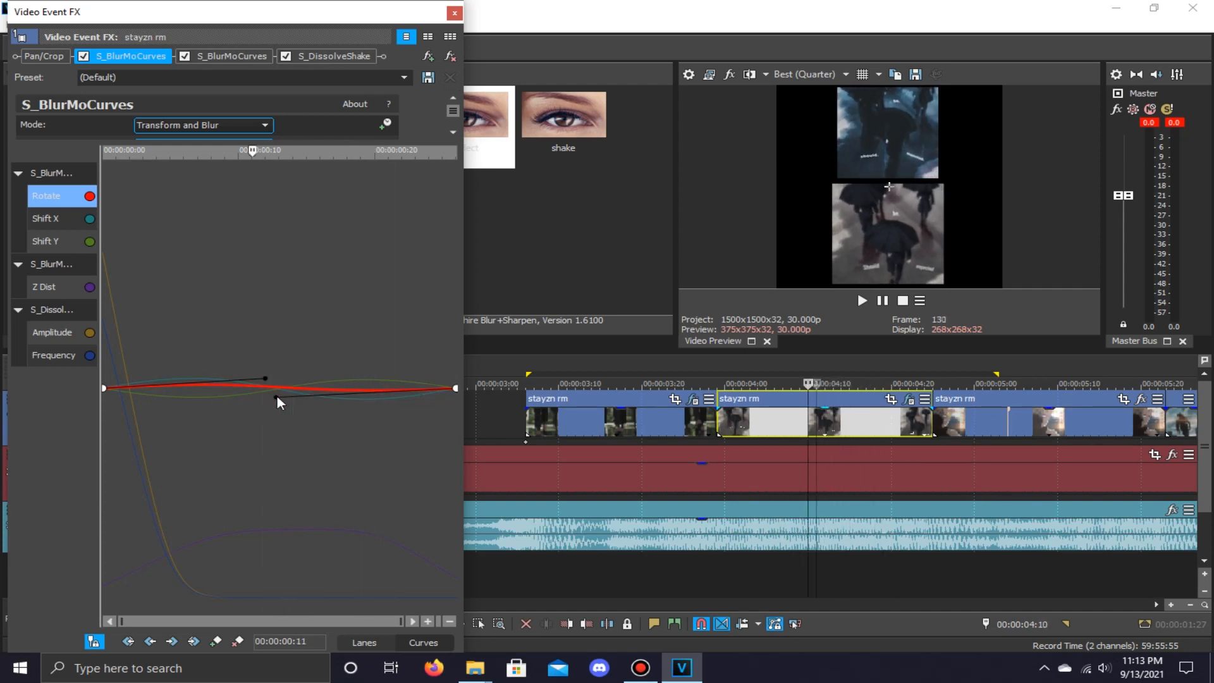
pyautogui.press('Right')
pyautogui.press('Right')
pyautogui.press('Right')
pyautogui.press('Right')
pyautogui.press('Right')
pyautogui.press('Right')
pyautogui.press('Right')
pyautogui.press('Right')
pyautogui.press('Right')
pyautogui.press('Right')
pyautogui.press('Right')
pyautogui.press('Right')
pyautogui.press('Right')
pyautogui.press('Right')
pyautogui.press('Right')
pyautogui.press('Right')
pyautogui.press('Right')
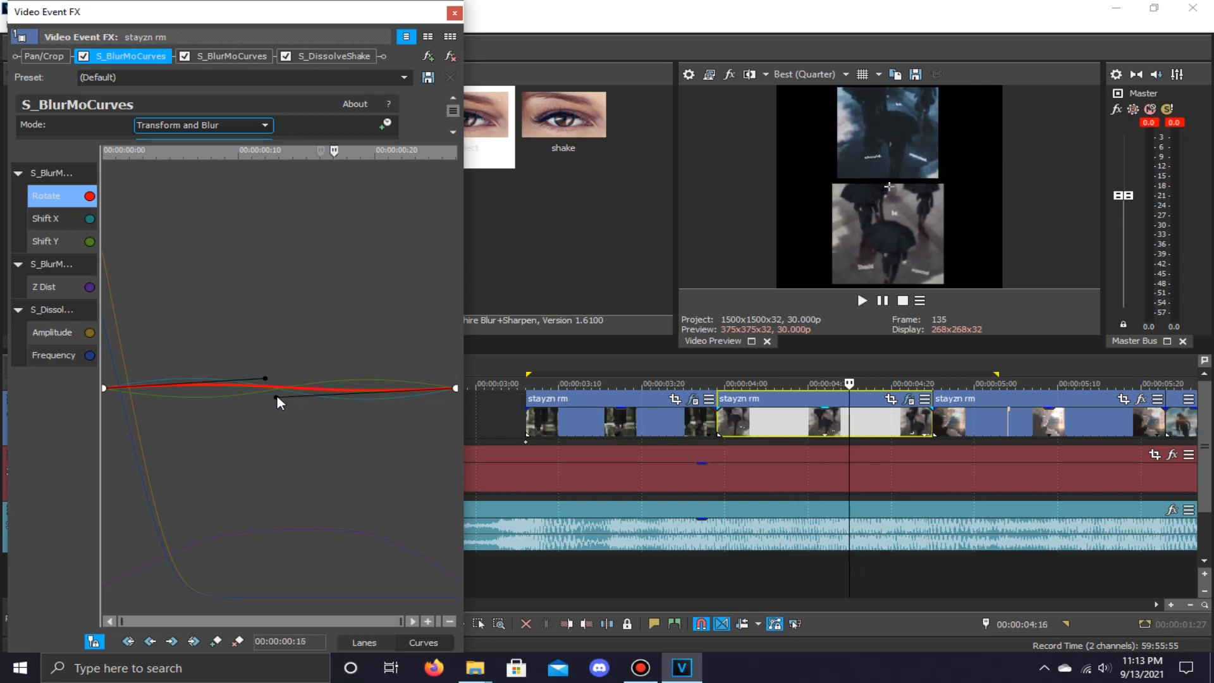
pyautogui.press('Left')
pyautogui.press('Left')
pyautogui.press('Left')
pyautogui.press('Left')
pyautogui.press('Left')
pyautogui.press('Left')
pyautogui.press('Left')
pyautogui.press('Left')
pyautogui.press('Left')
pyautogui.press('Left')
pyautogui.press('Left')
pyautogui.press('Left')
pyautogui.press('Left')
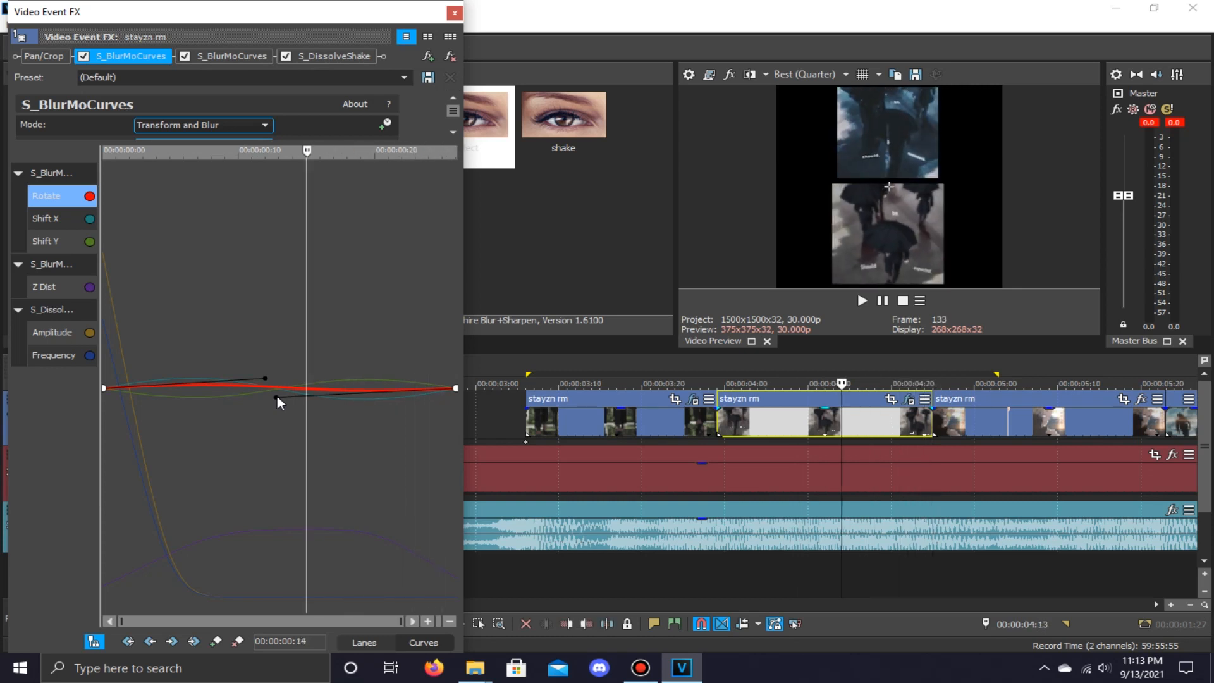
pyautogui.press('Left')
pyautogui.press('Left')
pyautogui.press('Left')
pyautogui.press('Left')
pyautogui.press('Left')
pyautogui.press('Left')
pyautogui.press('Left')
pyautogui.press('Left')
pyautogui.press('Left')
pyautogui.click(455, 12)
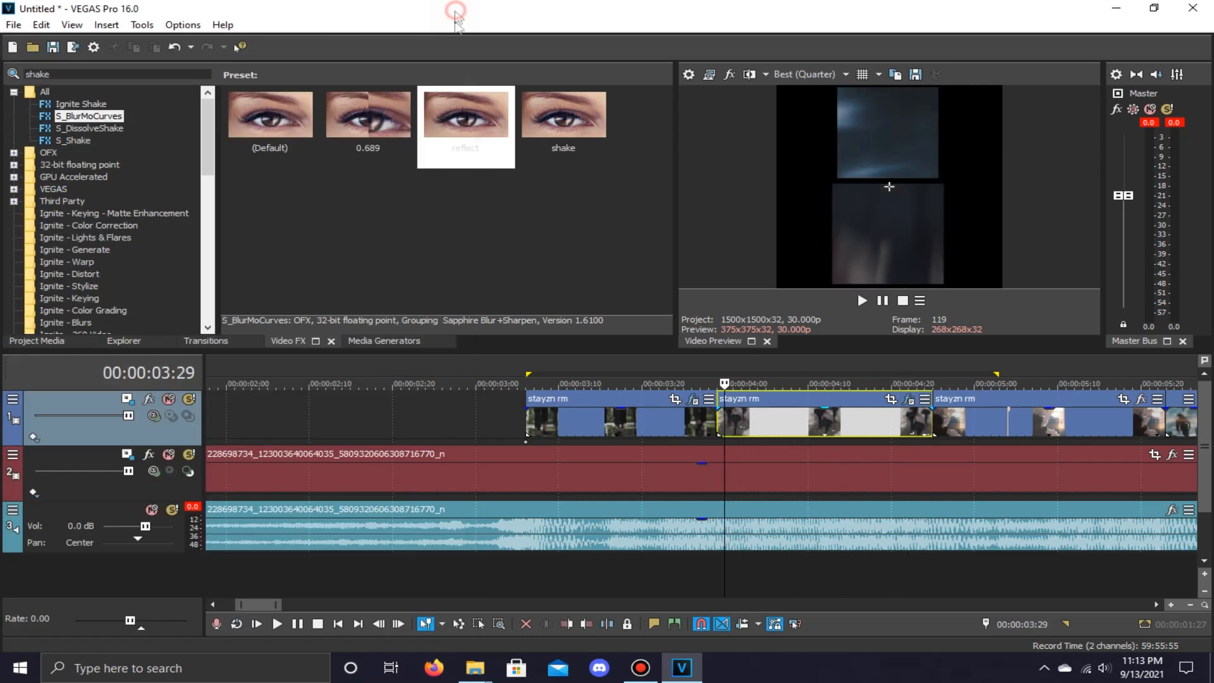
# Select the loop region and play it to review the finished zoom, shake and sway.
pyautogui.click(685, 376)
pyautogui.press('space')
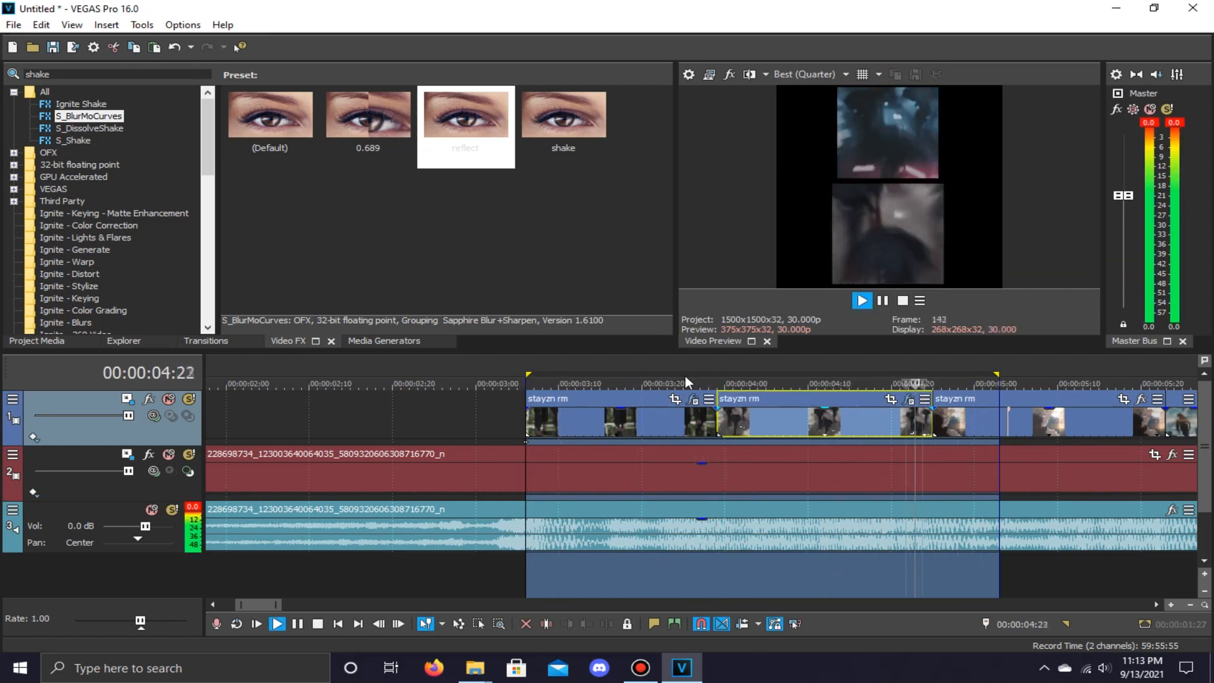
pyautogui.press('space')
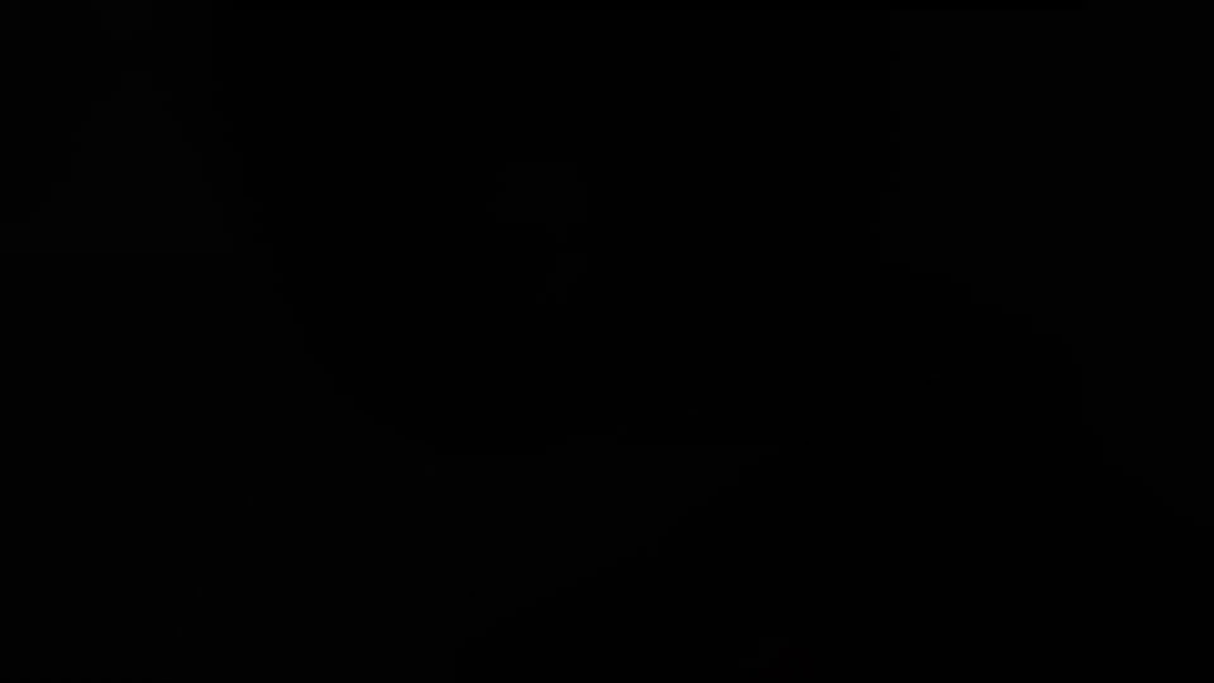